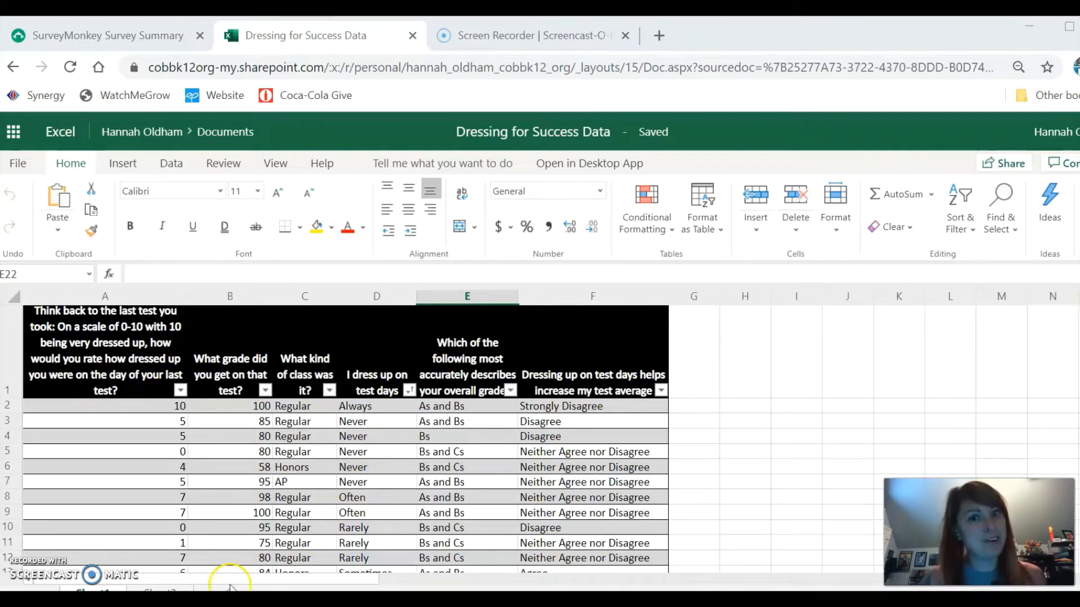
Insert a markers-only scatter chart from the dressed-up rating and test grade columns, A and B, on Sheet1.
scroll(225, 555, "down", 3)
scroll(225, 555, "up", 3)
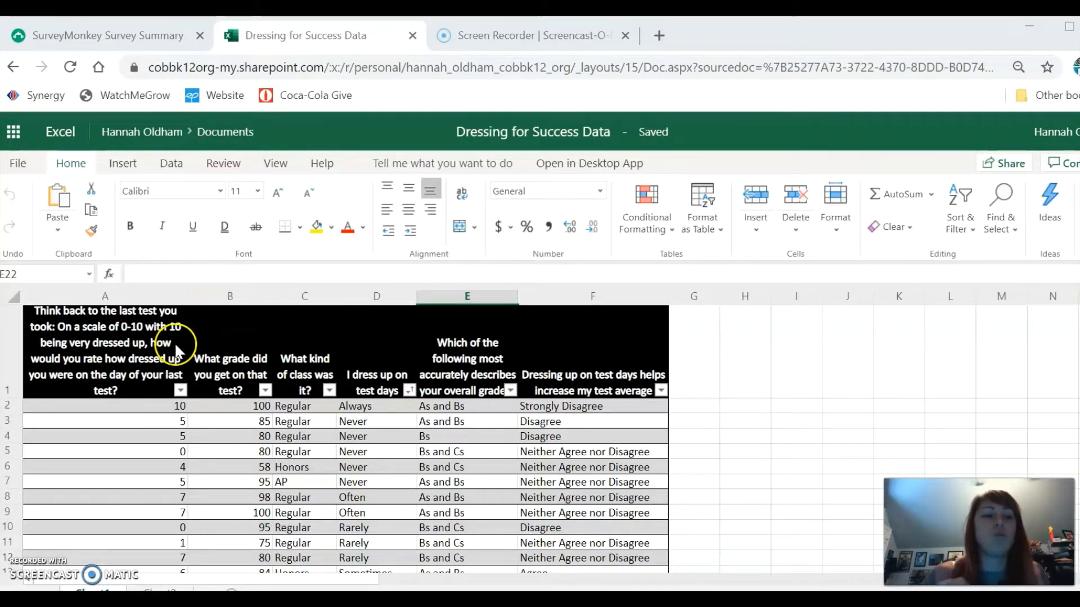
left_click(109, 353)
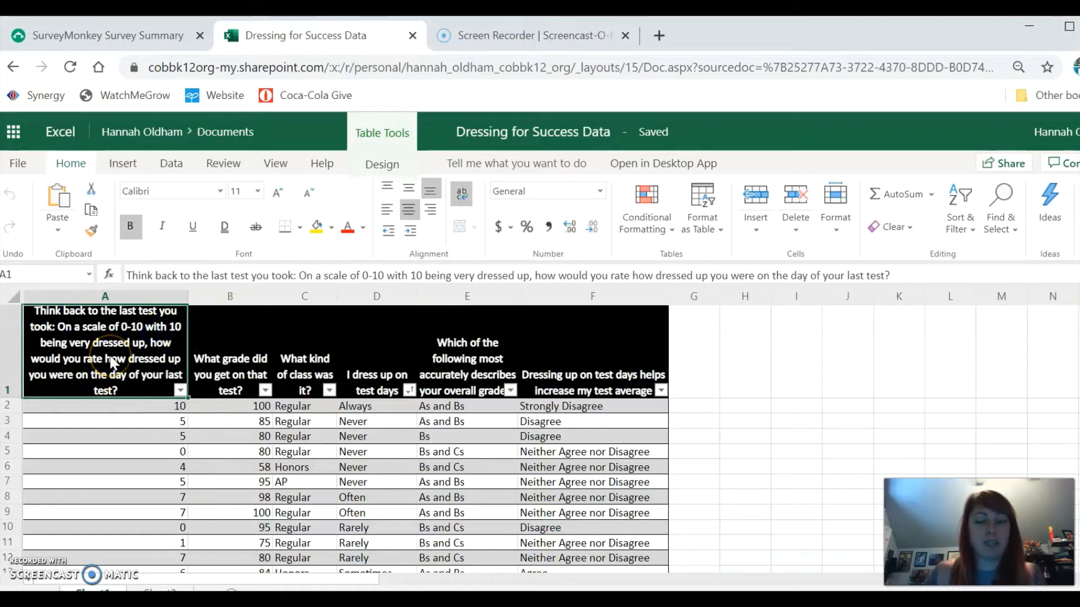
left_click_drag(161, 380, 207, 395)
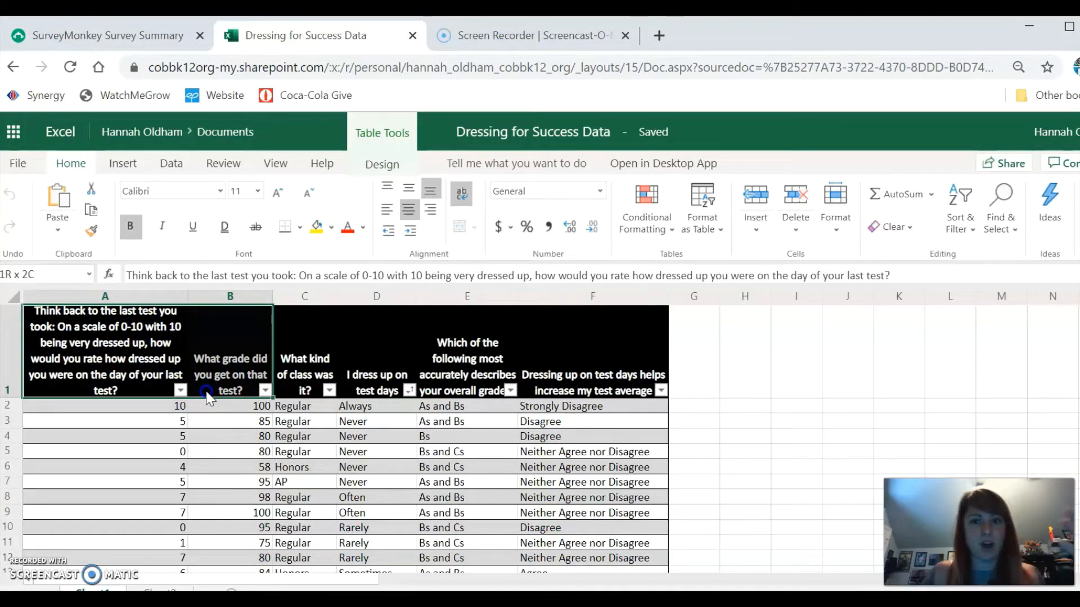
left_click_drag(207, 395, 246, 377)
scroll(298, 467, "up", 3)
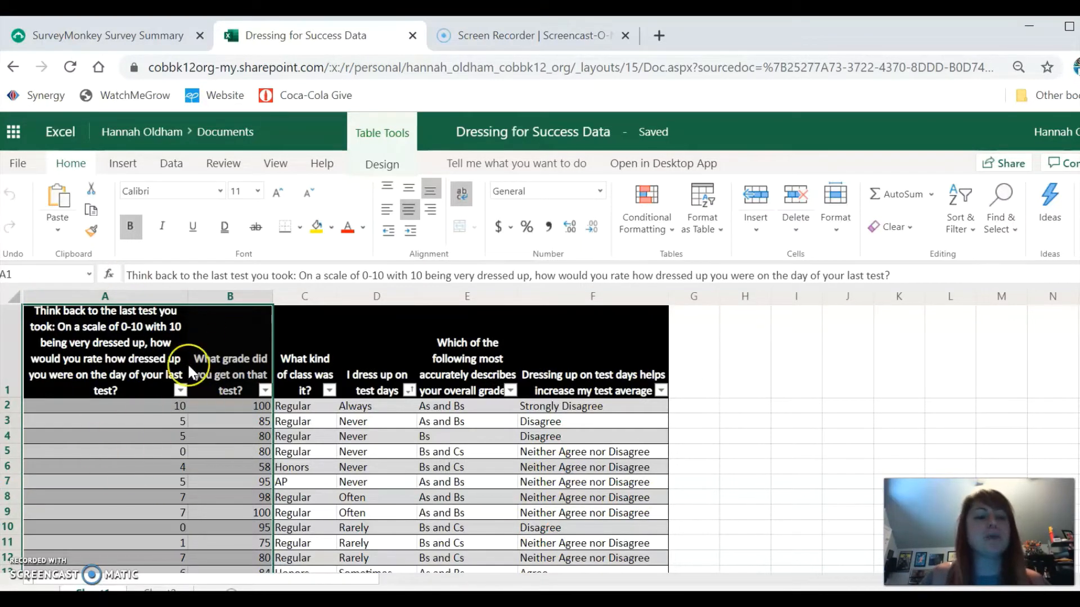
left_click(123, 164)
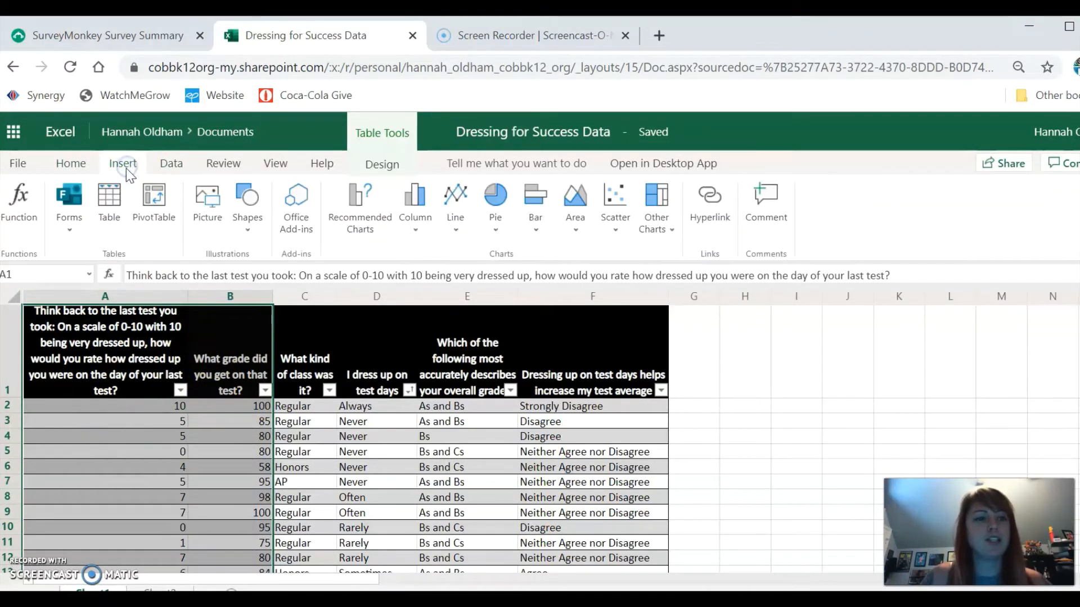
left_click(623, 228)
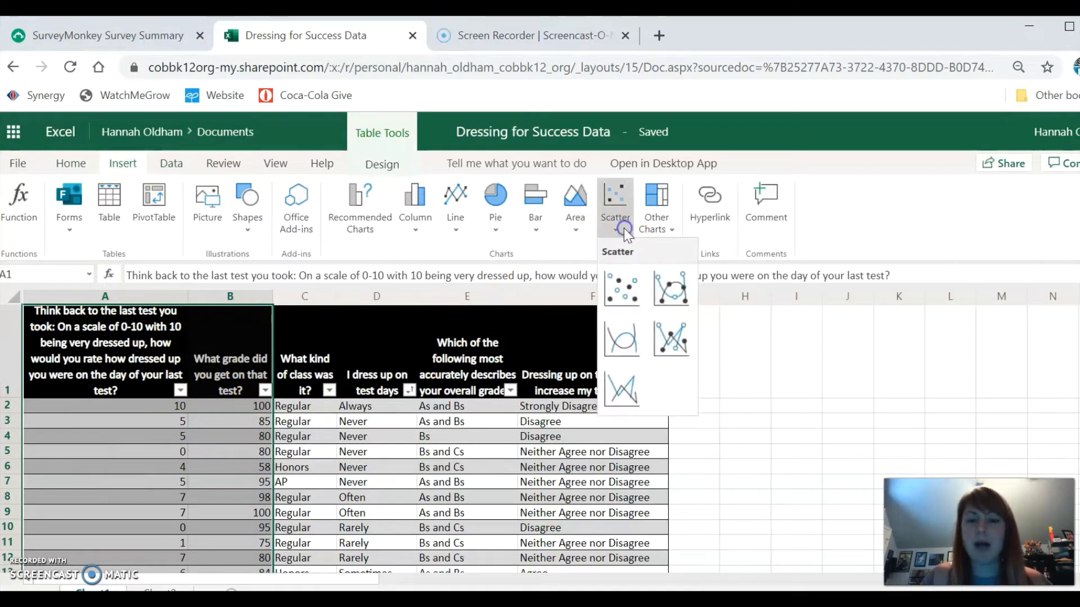
left_click(624, 295)
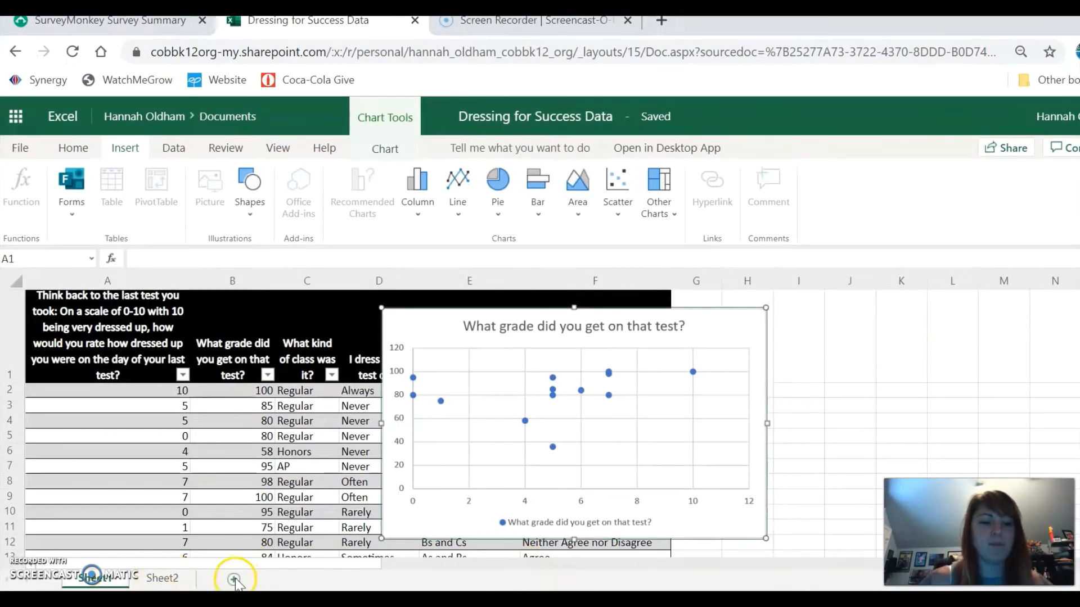
Copy the scatter chart from Sheet1 to Sheet2 and move it up against the first row, around columns C to J.
left_click(159, 579)
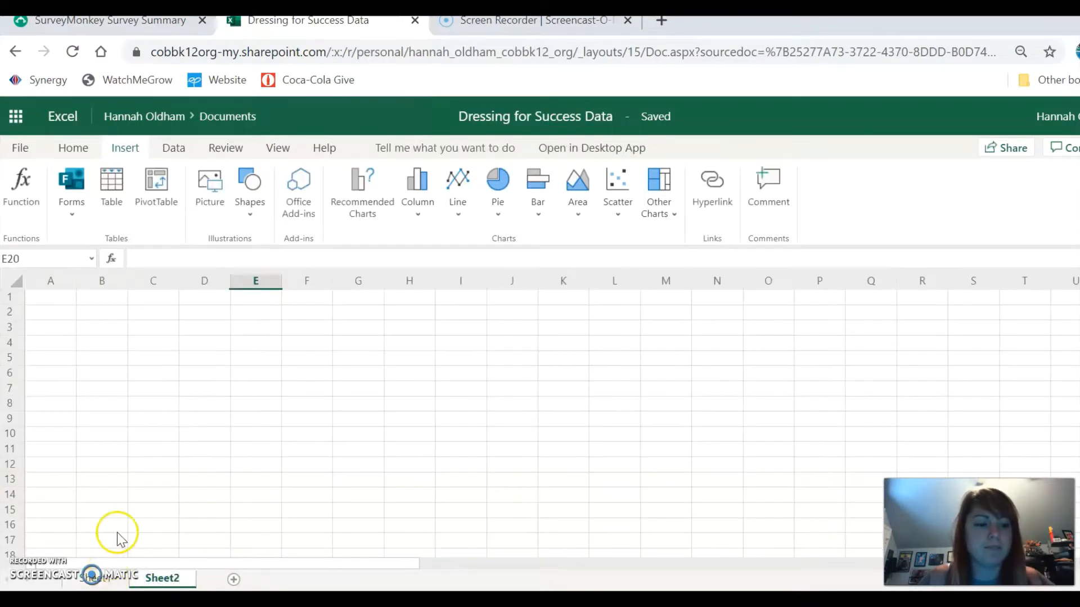
left_click(107, 581)
left_click(435, 327)
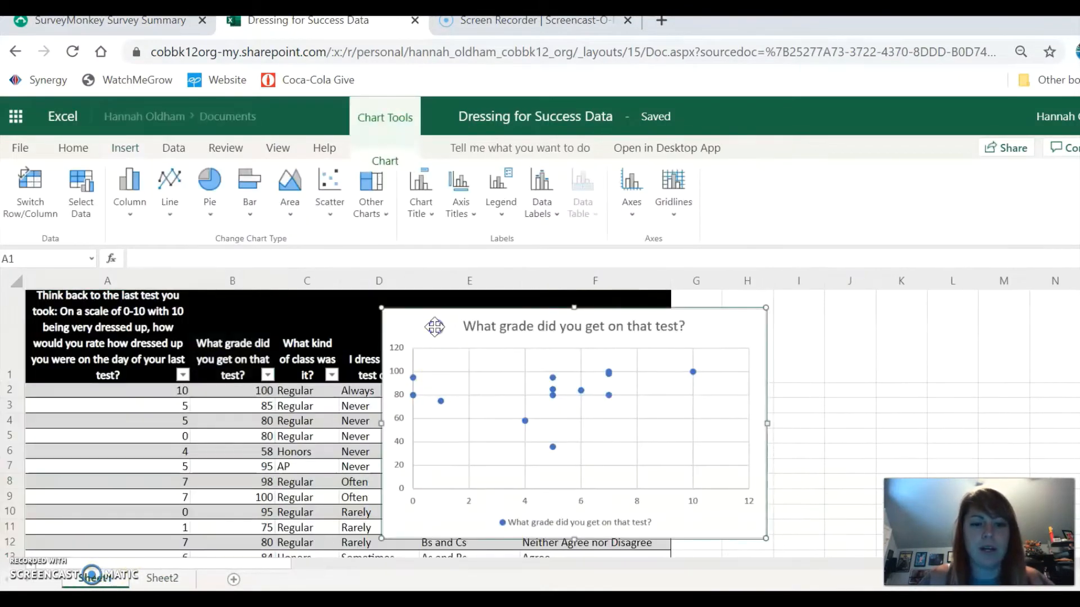
left_click(158, 577)
left_click(185, 342)
key("ctrl+v")
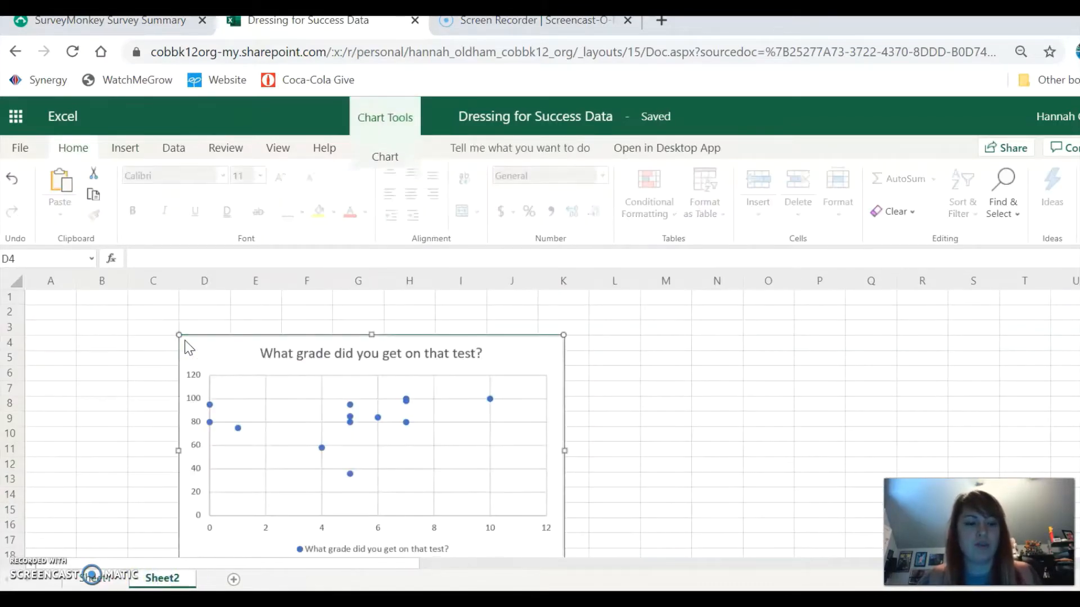
left_click_drag(503, 348, 456, 311)
Delete the original scatter chart from Sheet1.
left_click(101, 576)
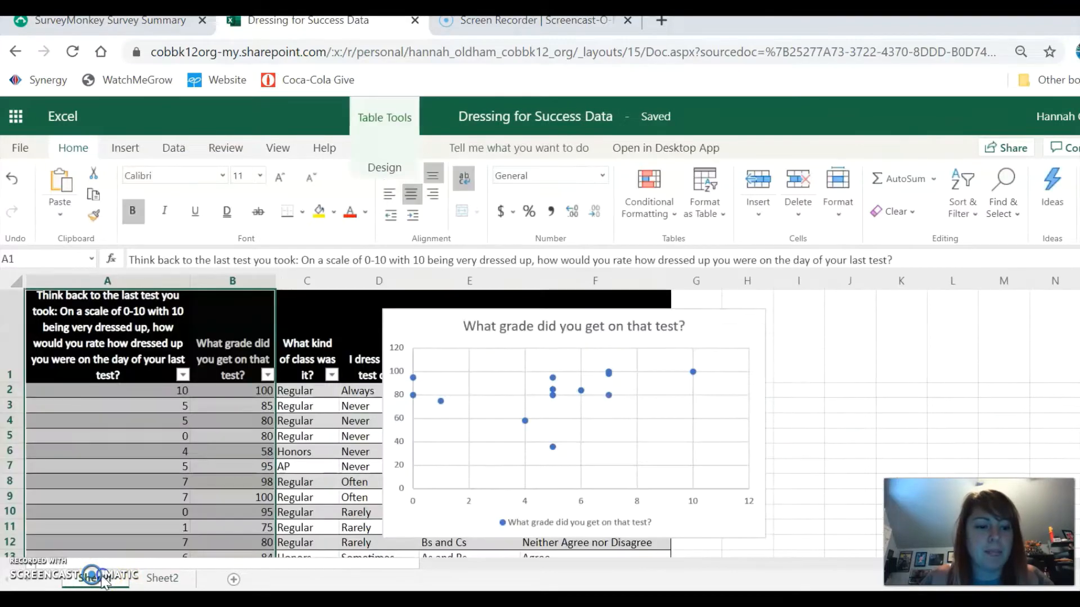
left_click(548, 329)
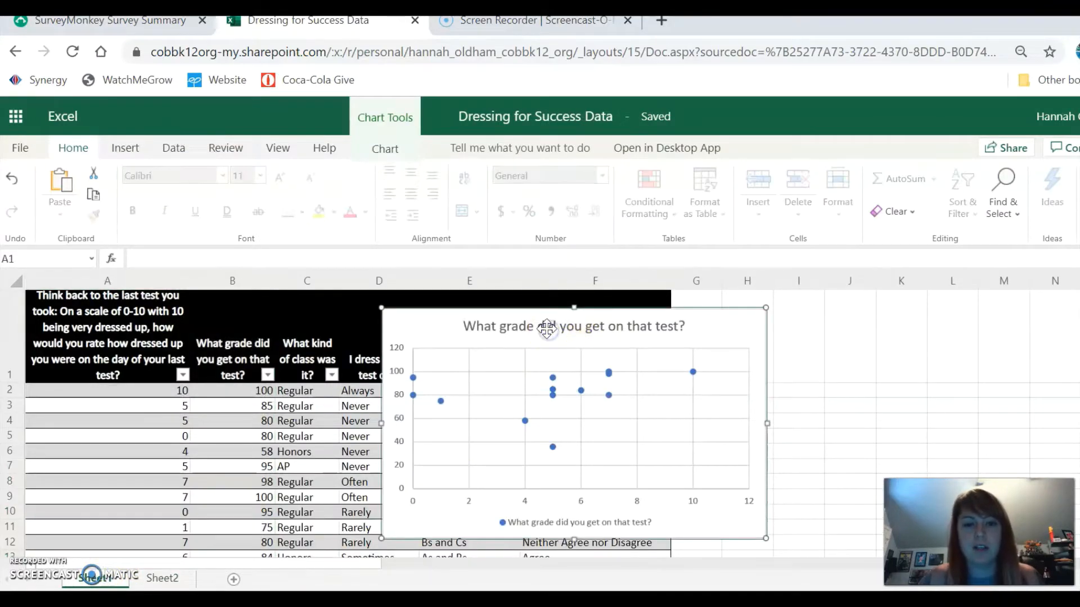
key("Delete")
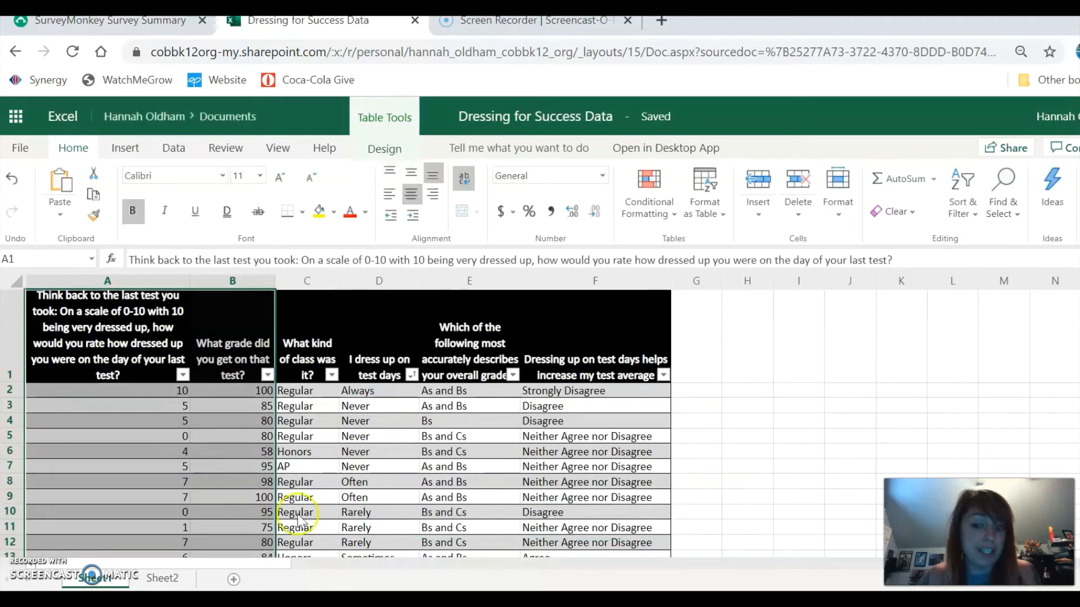
Select the scatter chart on Sheet2 and bring up its chart formatting commands.
left_click(177, 577)
left_click(479, 320)
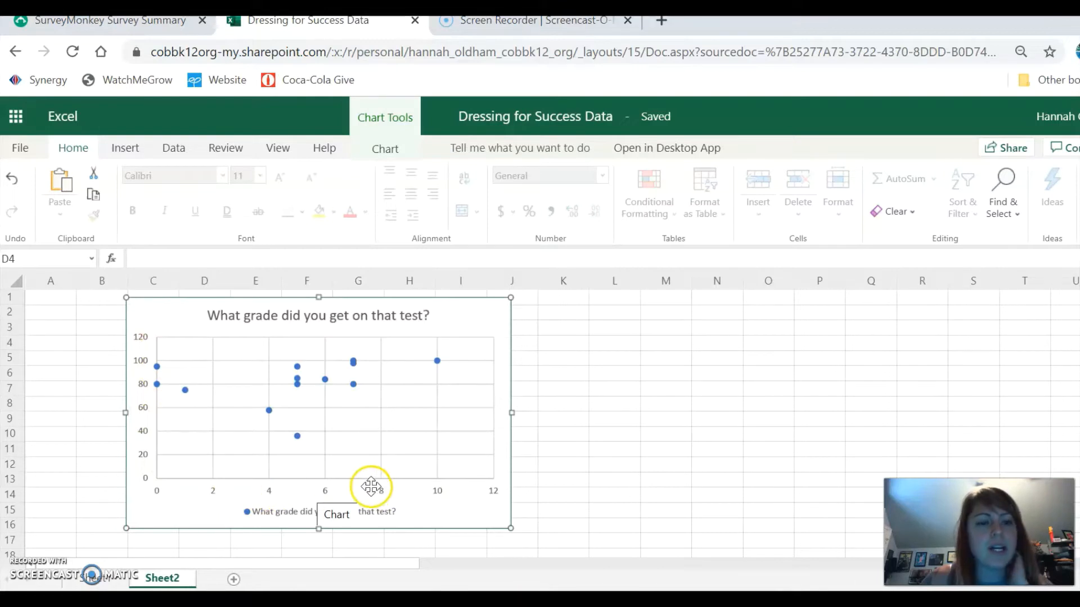
left_click(451, 510)
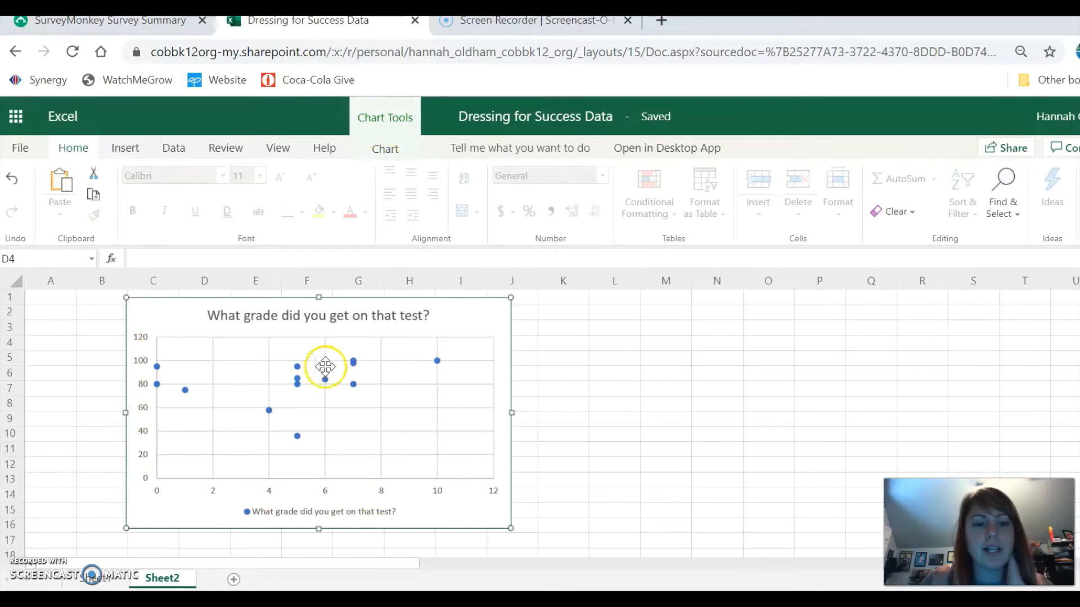
left_click(392, 149)
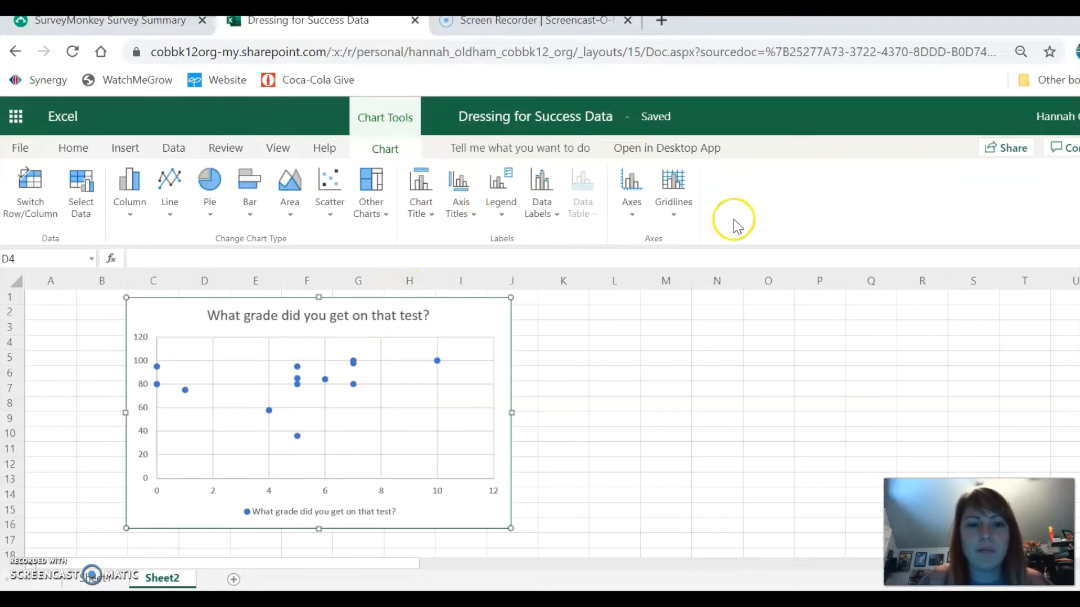
left_click(431, 213)
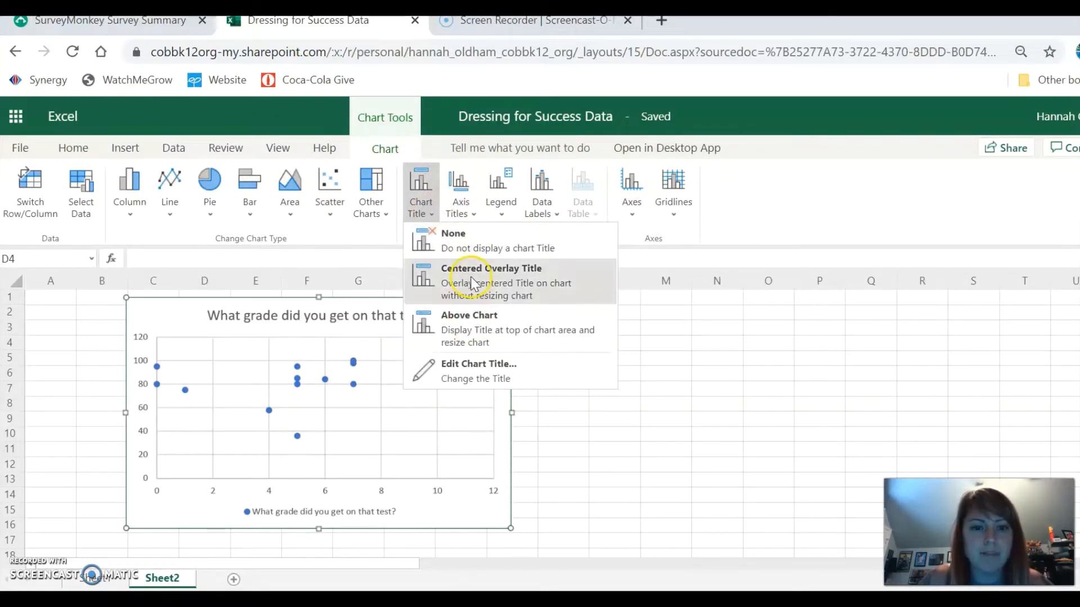
left_click(461, 374)
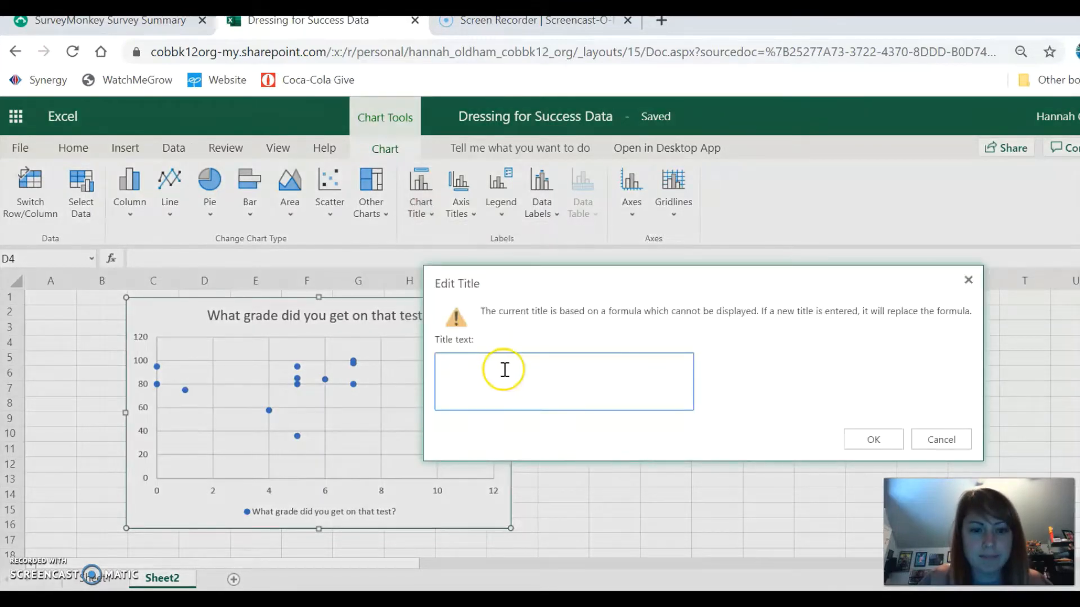
left_click(963, 442)
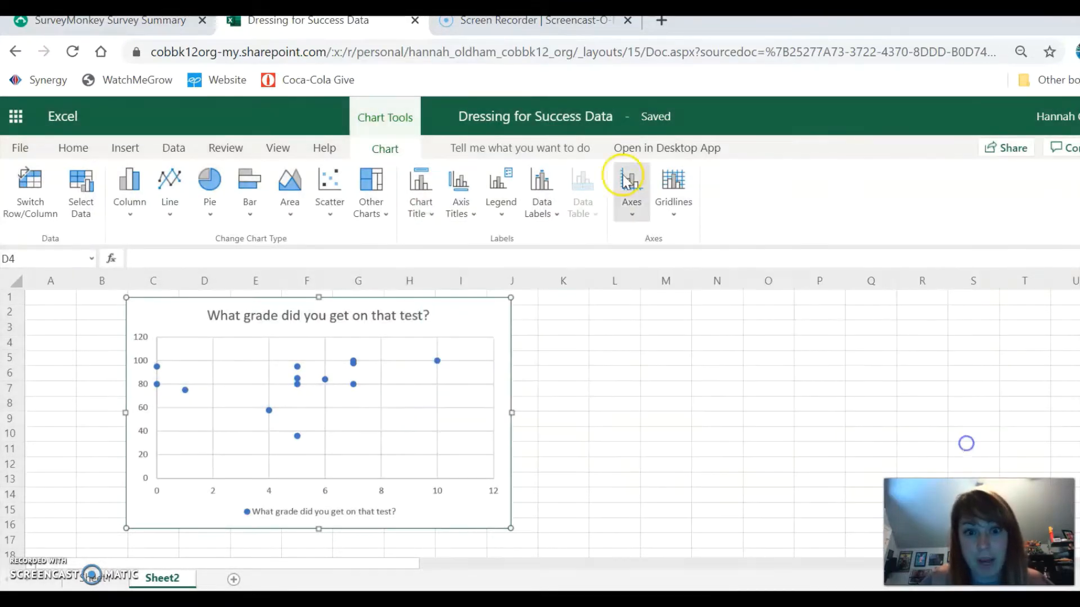
Add the title "How dressed up were you?" below the scatter chart's horizontal axis.
left_click(470, 205)
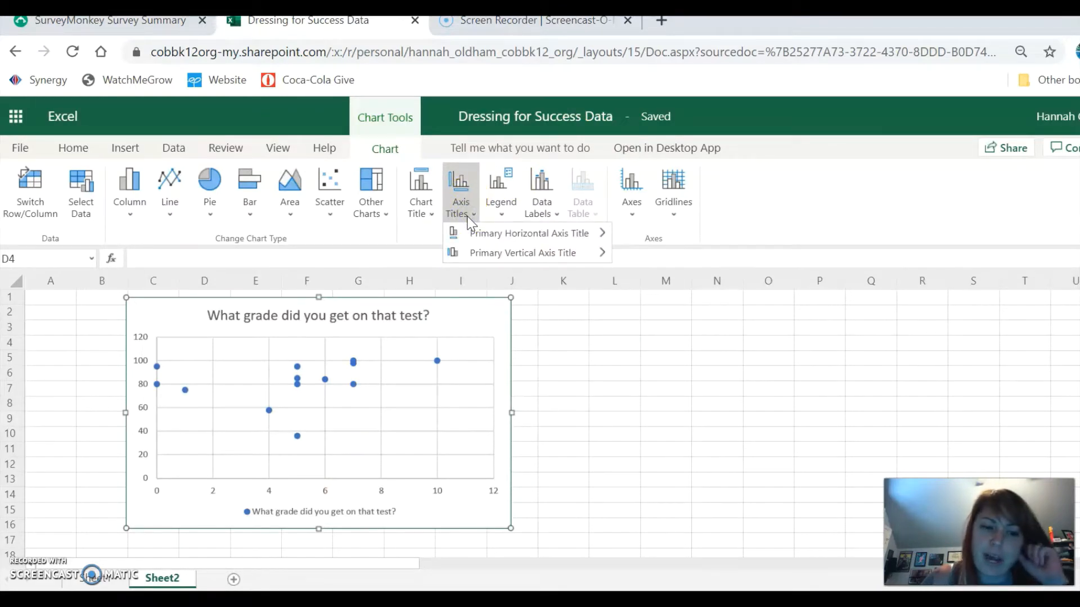
left_click(526, 235)
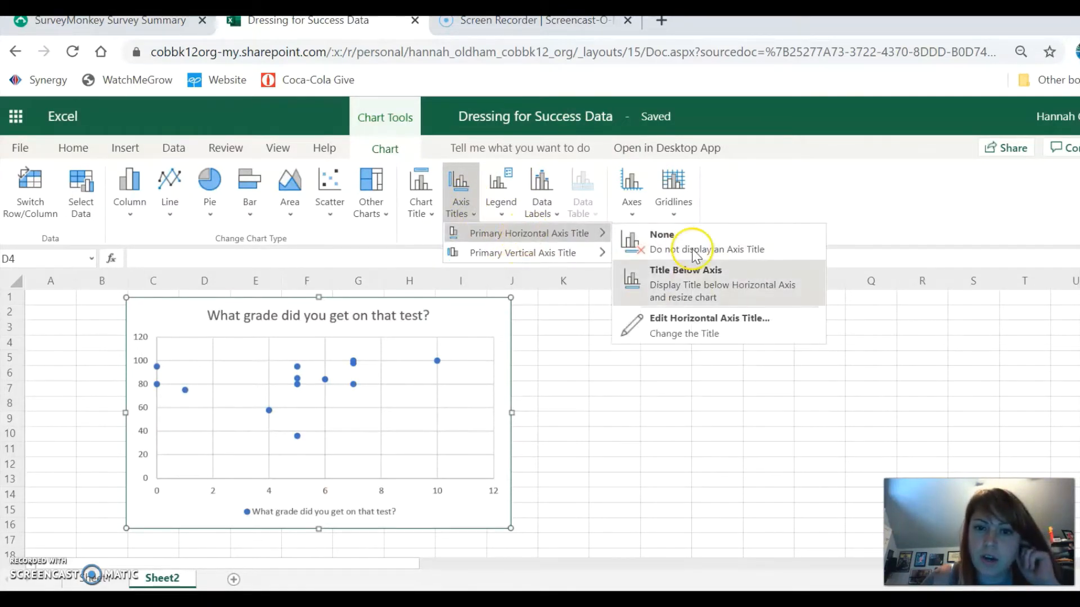
left_click(691, 286)
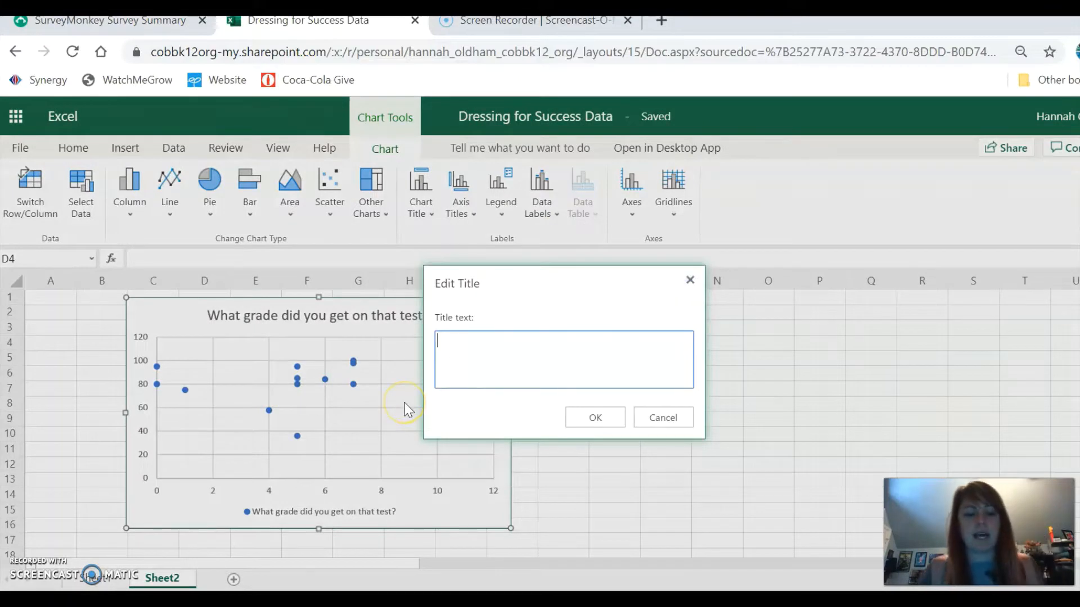
type("How dressed up were you?")
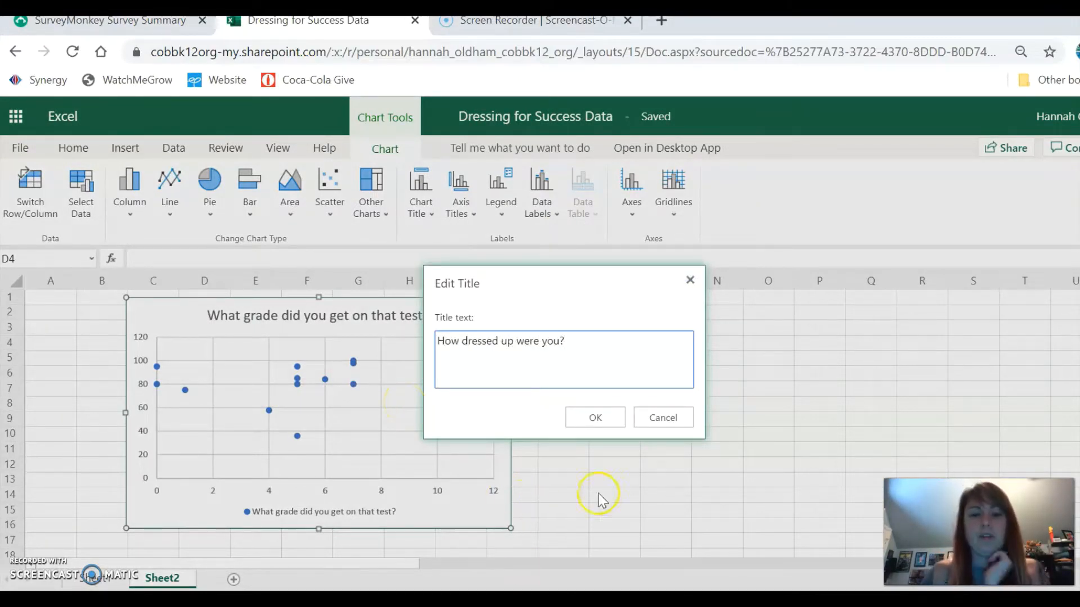
left_click(619, 416)
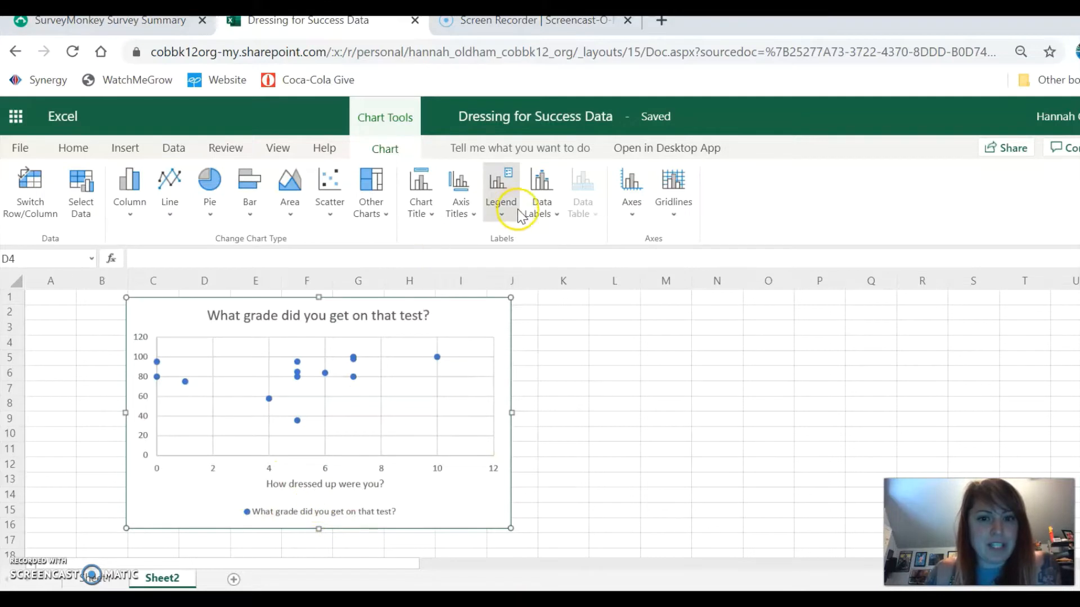
Remove the legend from the scatter chart on Sheet2.
left_click(501, 203)
left_click(531, 244)
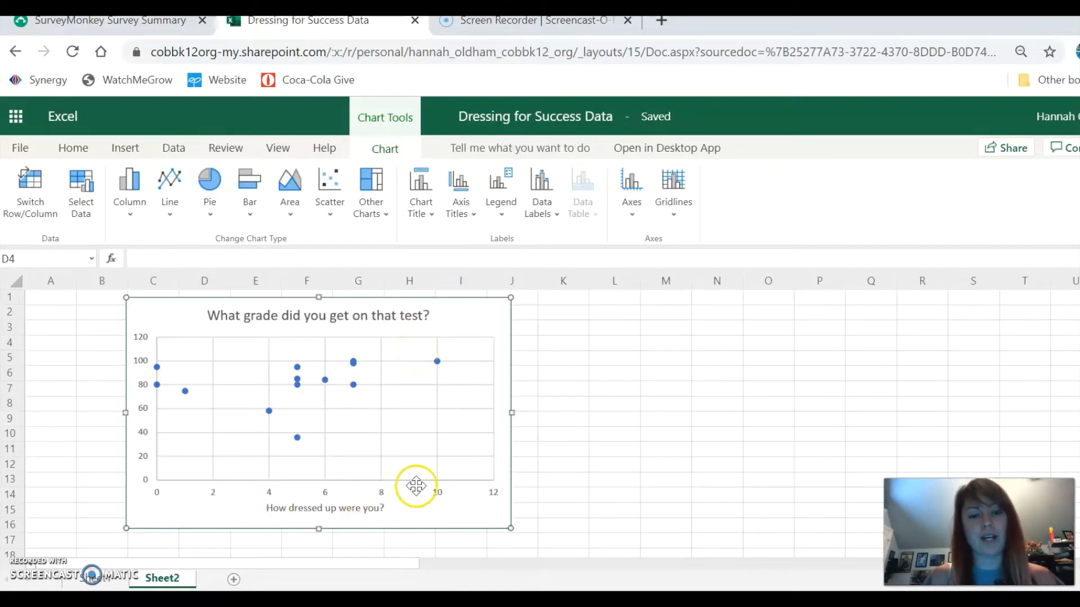
left_click(279, 397)
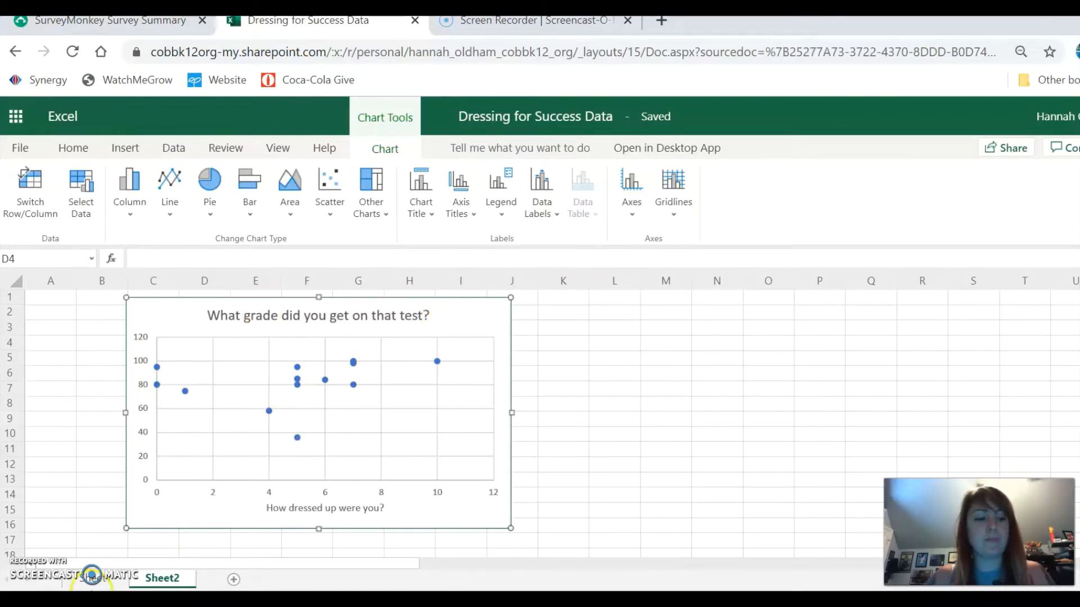
Select the "I dress up on test days" and overall grade columns on Sheet1, including headers, from D1 to E14.
left_click(97, 580)
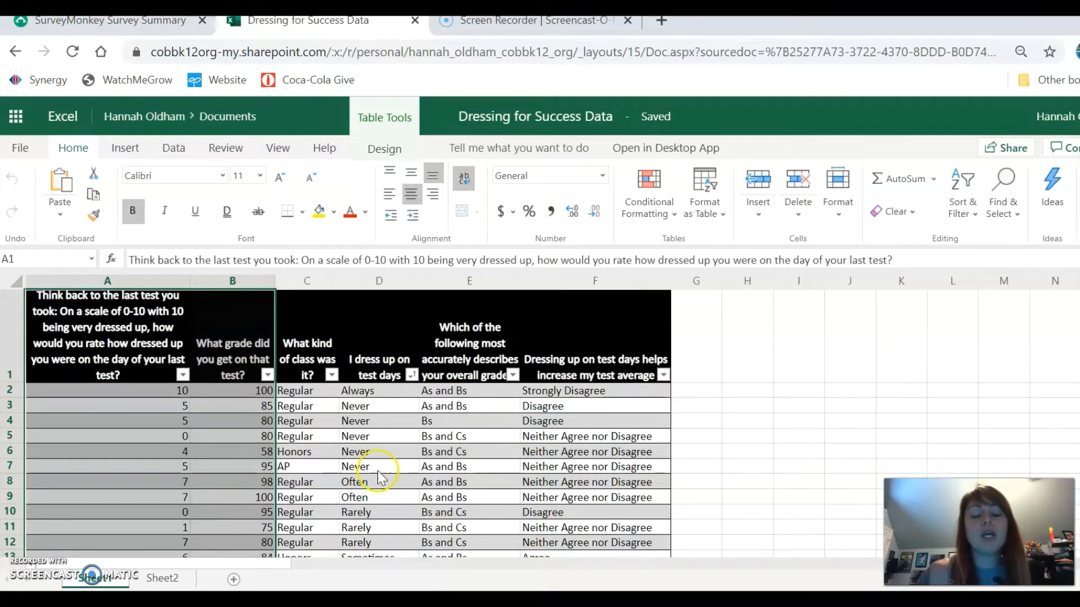
left_click(795, 435)
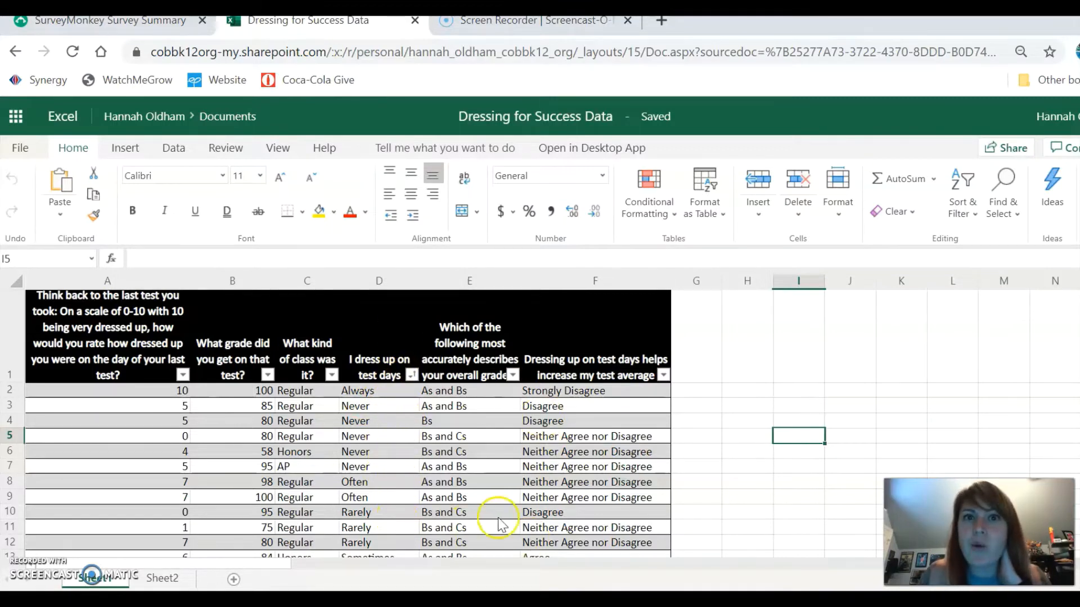
scroll(459, 434, "down", 3)
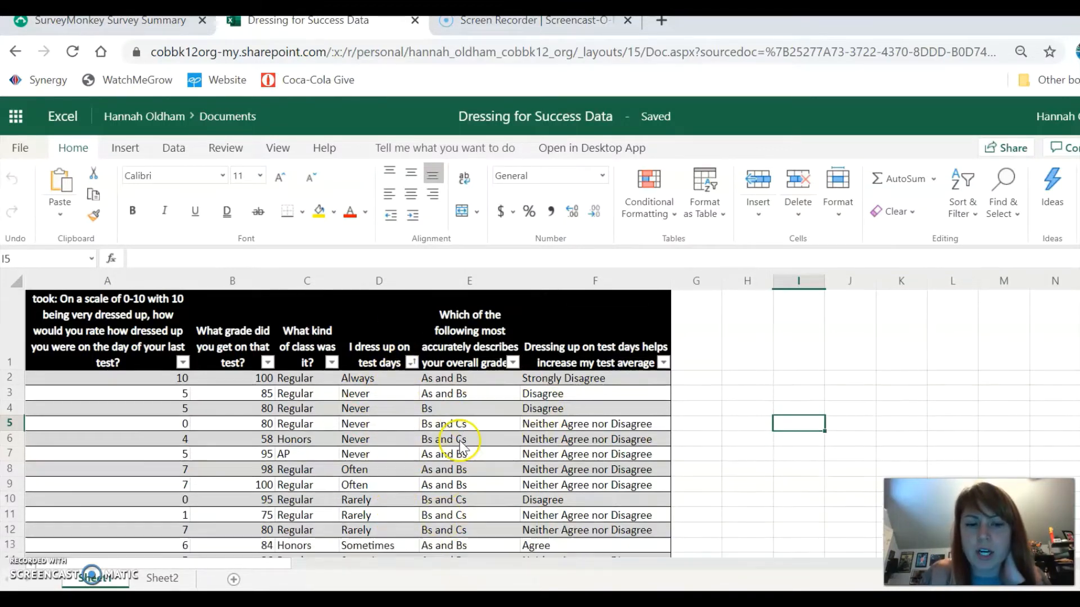
scroll(411, 423, "up", 2)
left_click(406, 342)
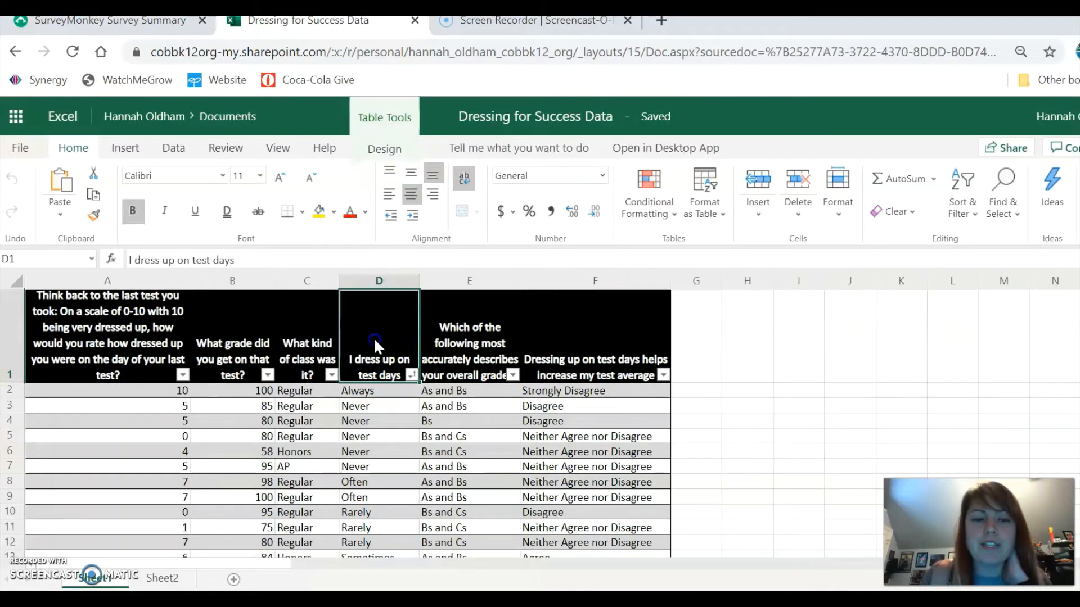
left_click_drag(374, 345, 483, 374)
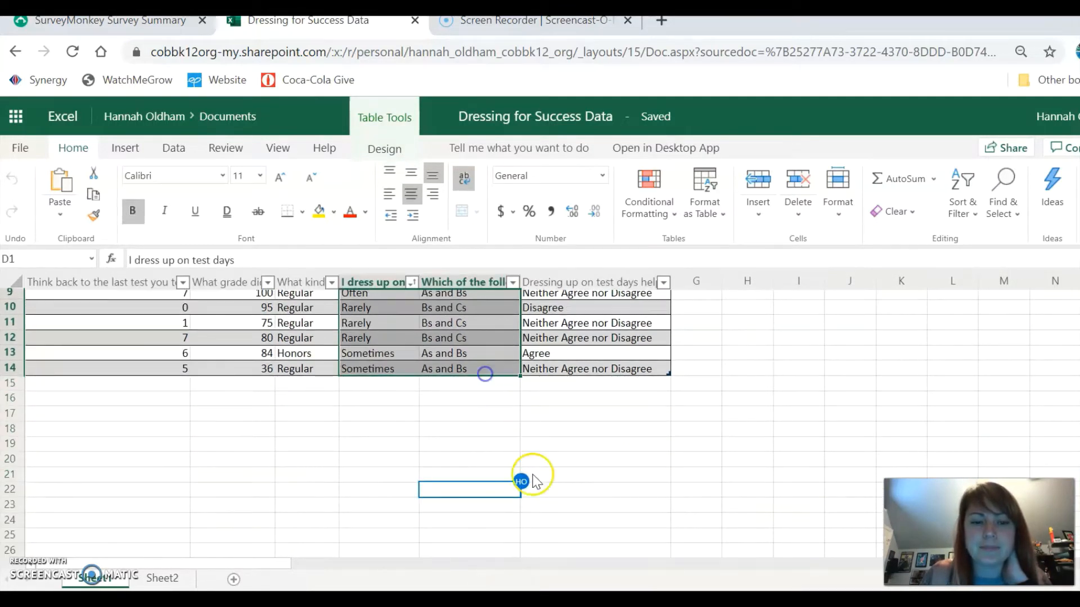
scroll(491, 466, "up", 1)
scroll(491, 471, "up", 1)
Try a 2-D clustered column chart of the selected dress-up and overall grade columns on Sheet1, and delete it.
left_click(125, 148)
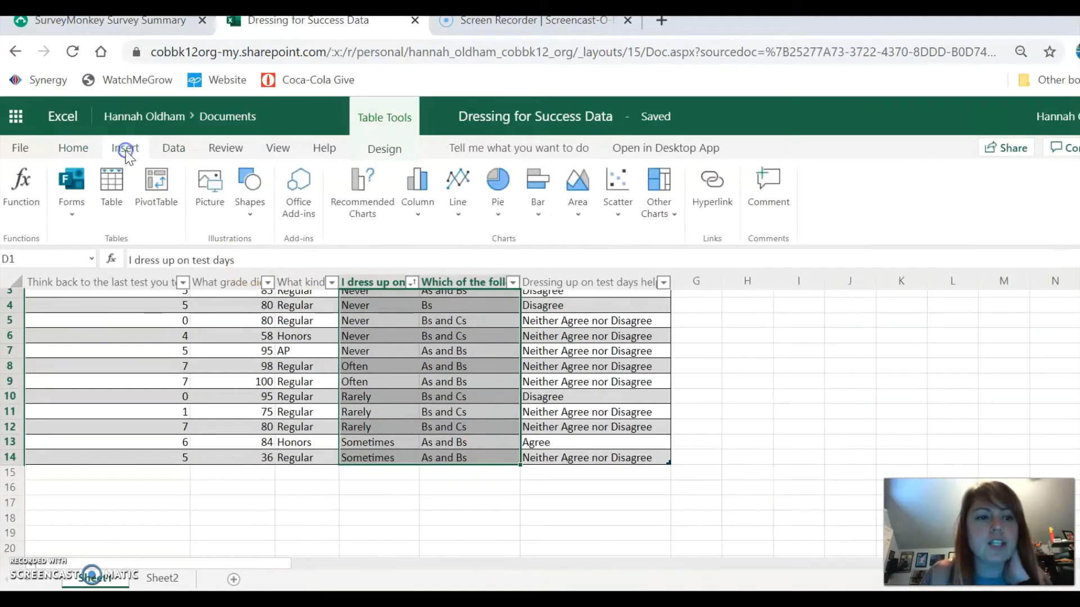
left_click(534, 213)
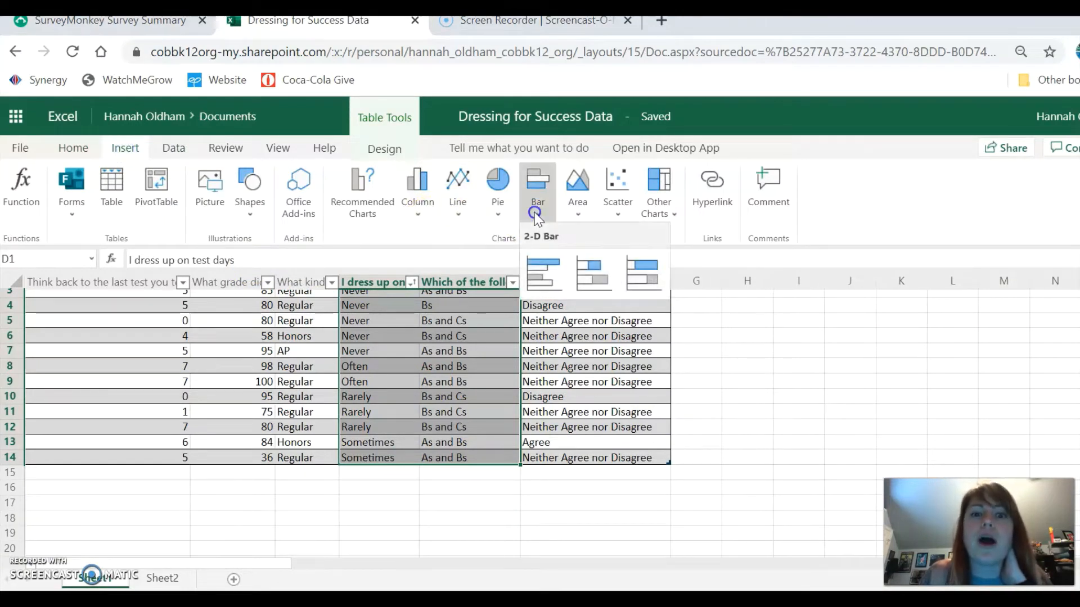
left_click(419, 210)
left_click(419, 210)
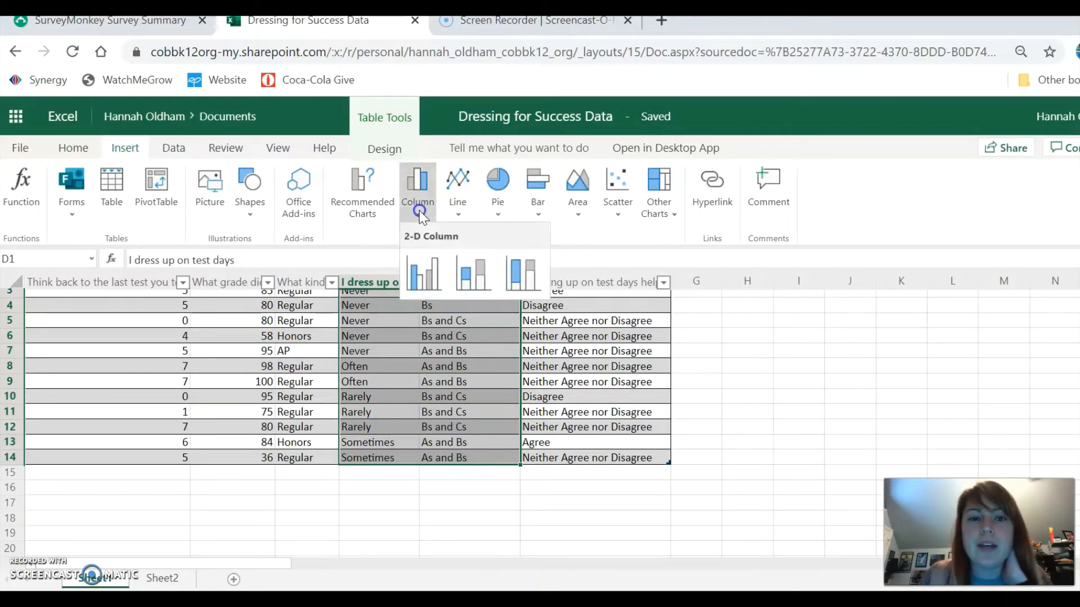
left_click(534, 211)
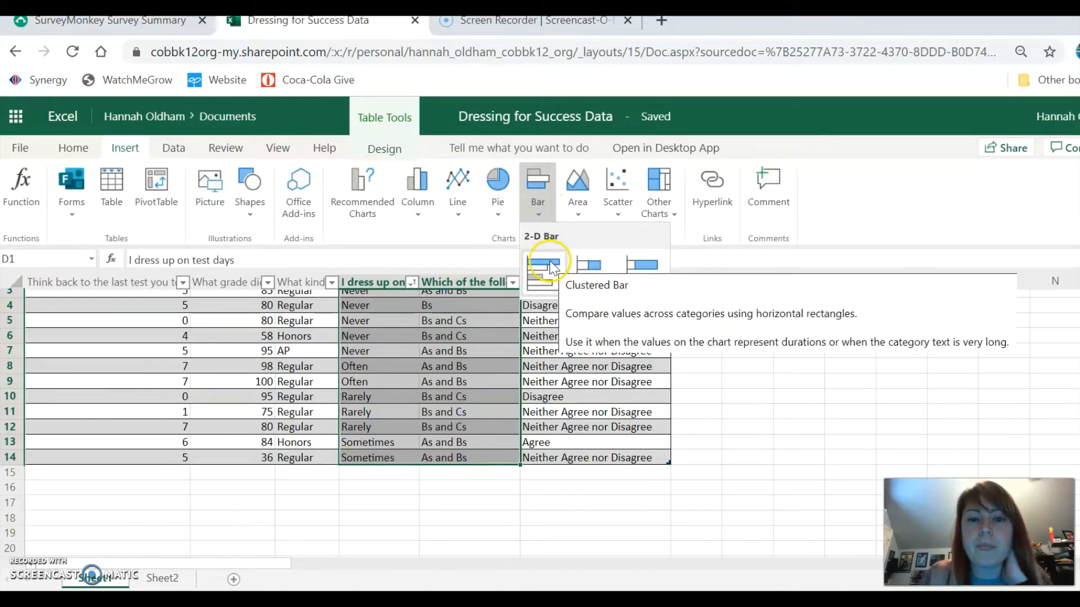
left_click(417, 212)
left_click(425, 264)
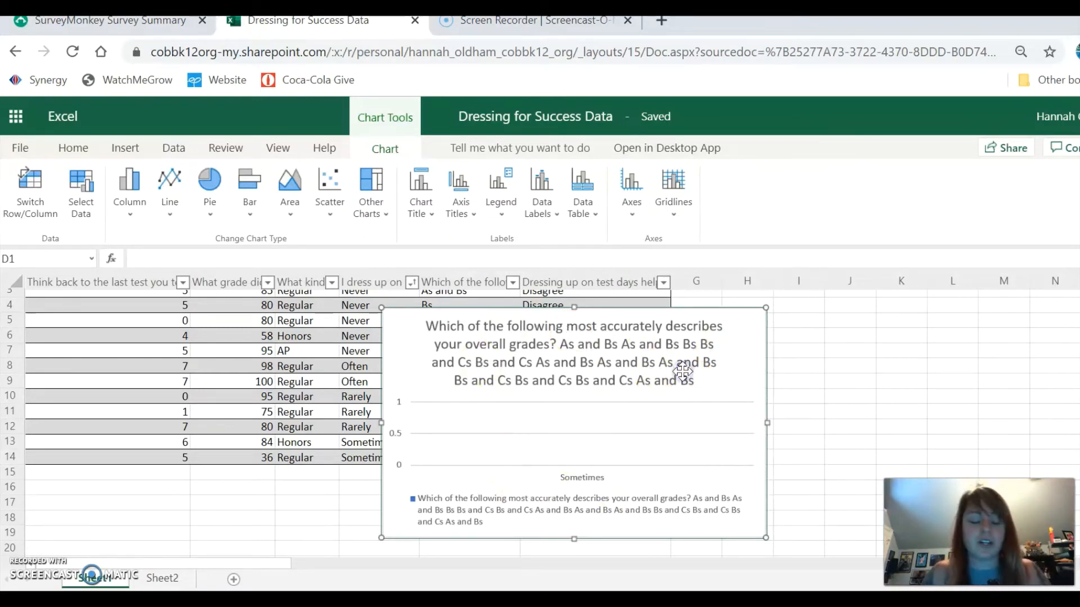
key("Delete")
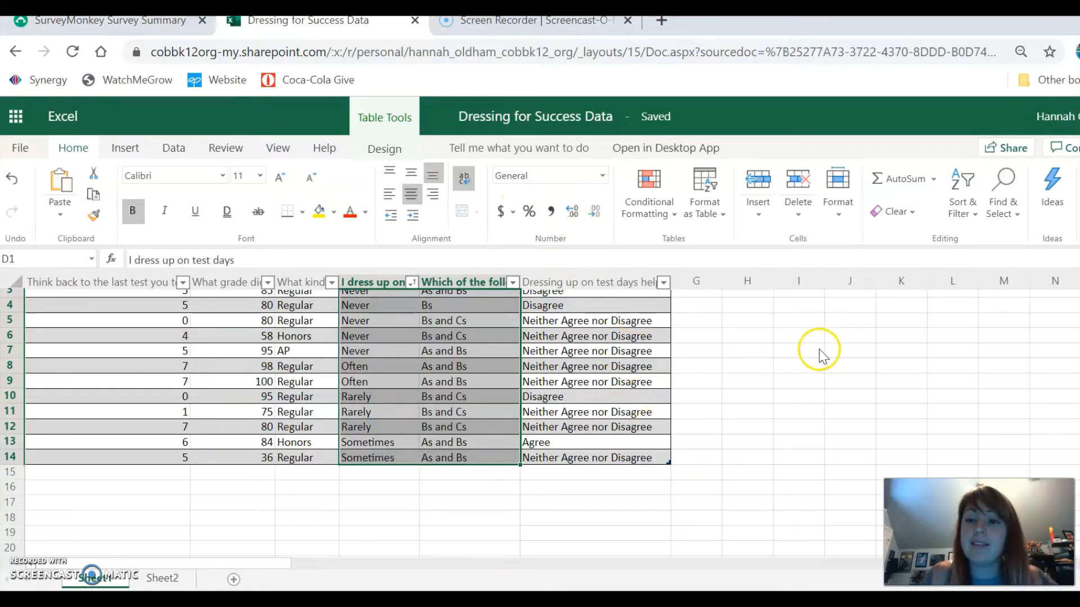
Start a summary table beside the survey data by entering the row labels Always and Often in H3 and H4.
scroll(837, 355, "up", 2)
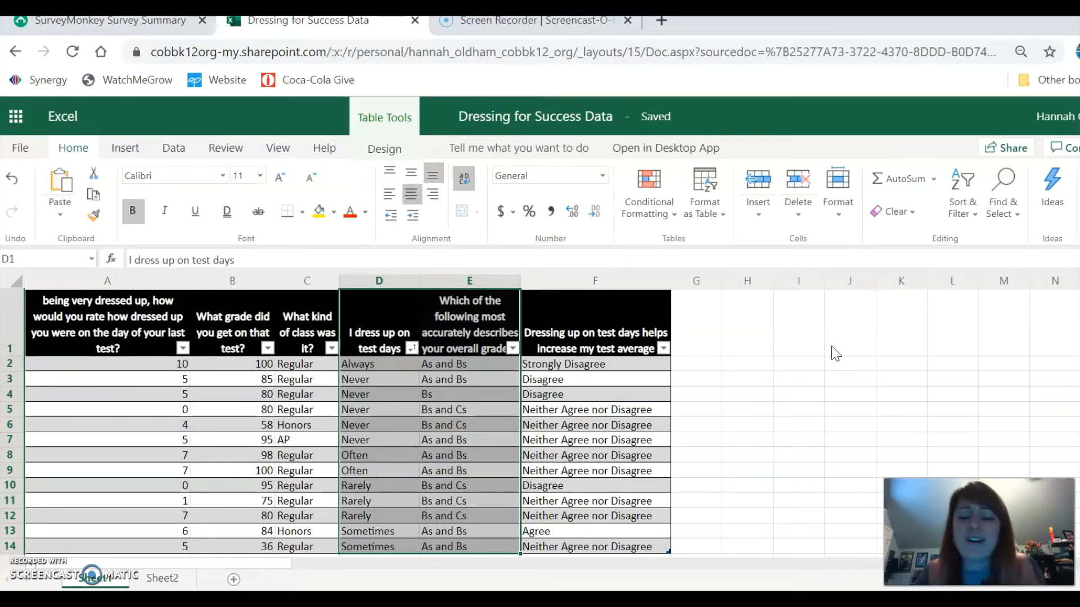
scroll(518, 410, "down", 10)
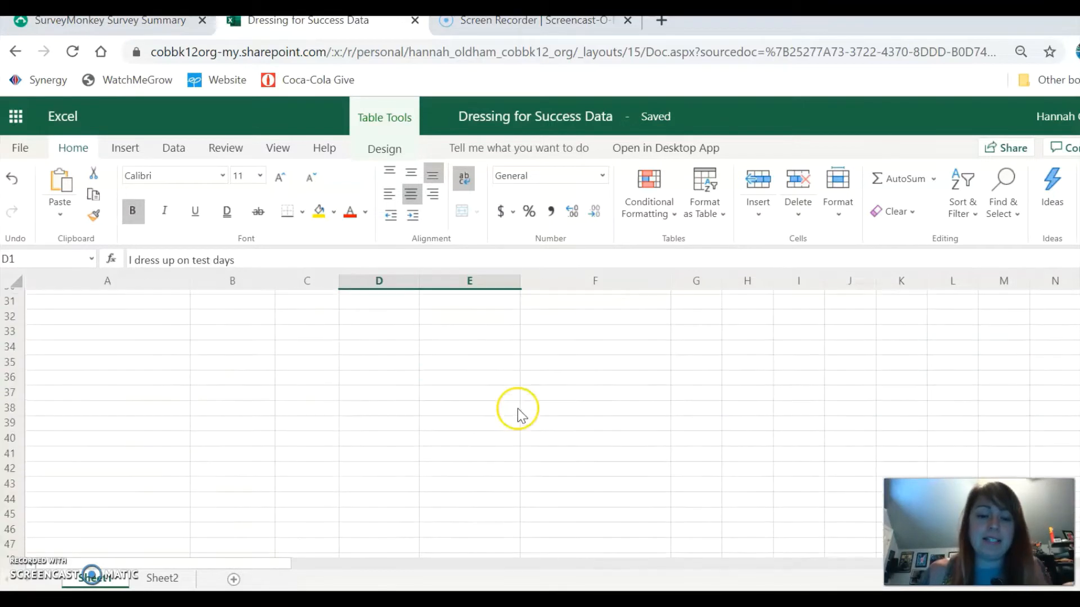
scroll(731, 366, "up", 10)
scroll(781, 381, "up", 2)
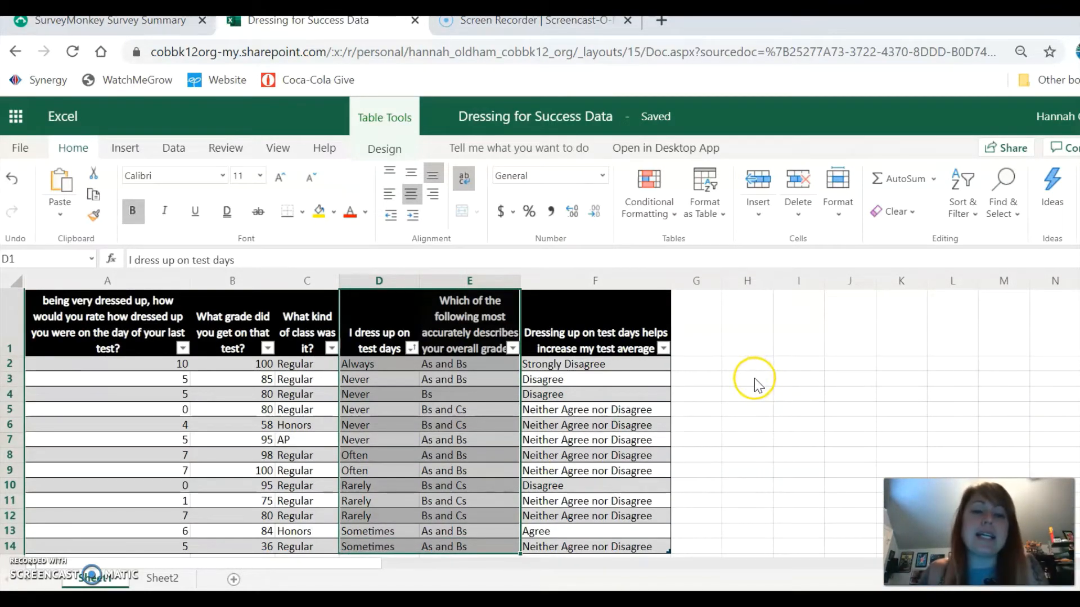
left_click(754, 378)
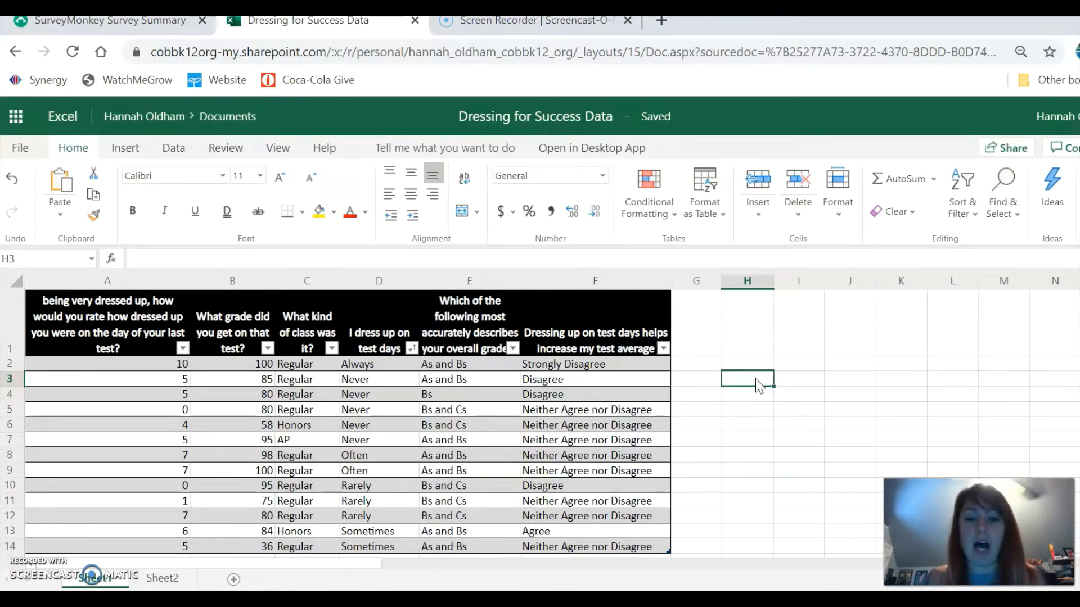
type("Always")
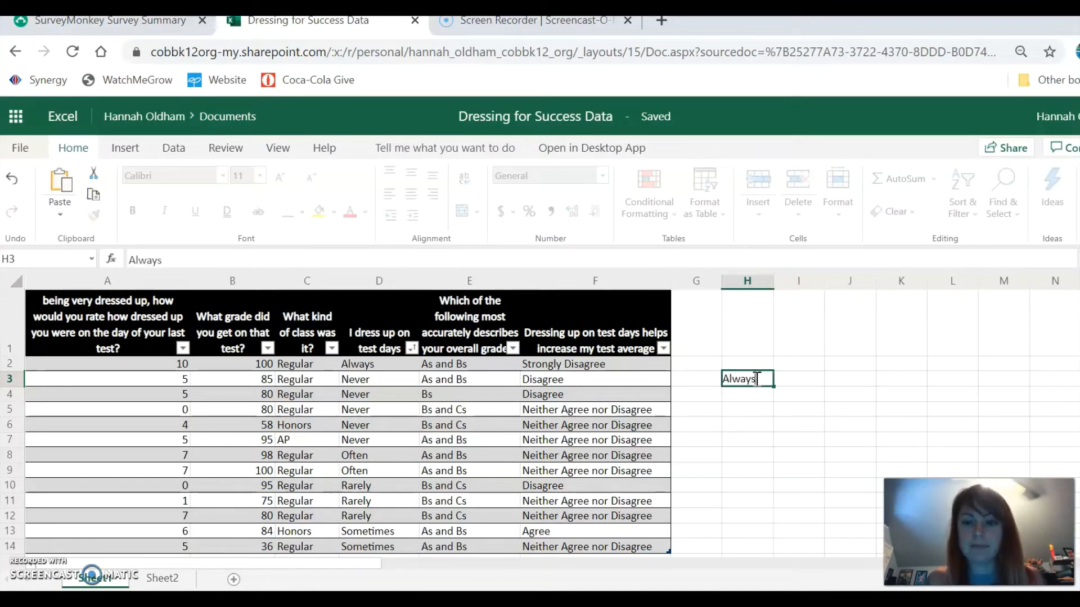
key("Return")
type("Some")
key("BackSpace")
key("BackSpace")
key("BackSpace")
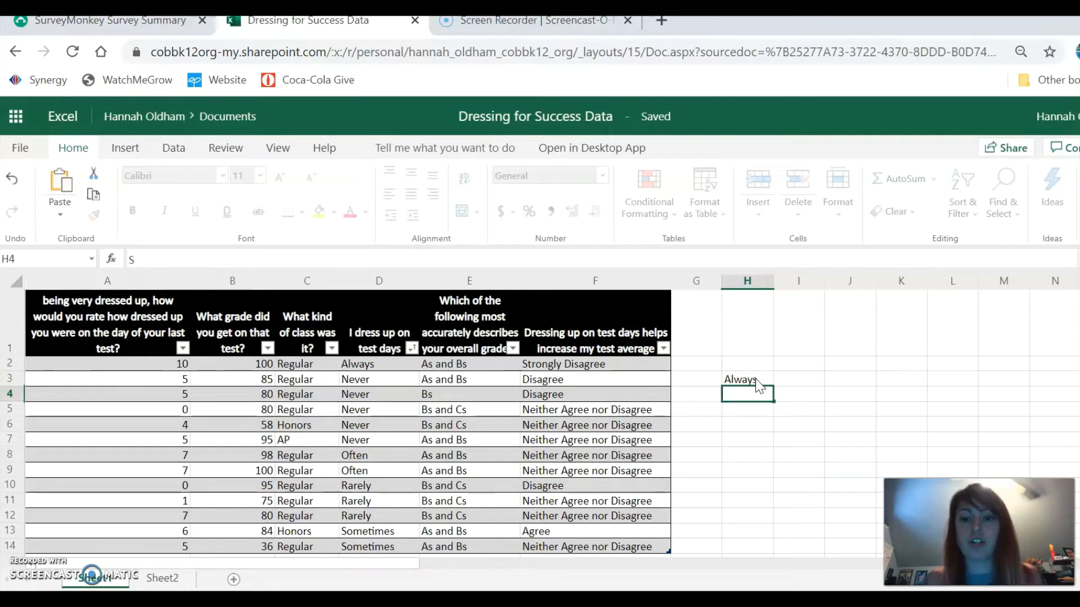
type("Often")
key("Return")
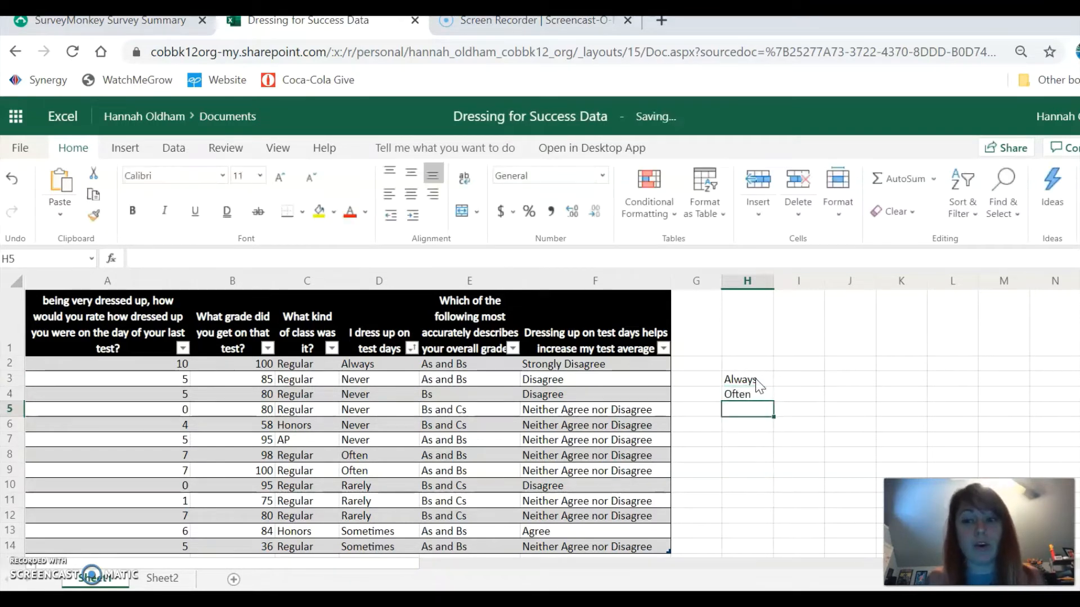
Add the row labels Sometimes, Rarely and Never in H5 to H7, and widen column H to fit them.
type("Sometimes")
key("Return")
type("Rare")
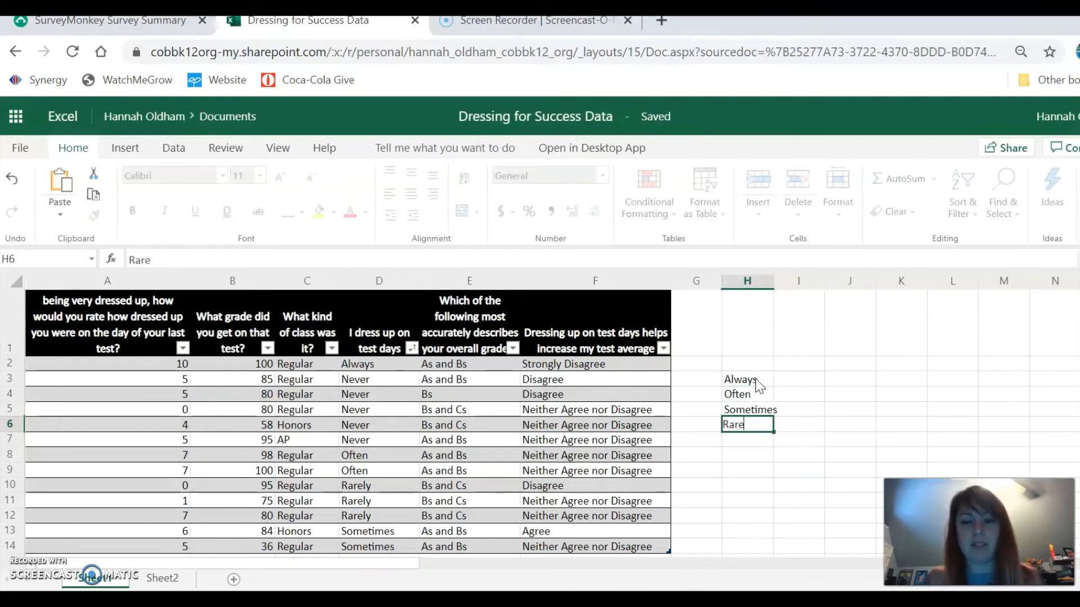
type("ly")
key("Return")
type("Never")
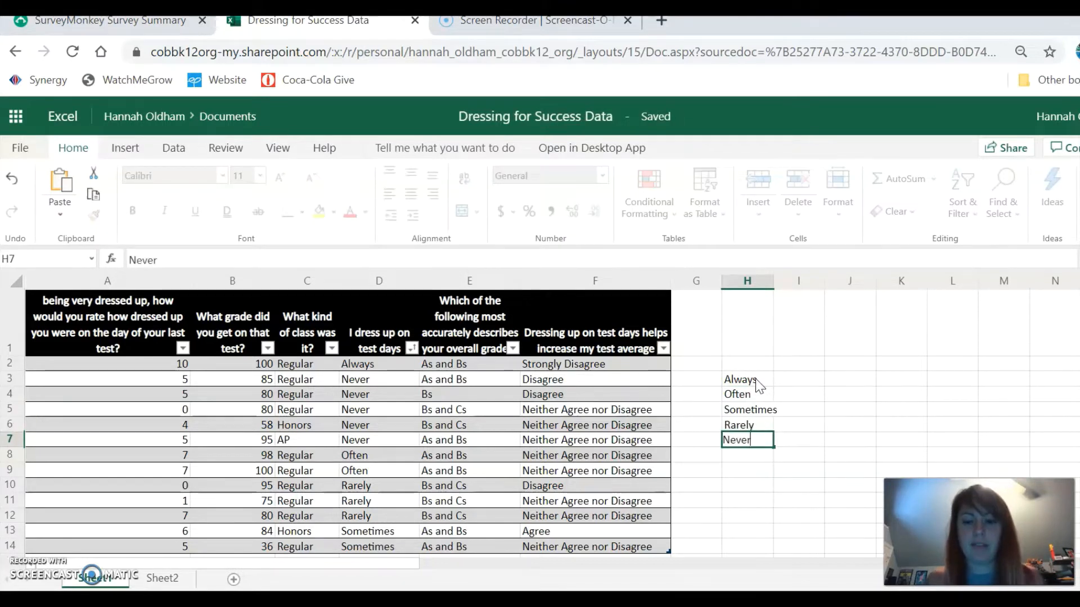
key("Tab")
left_click_drag(772, 281, 784, 285)
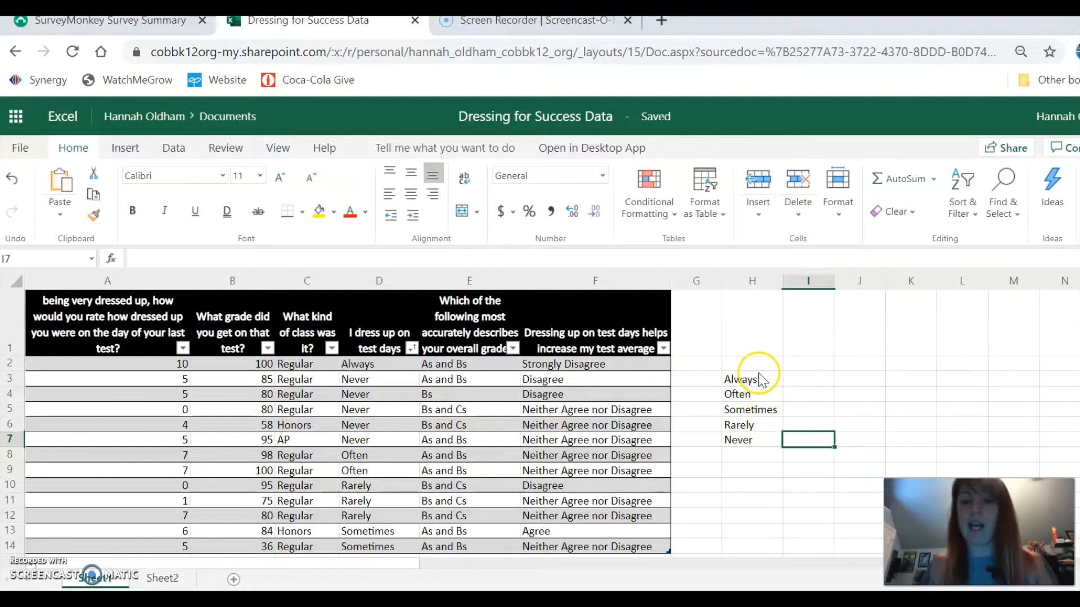
Enter the column headings As and Bs, Bs, and Bs and Cs in I2, J2 and K2 of the summary table.
left_click(810, 362)
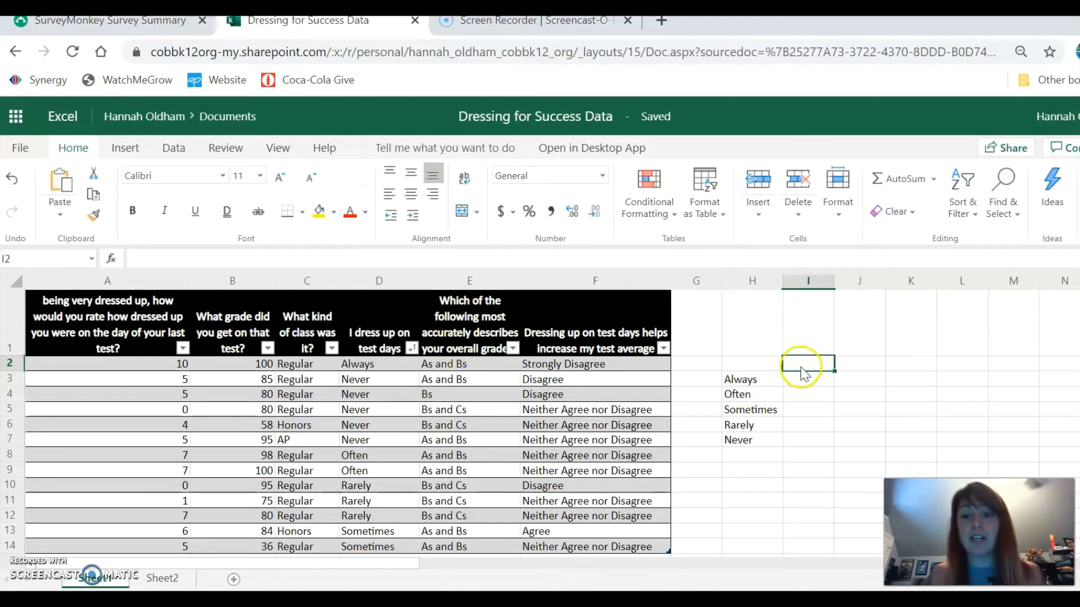
type("As ad=")
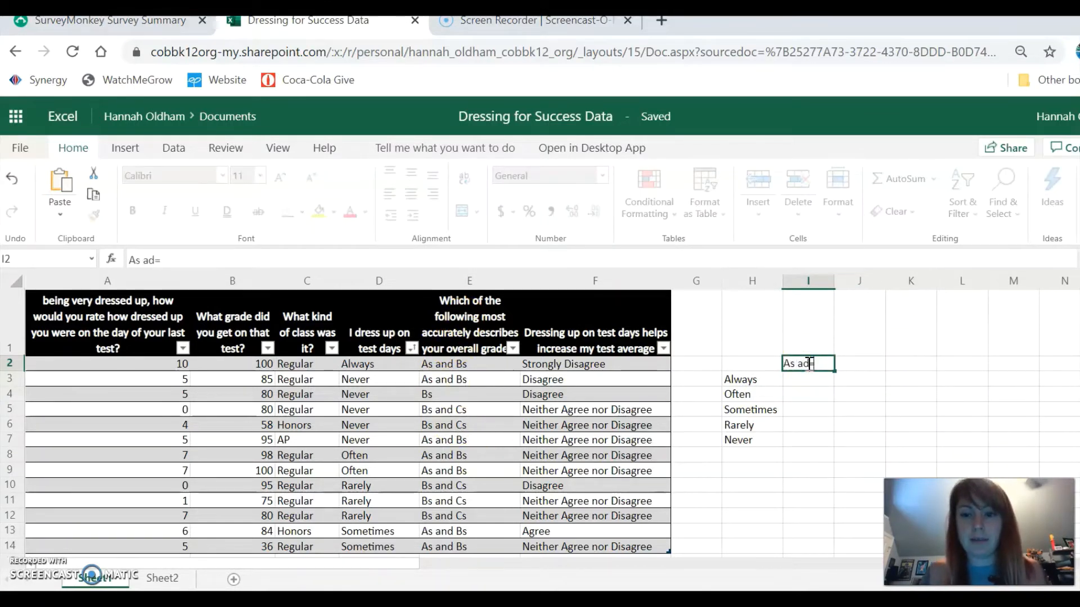
key("Tab")
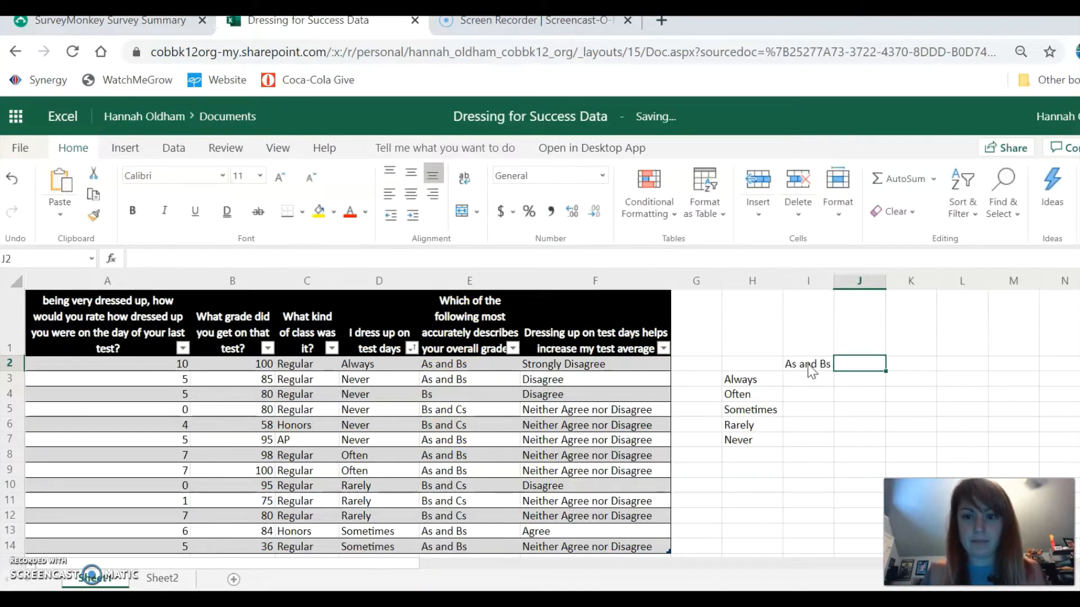
type("Bs")
key("Tab")
type("B")
key("BackSpace")
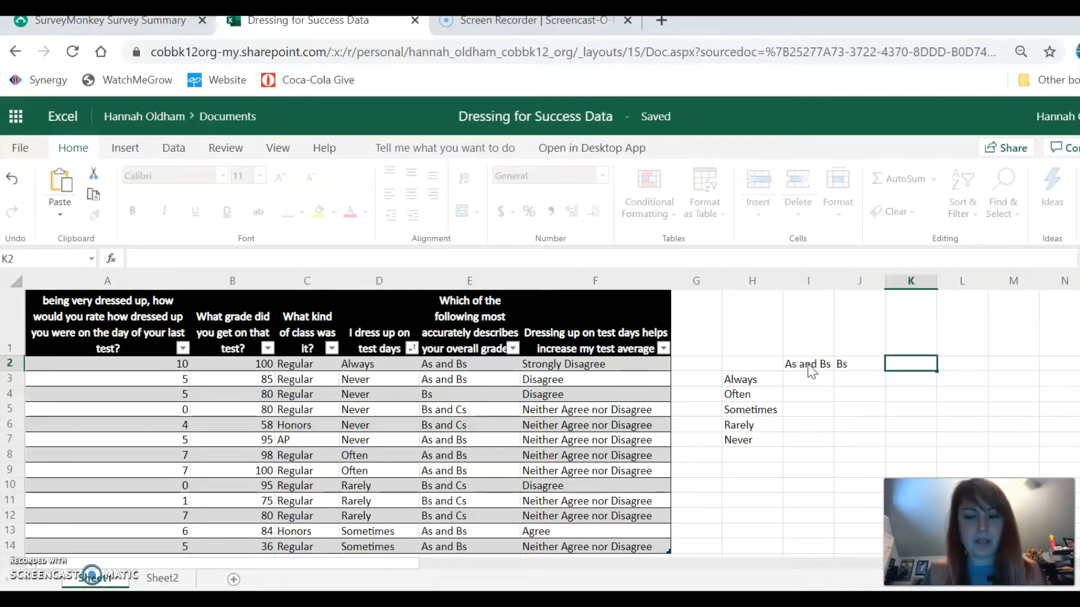
type("Bs")
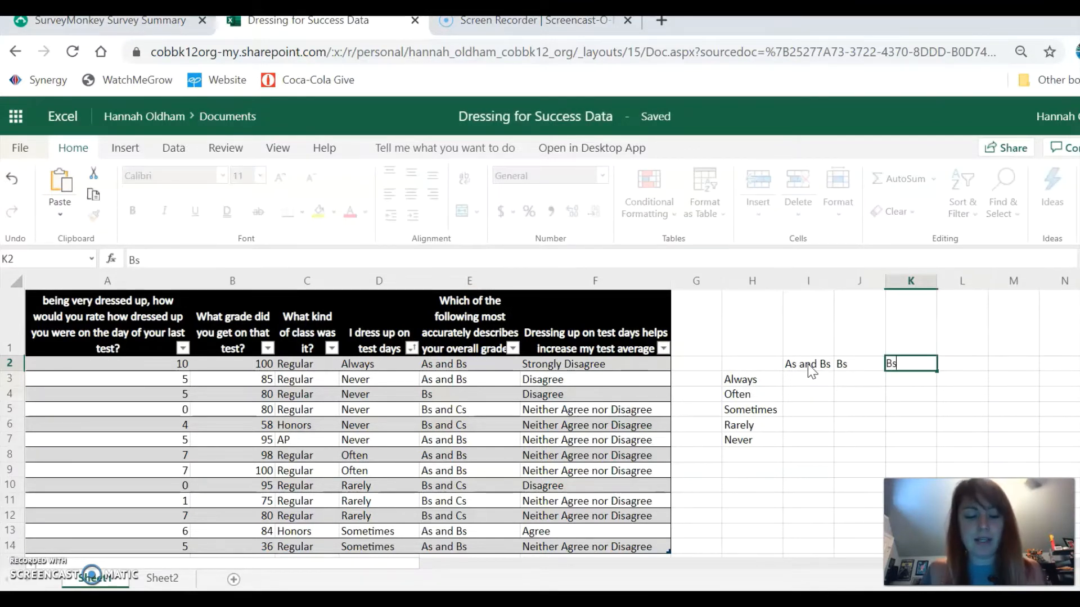
type(" and Cs")
key("Tab")
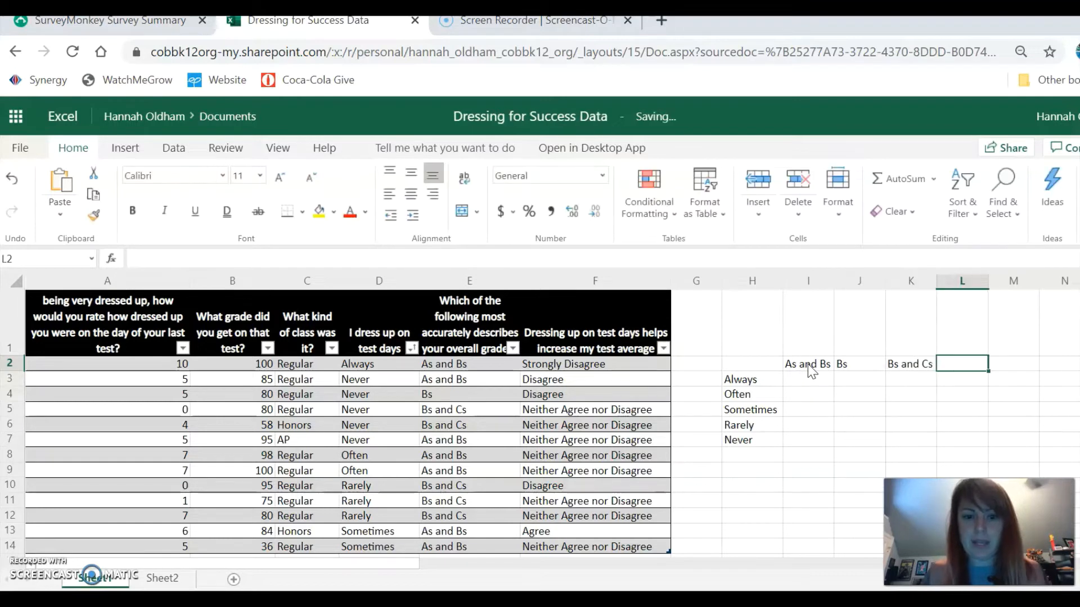
Center the Bs heading horizontally in cell J2.
scroll(482, 452, "down", 2)
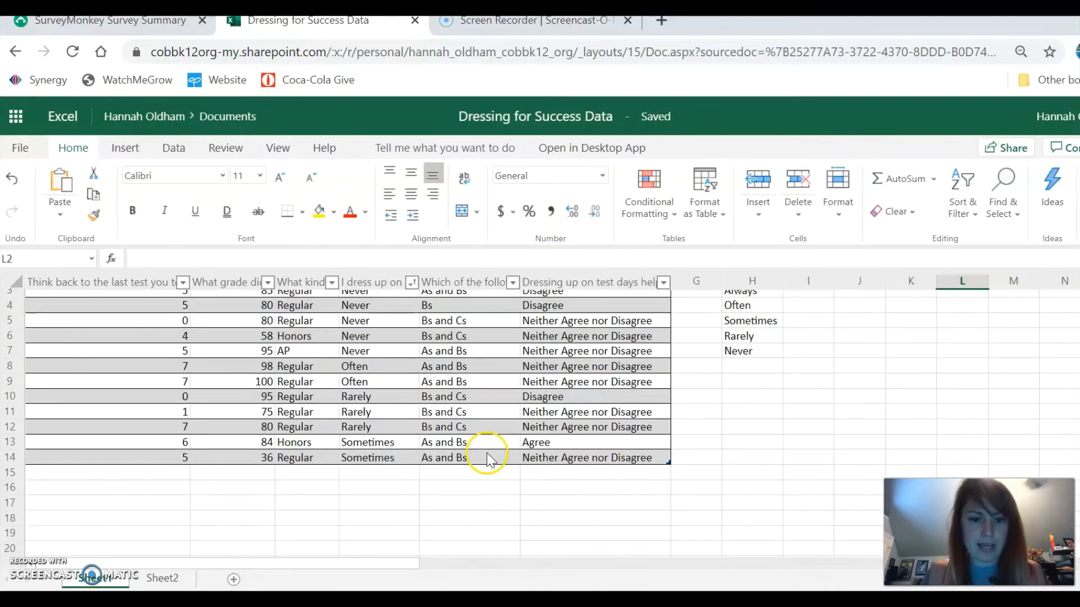
scroll(482, 453, "up", 3)
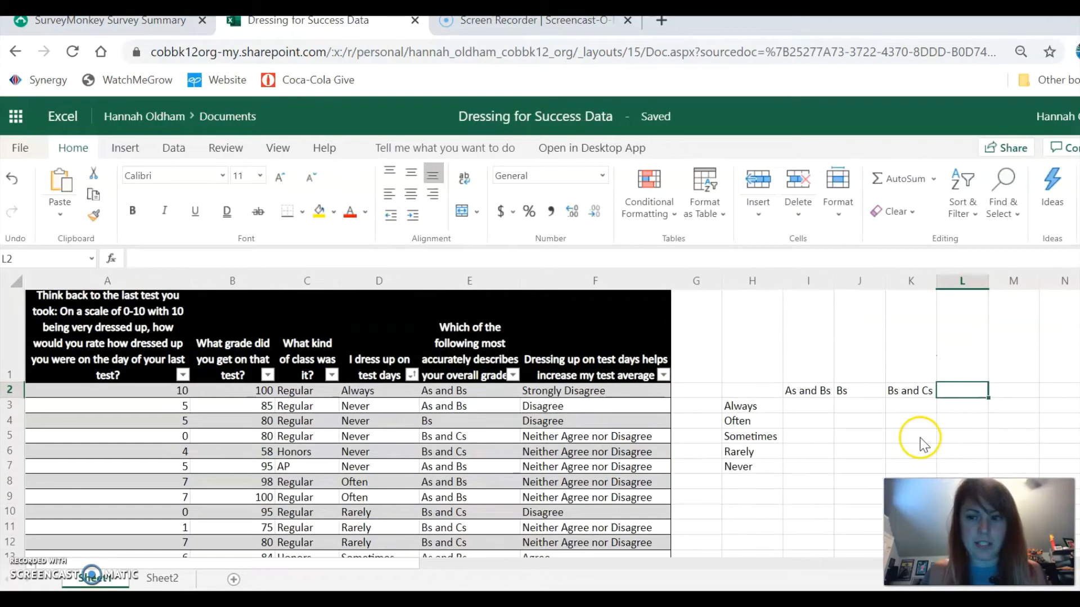
left_click(860, 390)
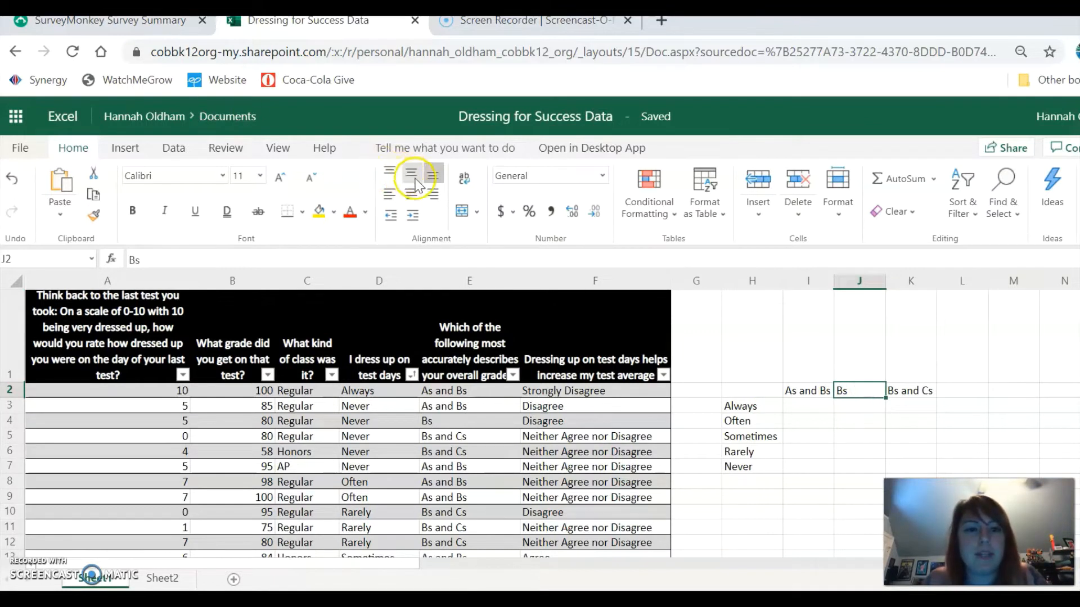
left_click(411, 194)
Fill in the Always row of the summary table with the counts 1, 0 and 0 in I3 to K3.
left_click(844, 412)
left_click(794, 409)
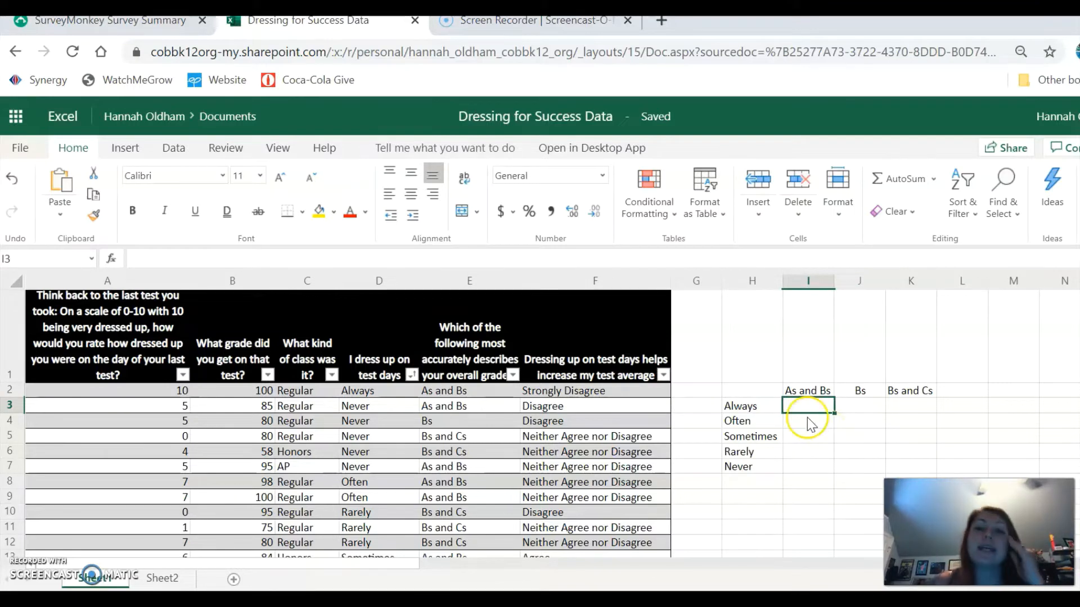
scroll(810, 420, "down", 1)
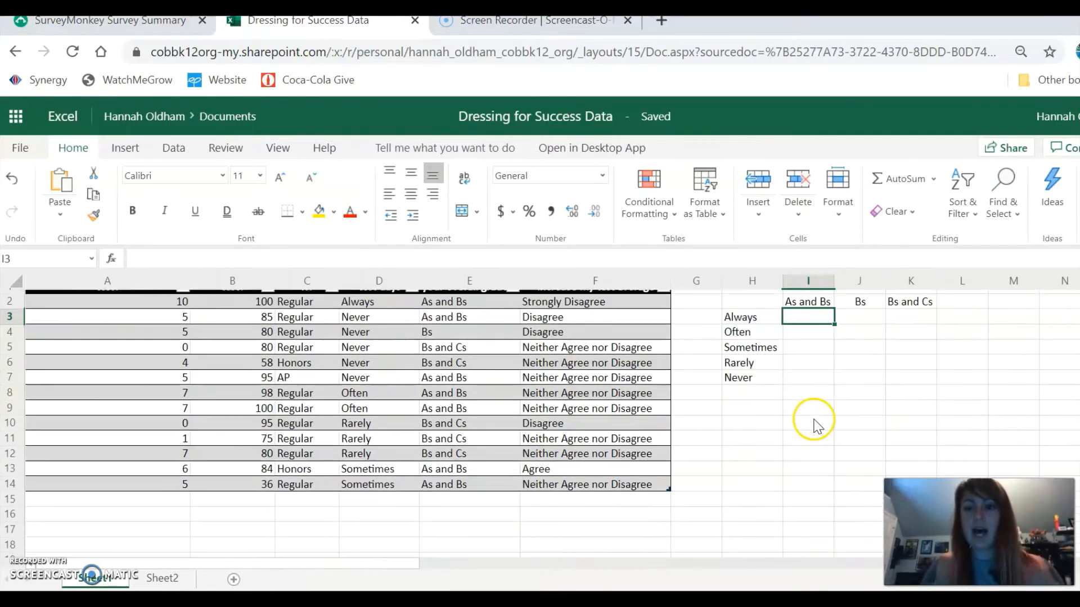
scroll(812, 421, "up", 1)
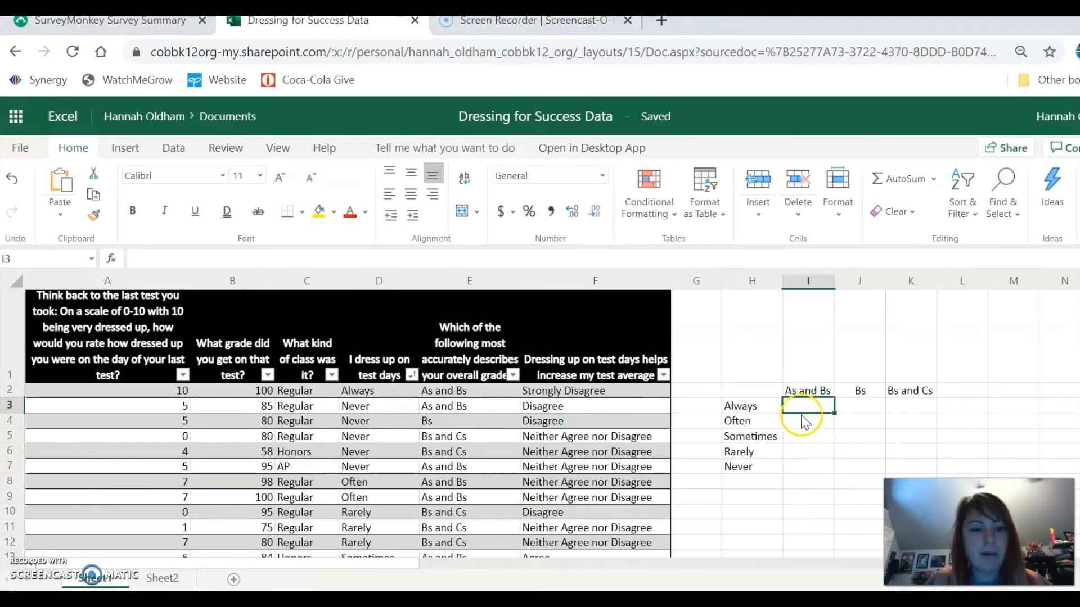
left_click(383, 396)
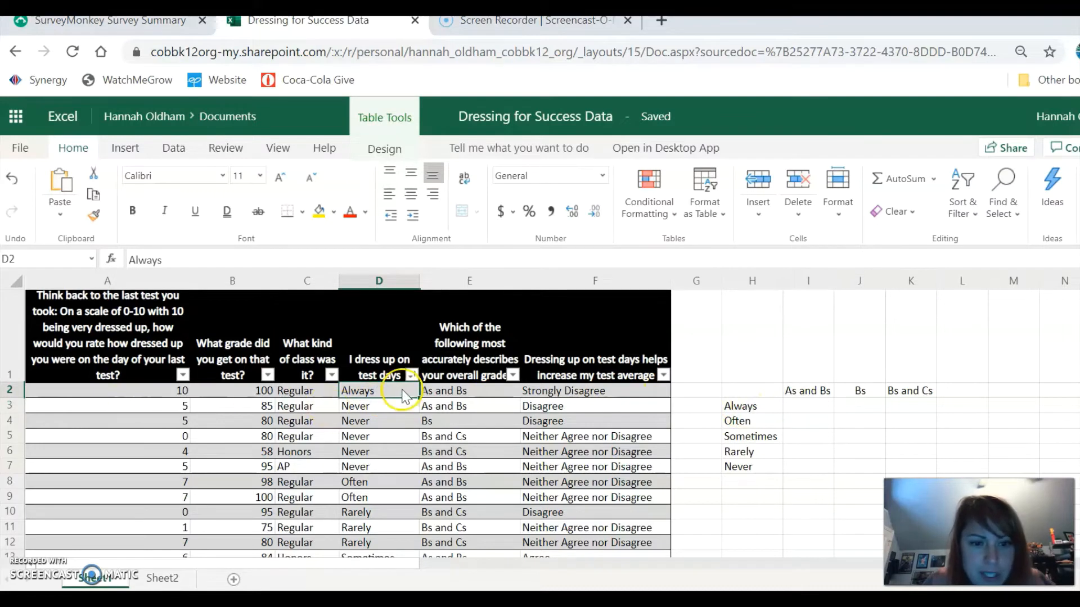
left_click(798, 406)
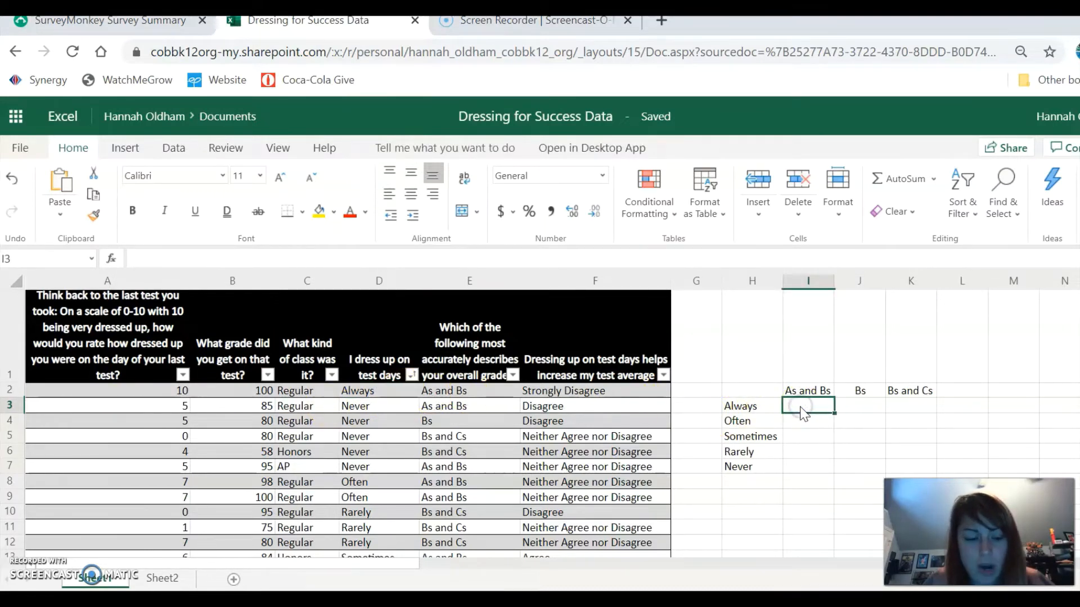
type("1")
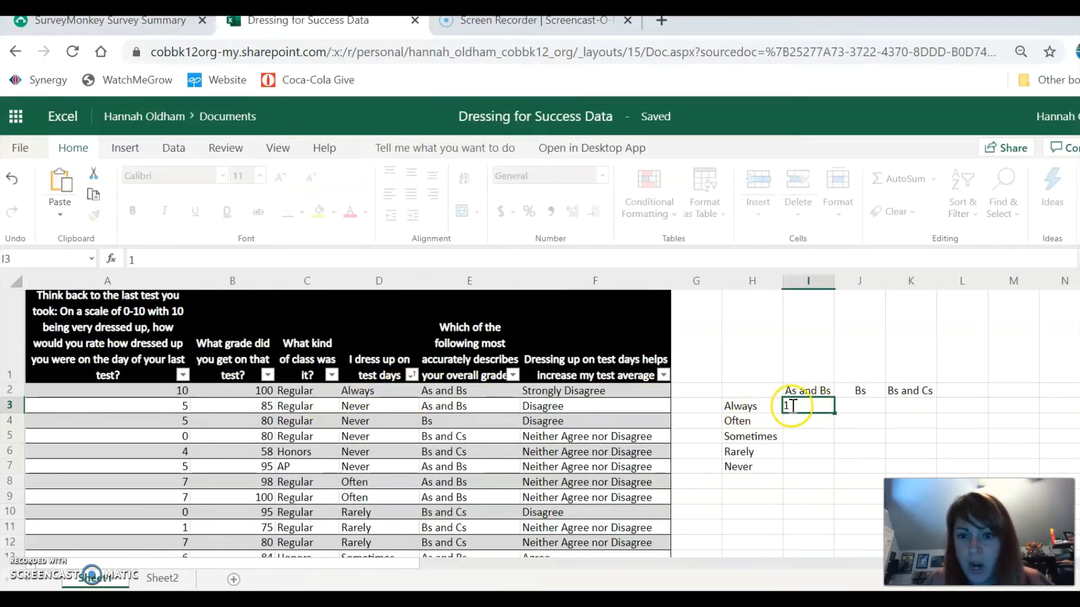
left_click(854, 406)
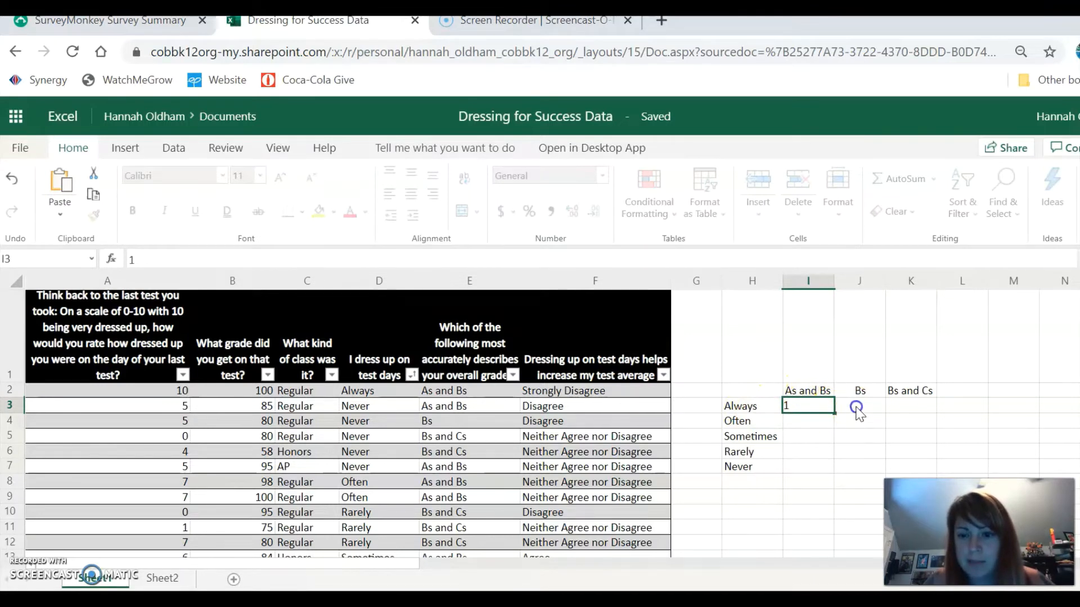
type("0")
left_click(906, 406)
type("0")
Fill in the Often row of the summary table with the counts 2, 0 and 0 in I4 to K4.
left_click(804, 421)
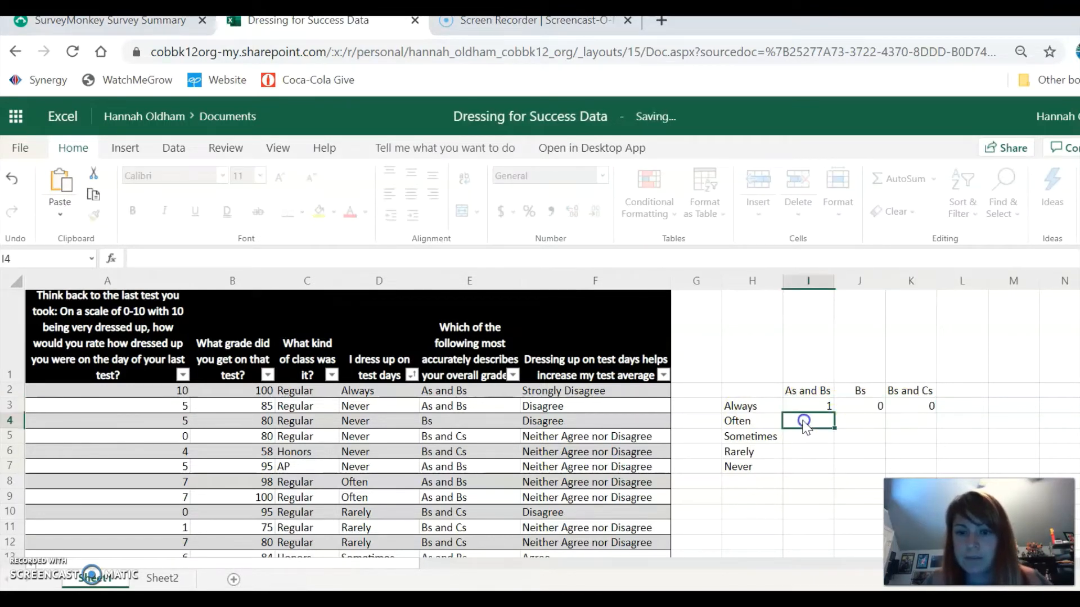
scroll(375, 430, "down", 1)
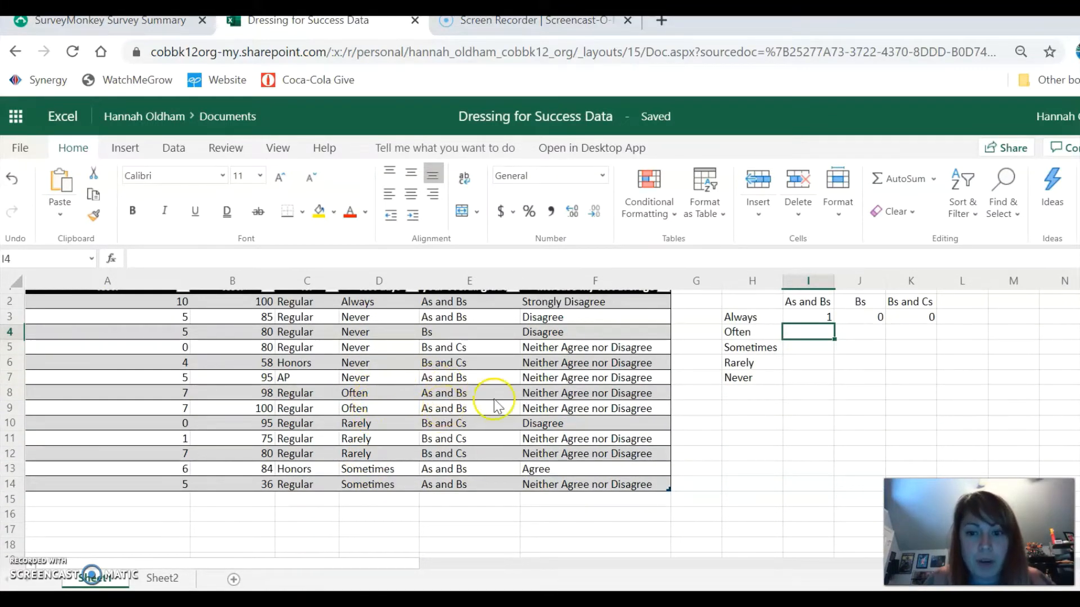
left_click(810, 333)
type("2")
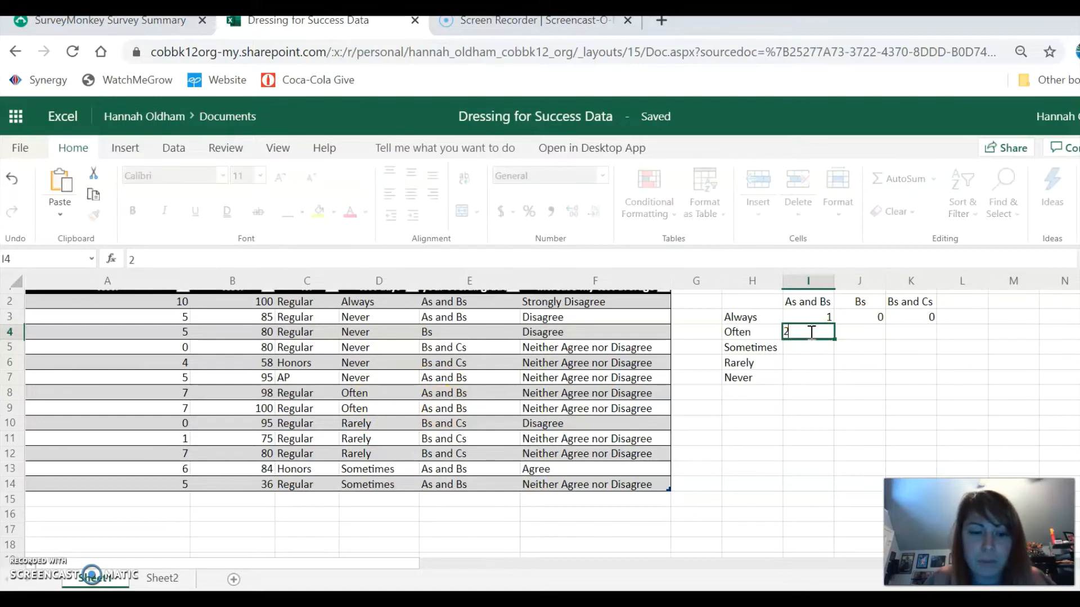
left_click(863, 333)
type("0")
left_click(924, 333)
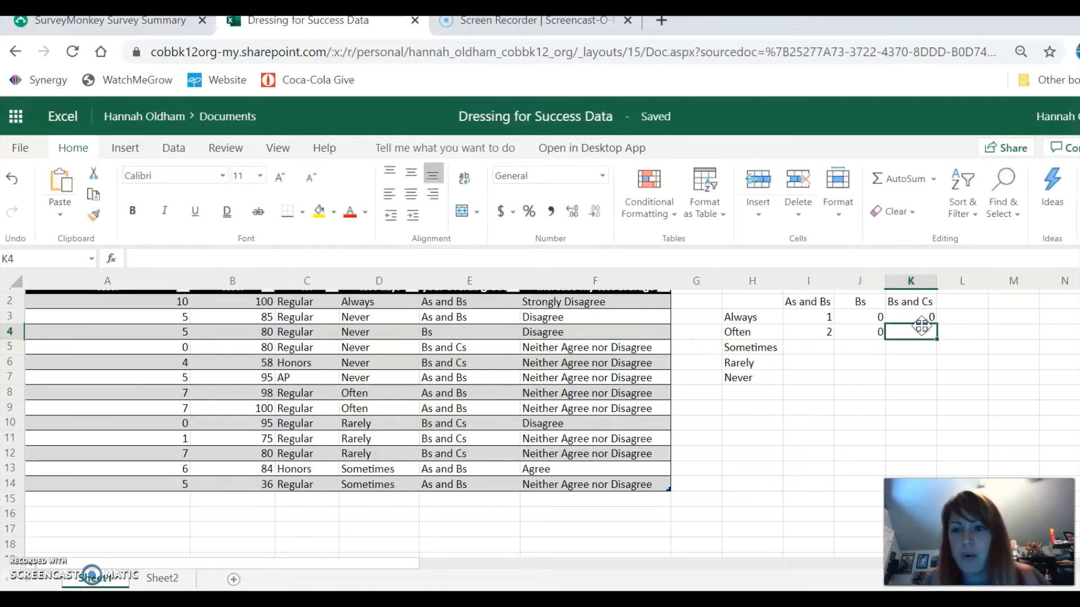
type("0")
Fill in the Sometimes row of the summary table with the counts 2, 0 and 0 in I5 to K5.
left_click(814, 354)
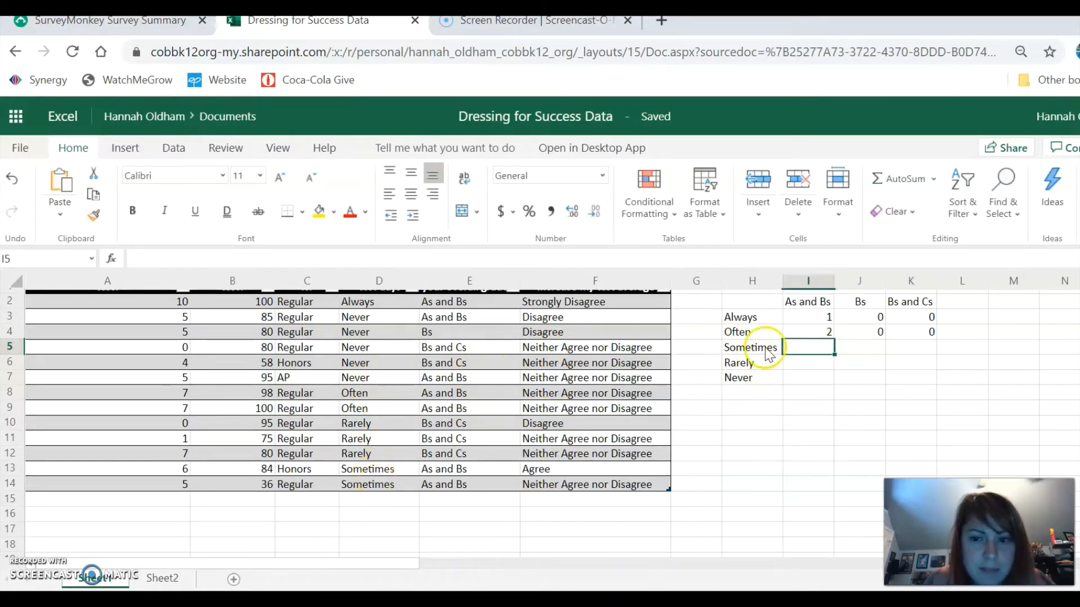
type("2")
left_click(869, 351)
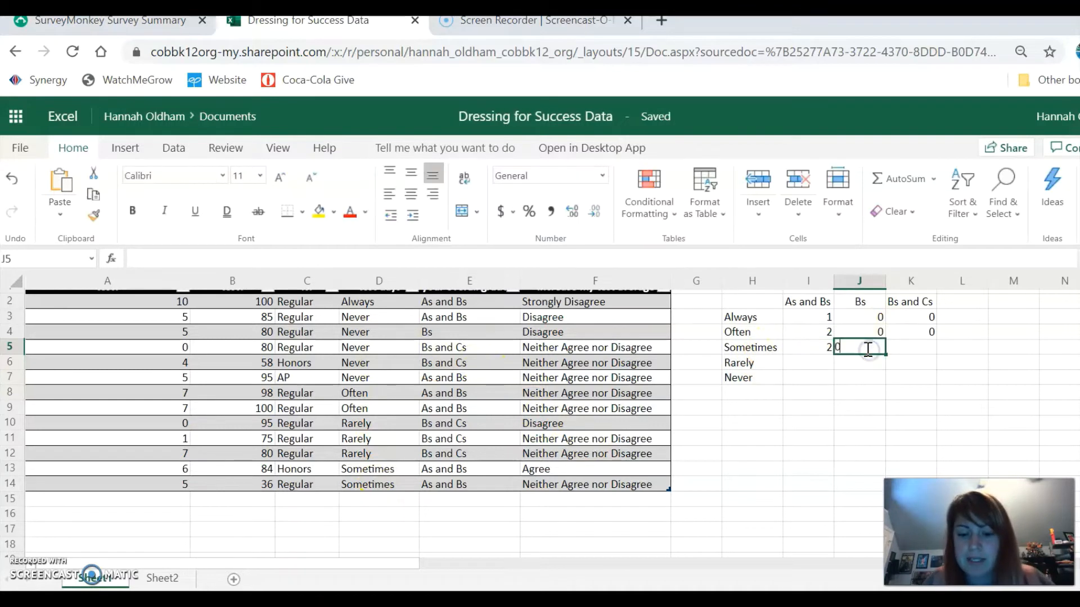
type("0")
left_click(921, 347)
type("0")
Fill in the Rarely row of the summary table with the counts 0, 0 and 3 in I6 to K6.
left_click(820, 360)
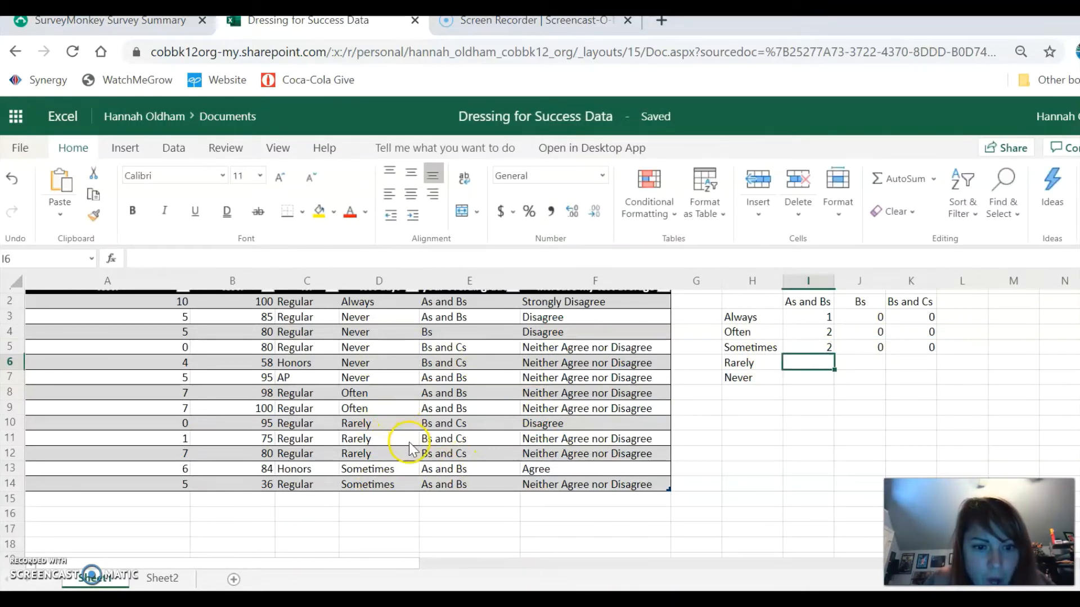
type("0")
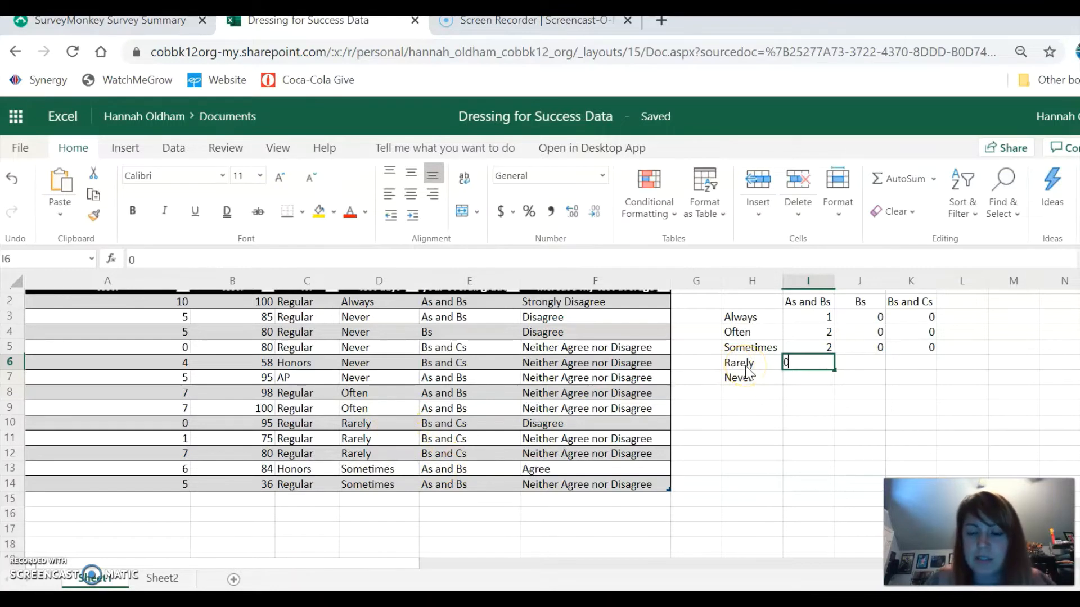
key("Tab")
type("0")
key("Tab")
type("3")
key("Return")
Fill in the Never row of the summary table with the counts 1, 1 and 2 in I7 to K7.
key("Left")
key("Left")
key("Left")
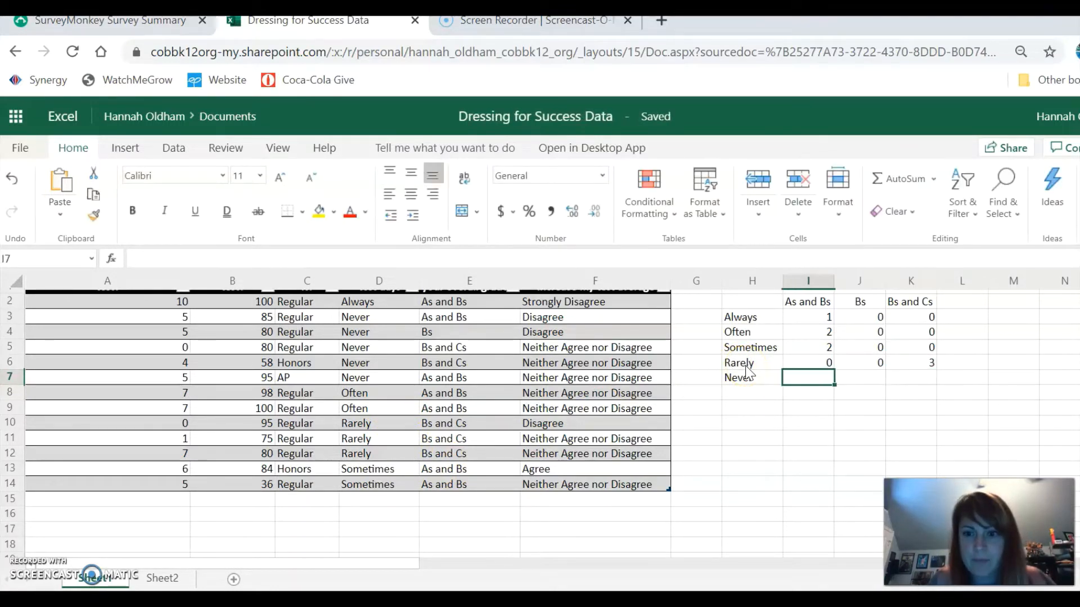
key("Right")
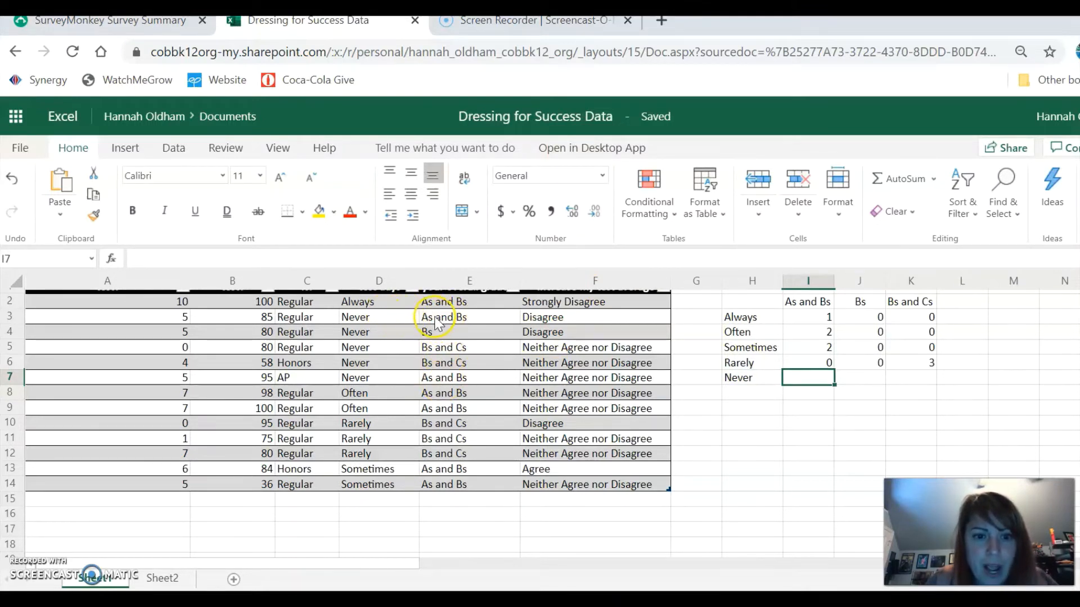
type("1")
left_click(860, 378)
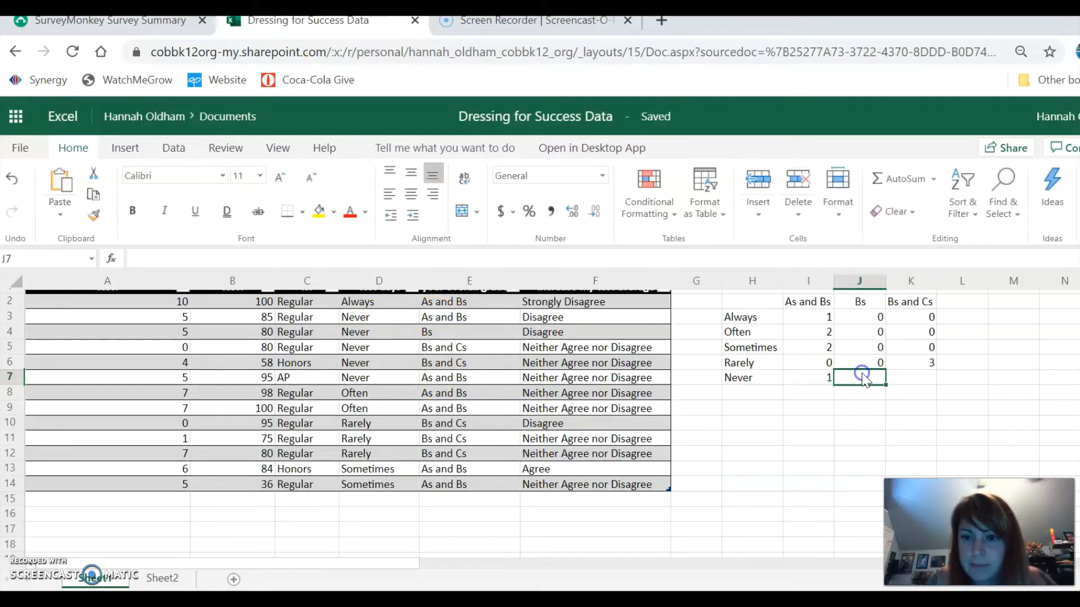
type("1")
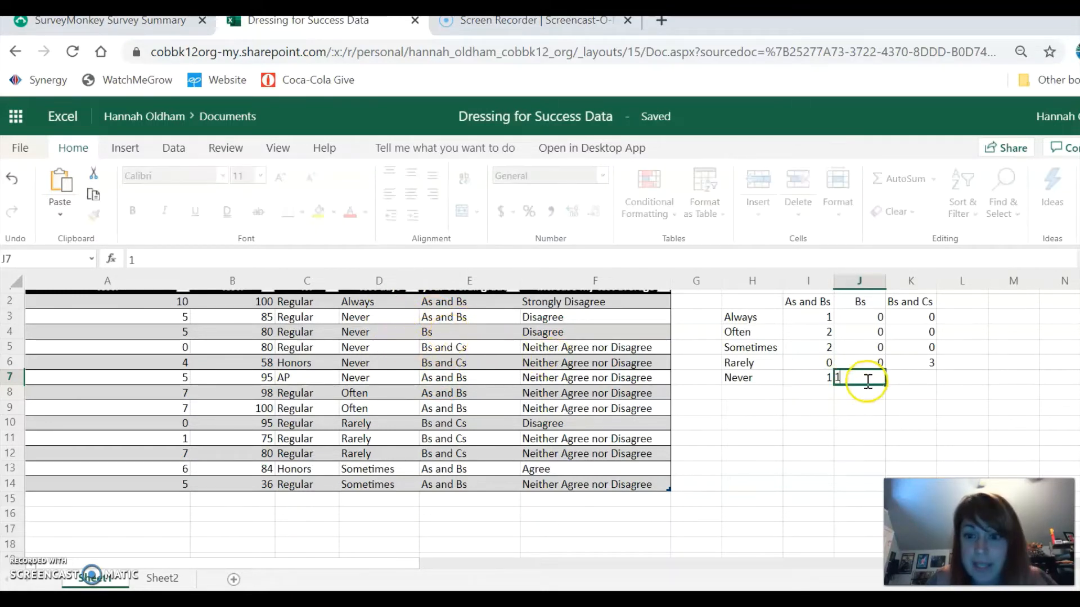
left_click(391, 349)
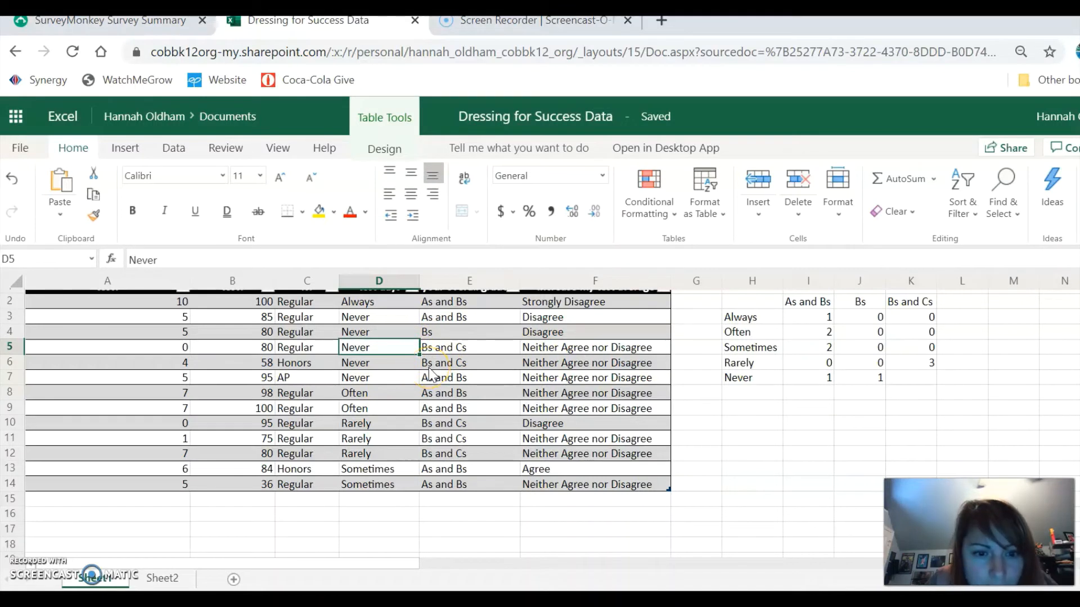
left_click(430, 365)
left_click(895, 379)
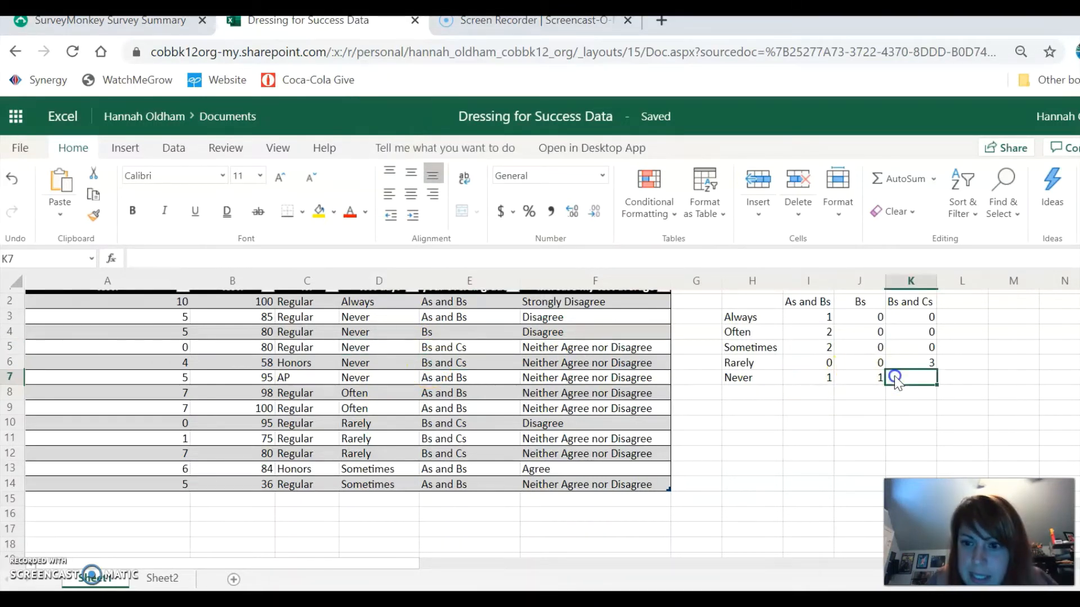
type("2")
Recheck the Never responses and change the As and Bs count in I7 to 2.
left_click(377, 388)
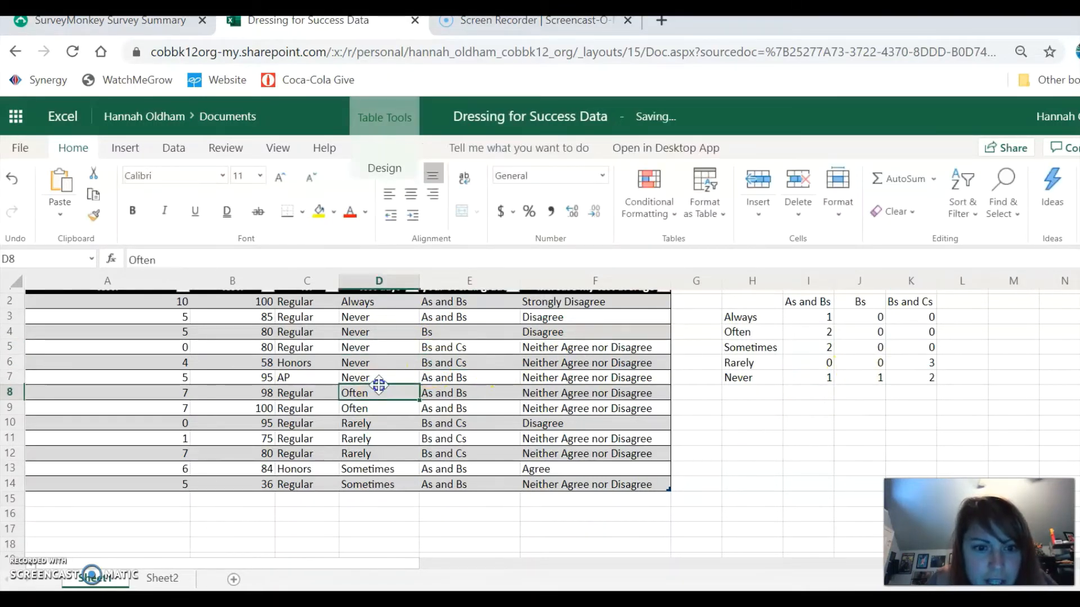
left_click(458, 378)
left_click(804, 378)
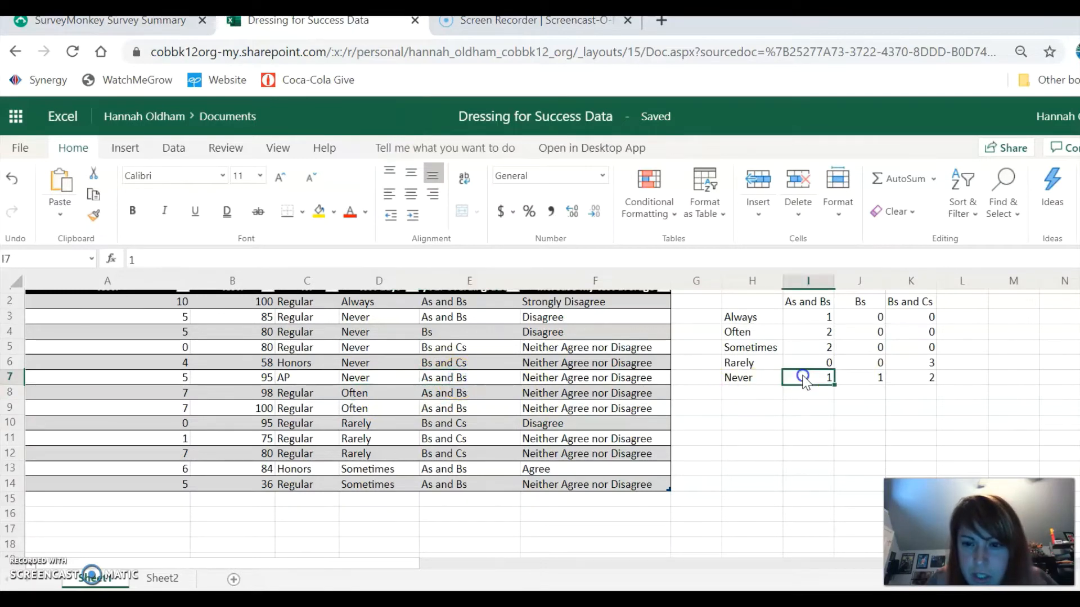
type("2")
left_click(786, 423)
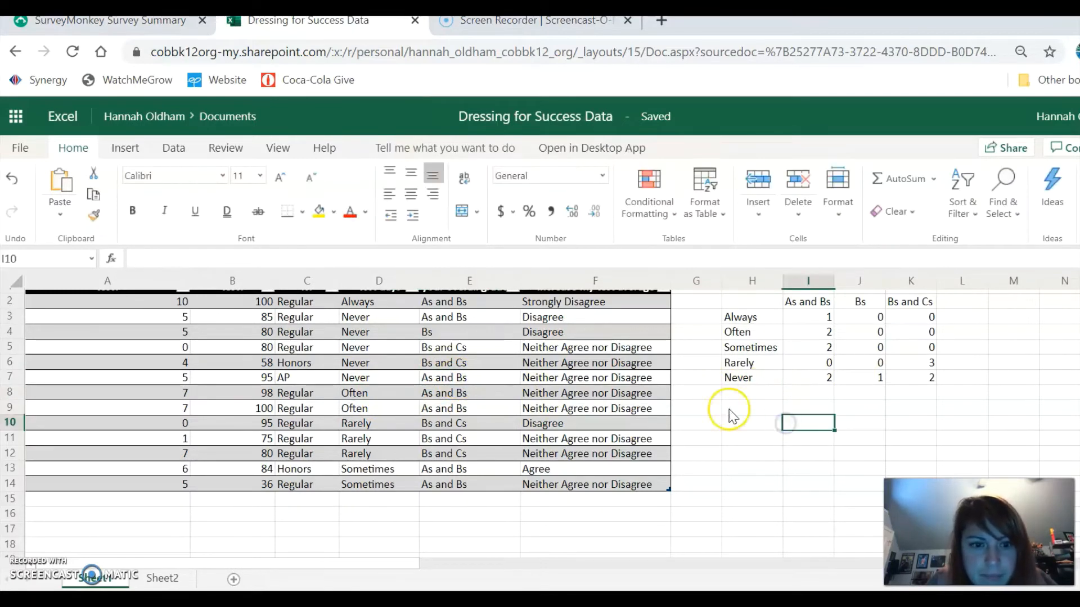
scroll(459, 350, "up", 3)
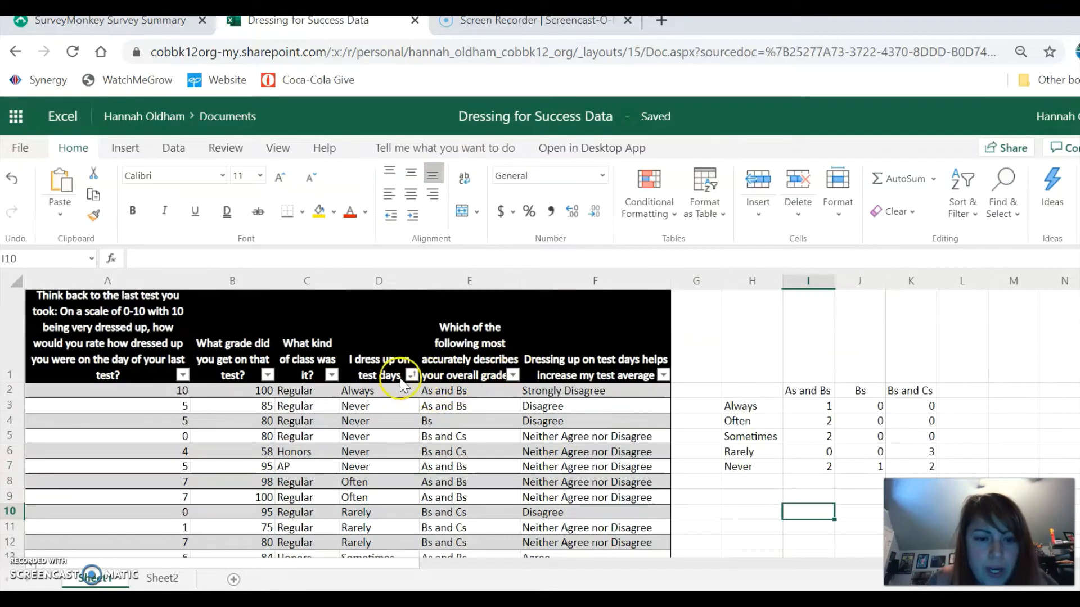
left_click(412, 376)
left_click(426, 392)
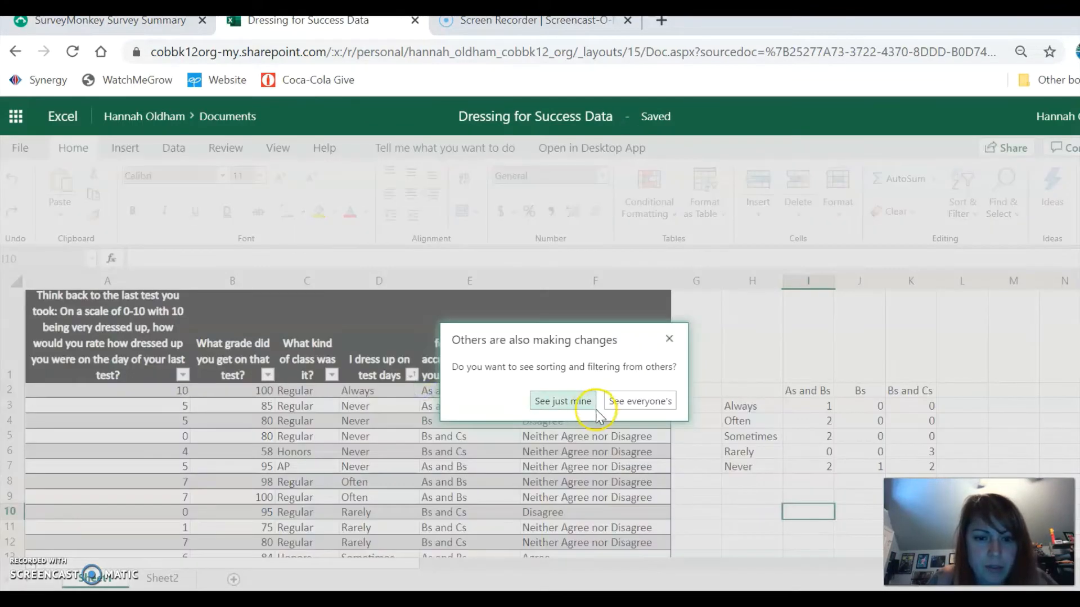
left_click(668, 339)
Compare the survey responses with the counts in the summary table, row by row.
scroll(571, 414, "down", 3)
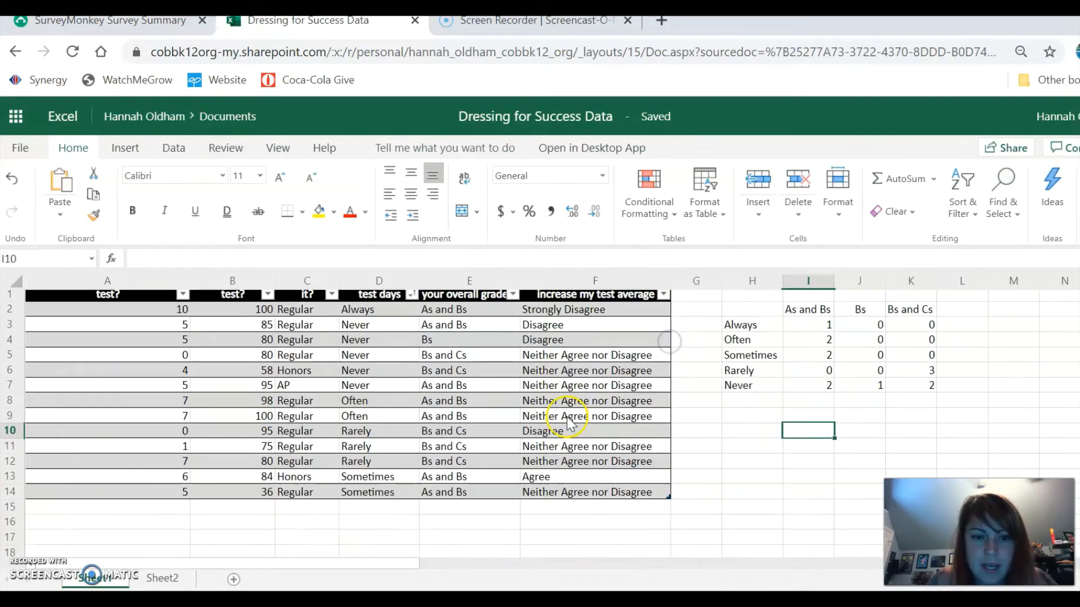
scroll(458, 408, "up", 3)
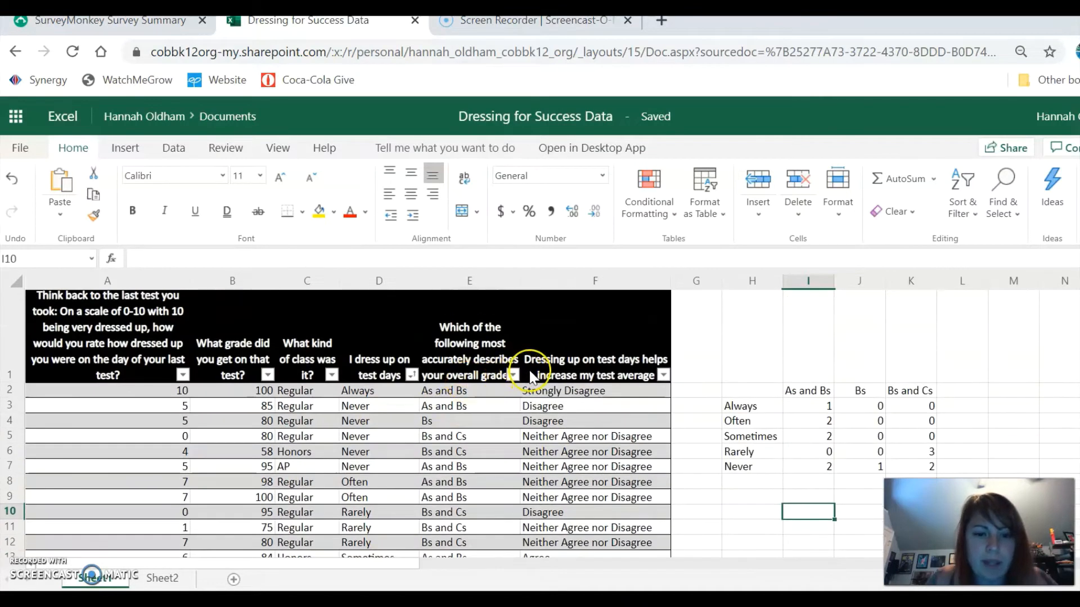
scroll(731, 405, "down", 1)
scroll(880, 438, "down", 1)
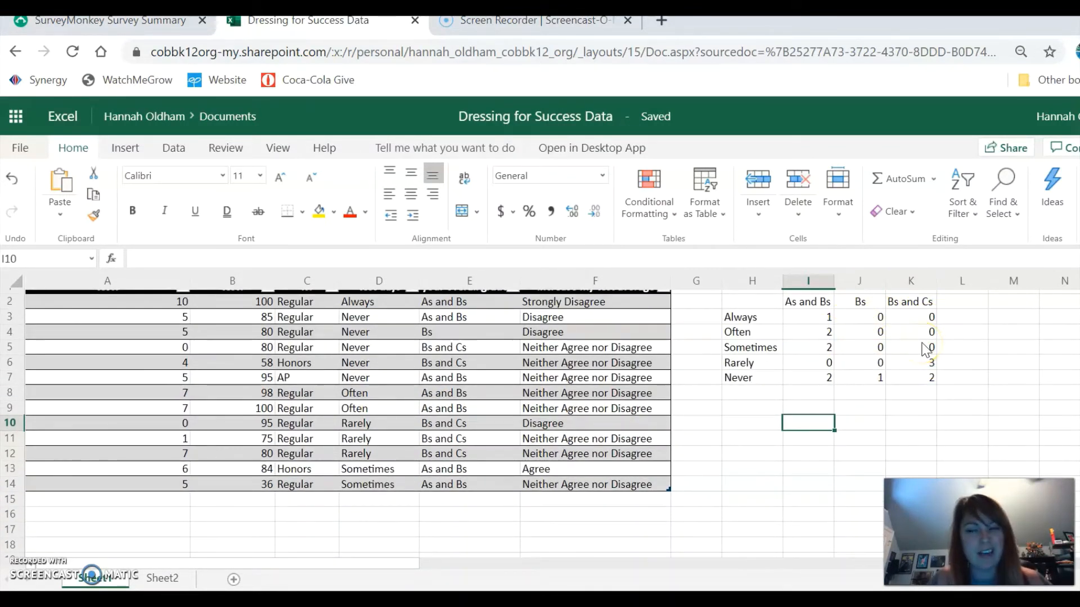
scroll(781, 430, "up", 1)
scroll(832, 441, "down", 1)
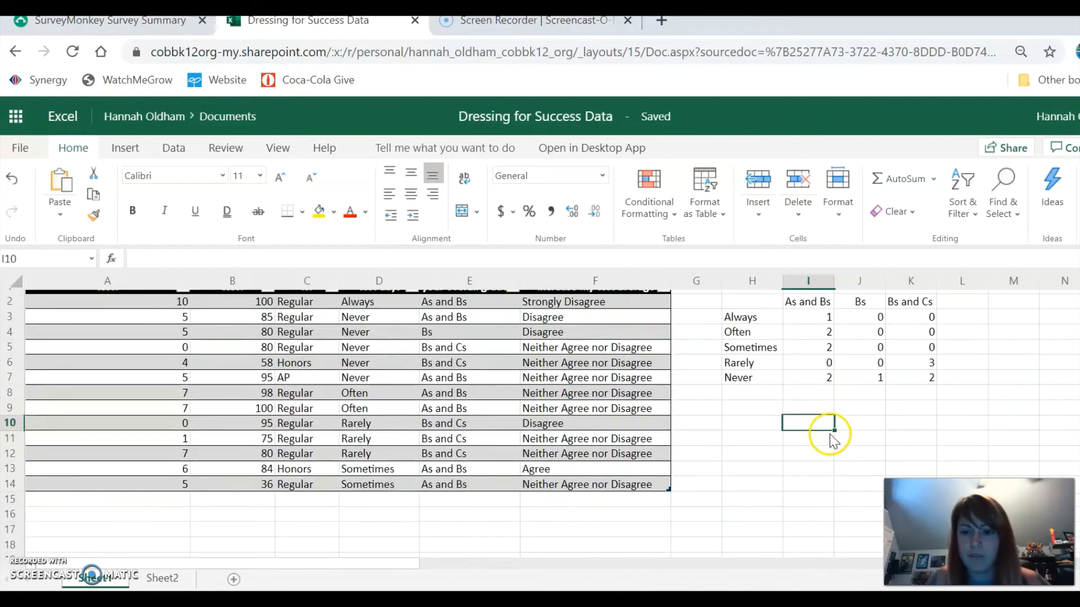
left_click(819, 319)
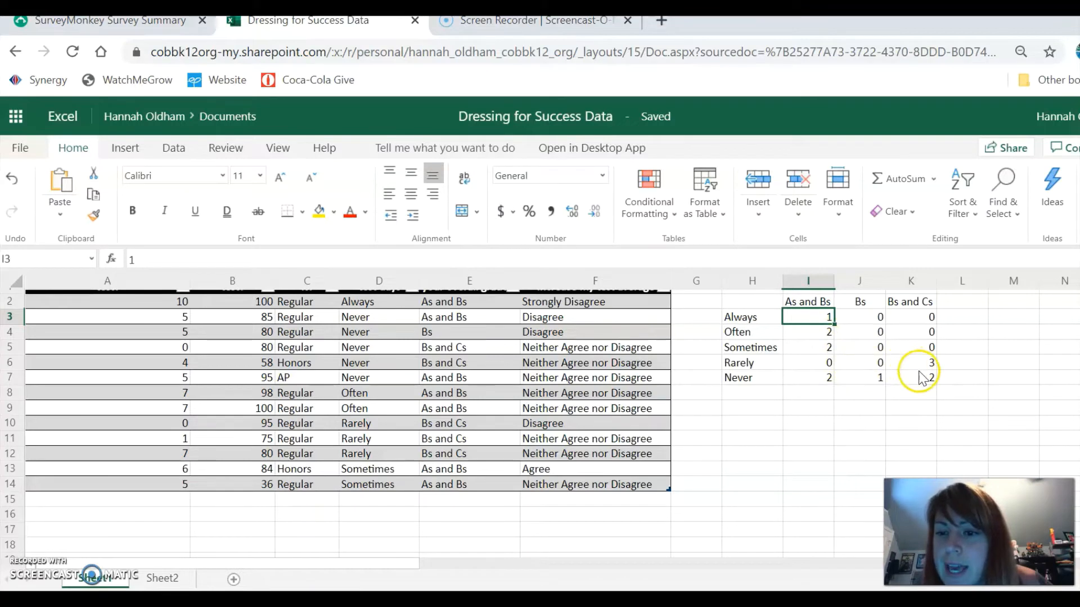
left_click(956, 360)
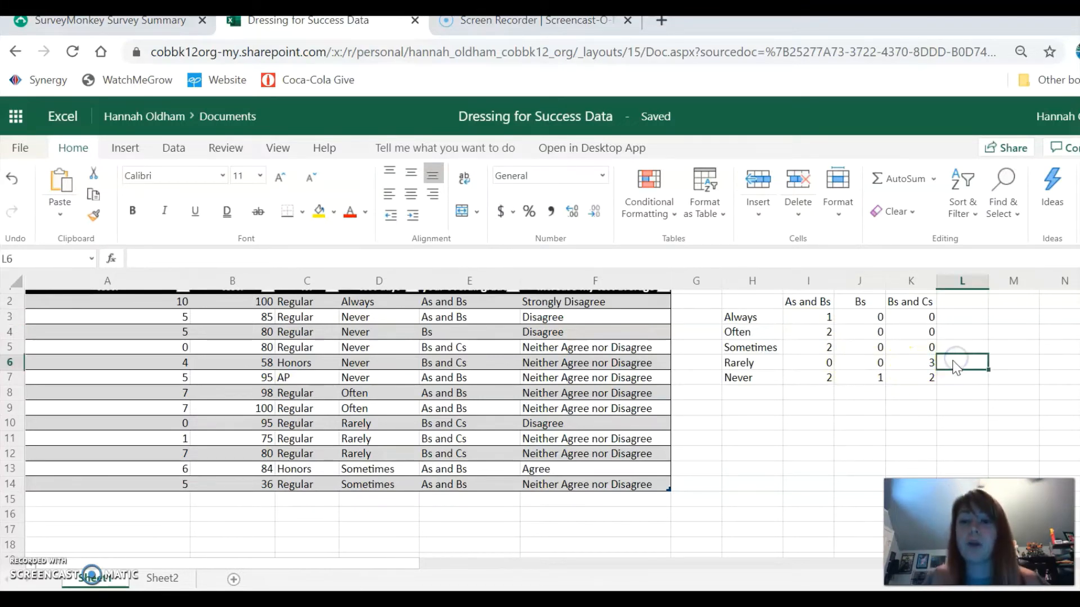
Insert a clustered column chart from the summary table in H2 to K7.
scroll(956, 364, "up", 2)
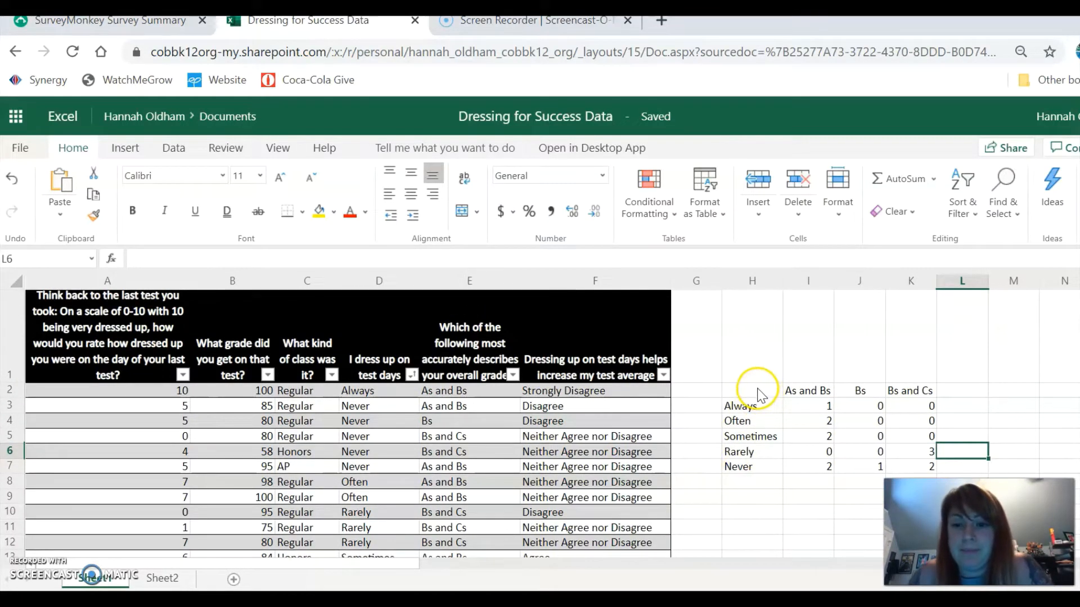
left_click_drag(754, 386, 925, 467)
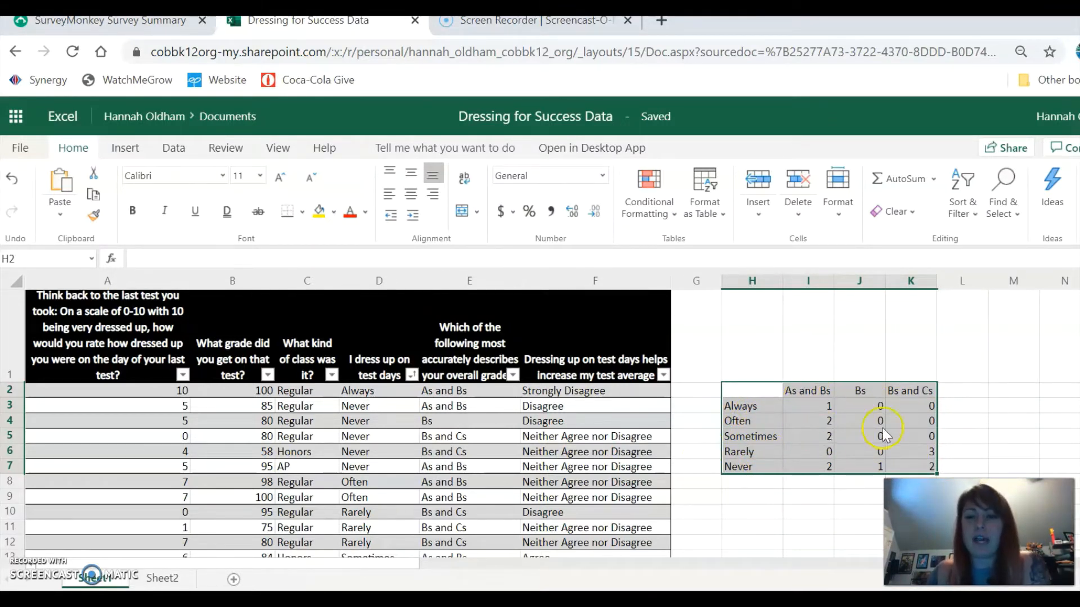
left_click(124, 148)
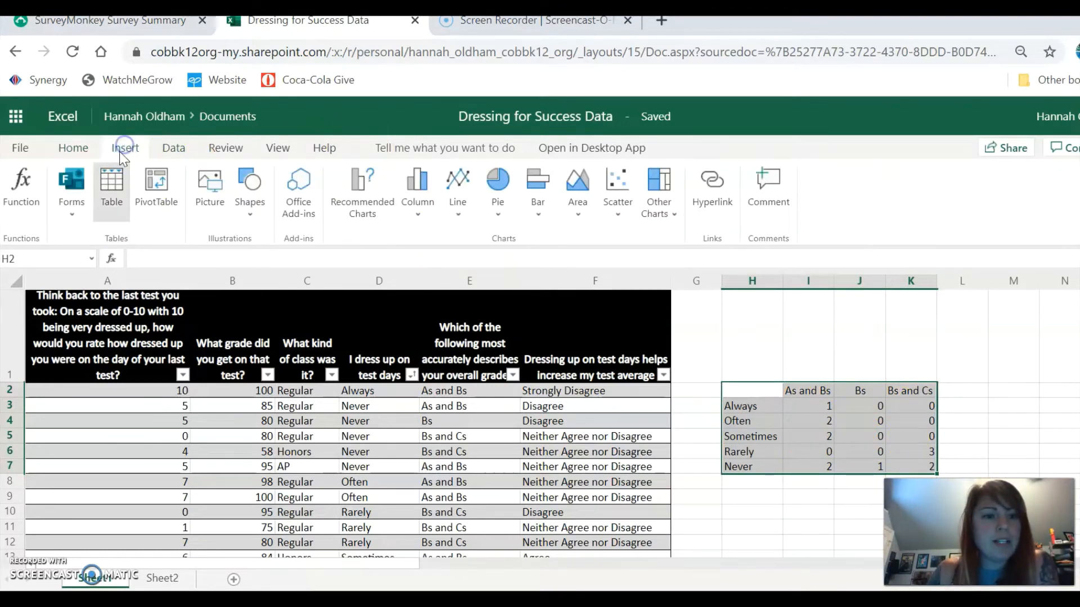
left_click(418, 215)
left_click(422, 273)
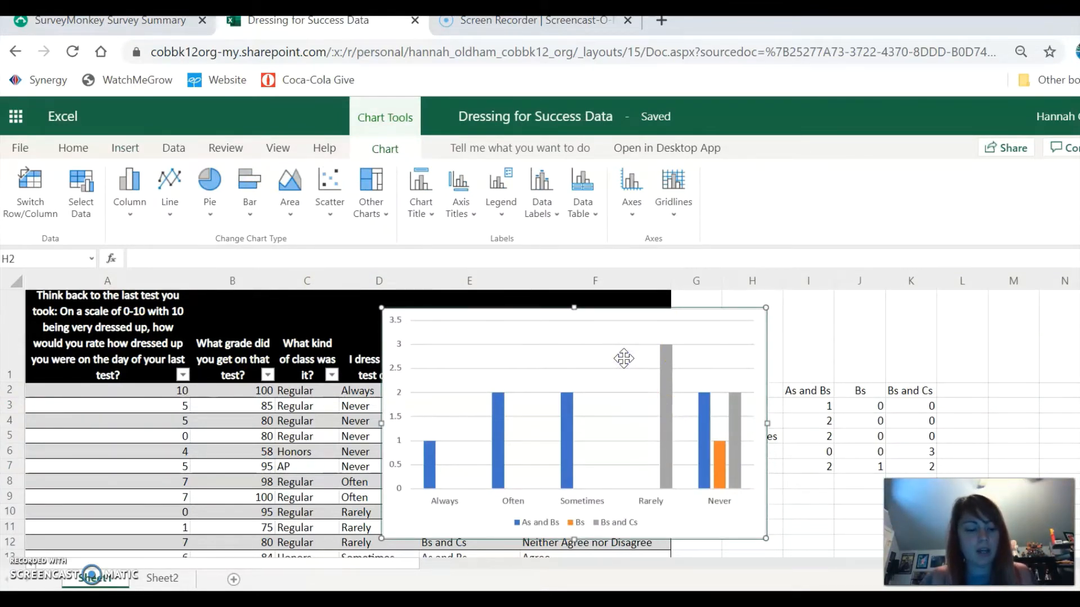
Paste the column chart onto Sheet2 and arrange it side by side with the scatter chart.
left_click(162, 578)
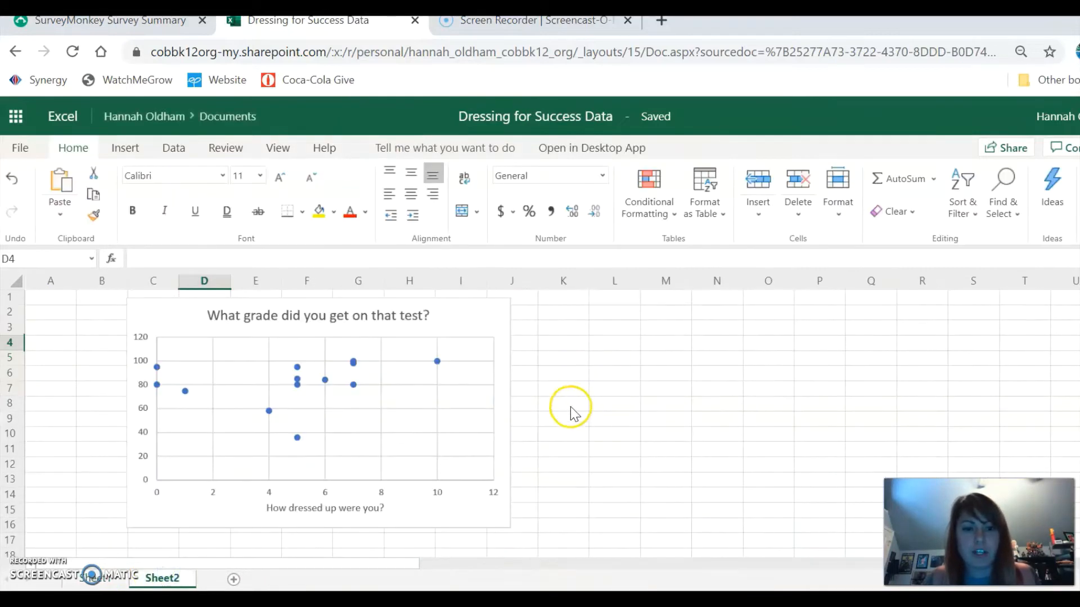
left_click(669, 390)
key("ctrl+v")
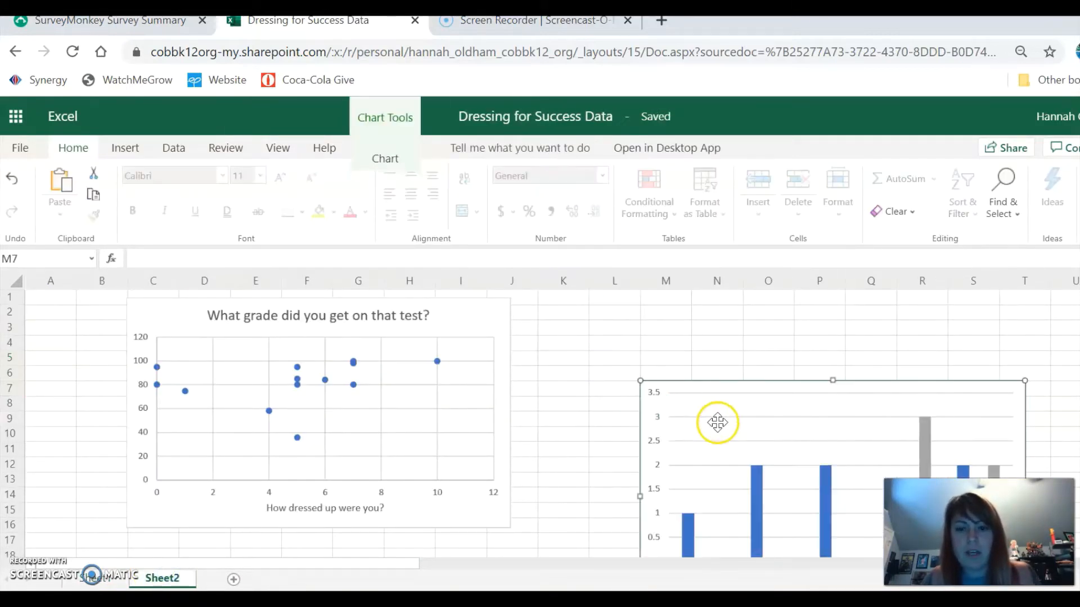
left_click_drag(710, 397, 667, 326)
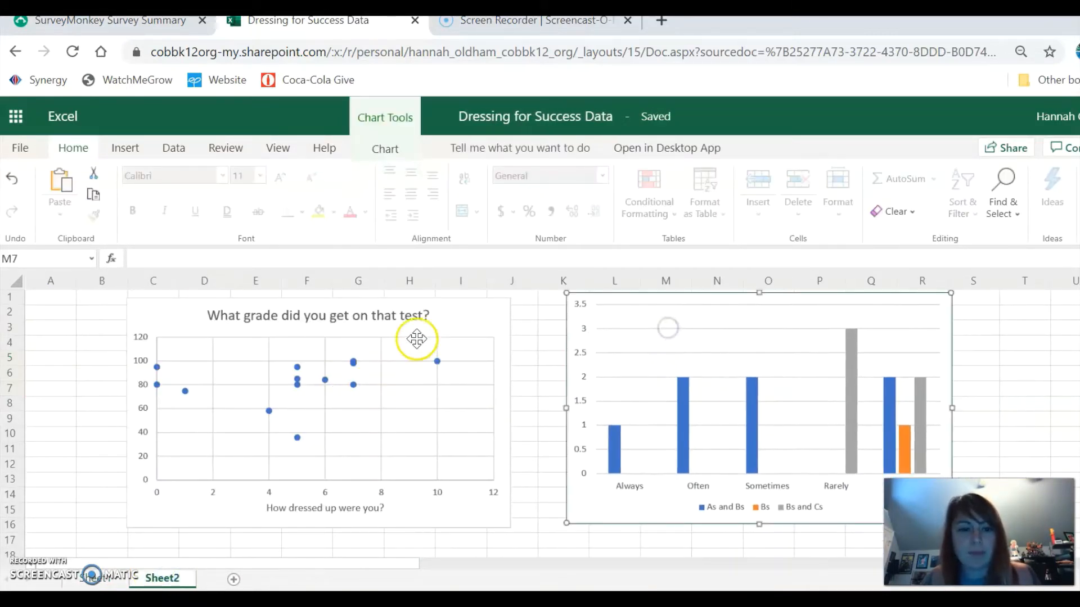
left_click_drag(414, 338, 356, 336)
left_click_drag(772, 322, 658, 331)
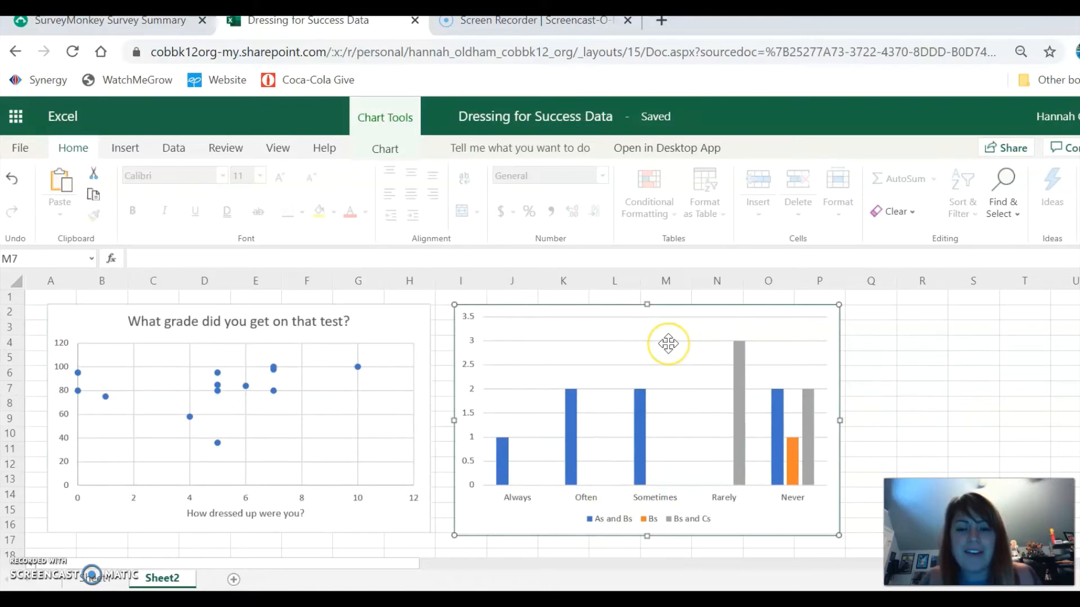
Title the column chart "Grades and how often you dress on test days".
left_click(387, 150)
left_click(426, 209)
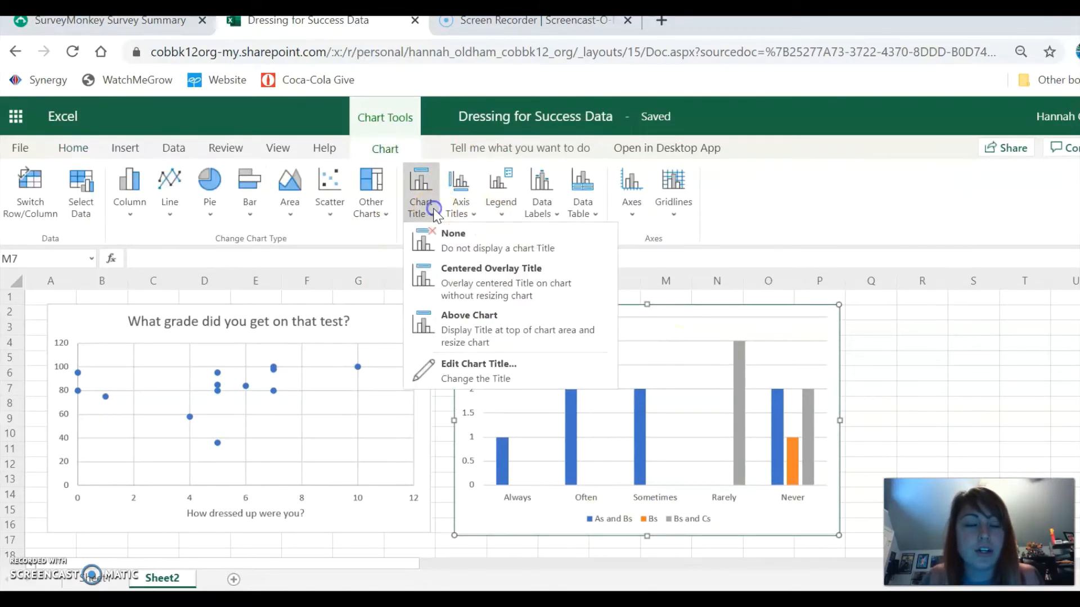
left_click(480, 370)
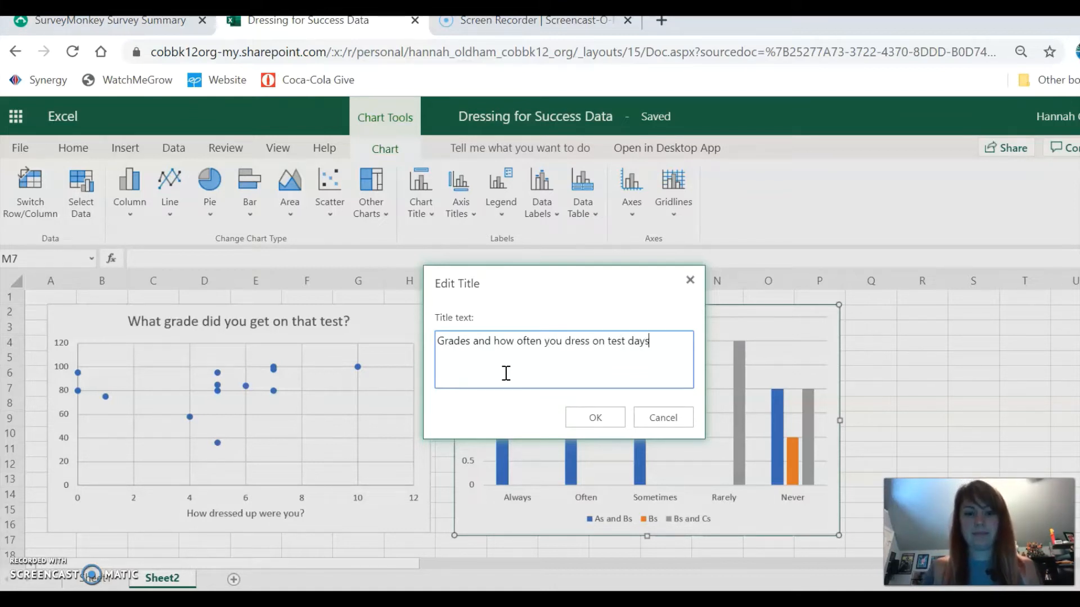
left_click(595, 417)
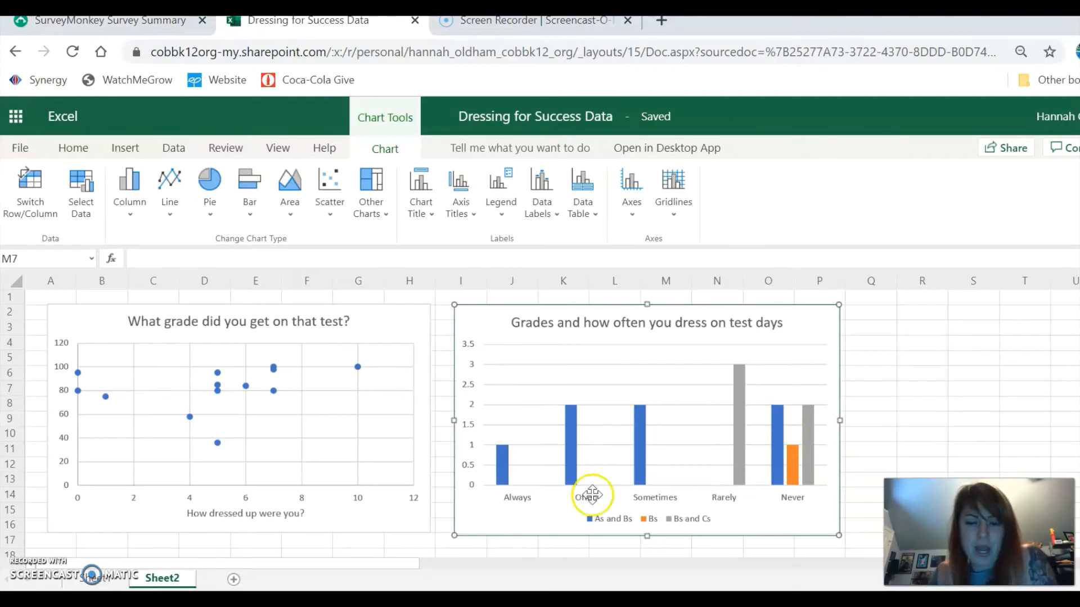
Delete the leftover column chart covering the survey data on Sheet1.
left_click(85, 579)
left_click(475, 337)
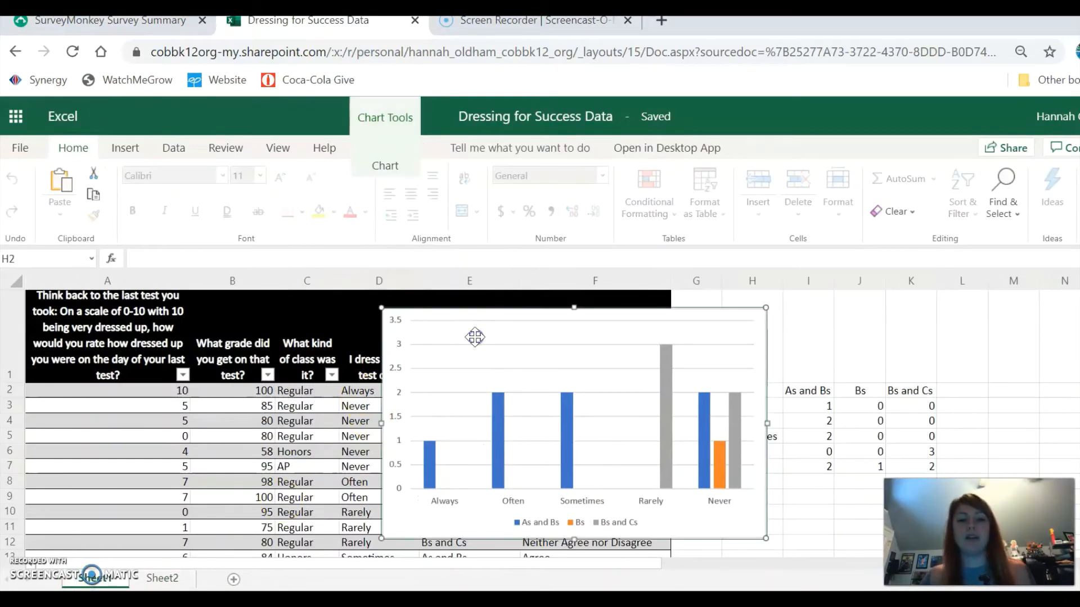
key("Delete")
scroll(562, 422, "down", 1)
left_click(712, 458)
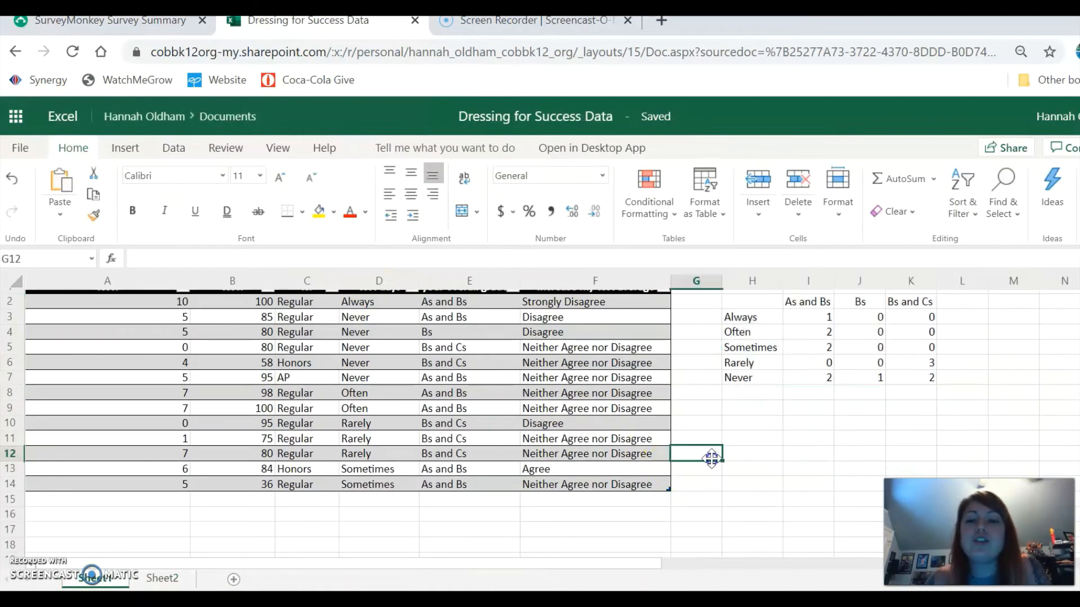
Enter the labels Strongly disagree, disagree and agree in H9 to H11, below the existing summary table.
left_click(749, 412)
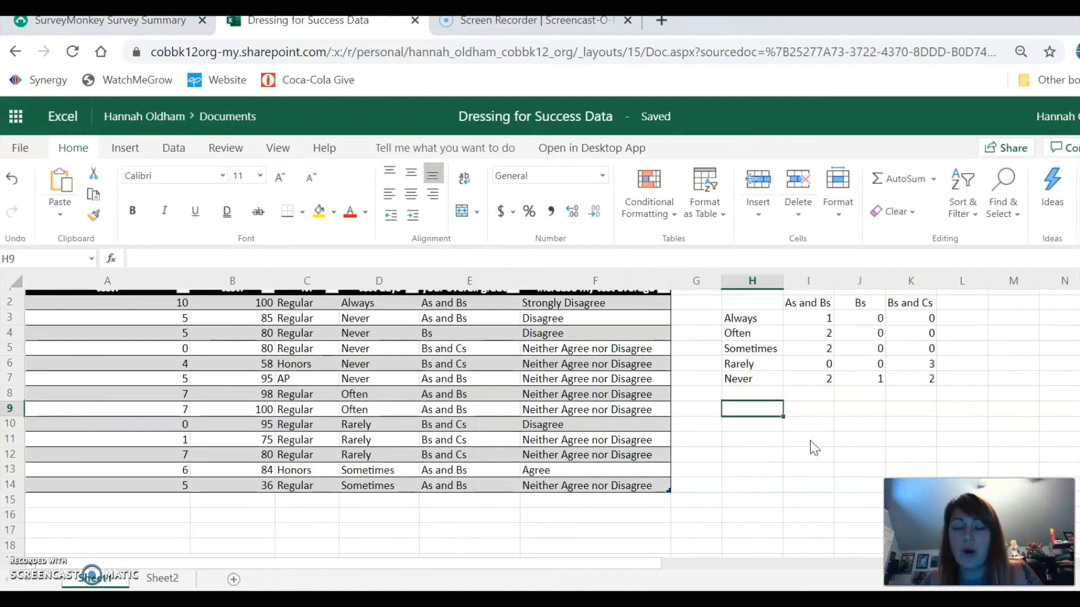
scroll(815, 448, "up", 1)
scroll(813, 448, "down", 1)
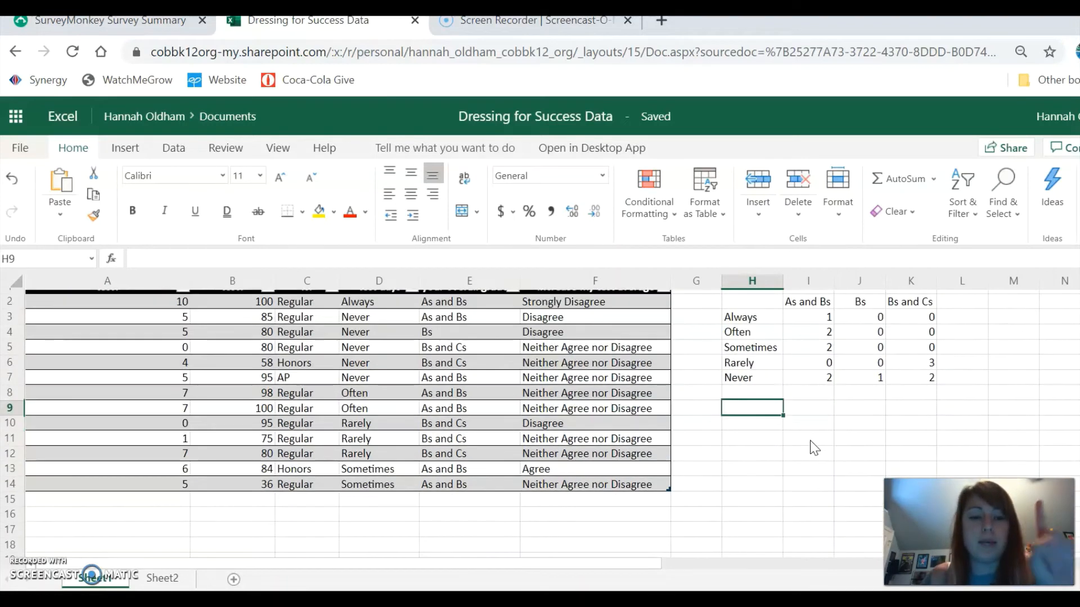
scroll(813, 448, "up", 1)
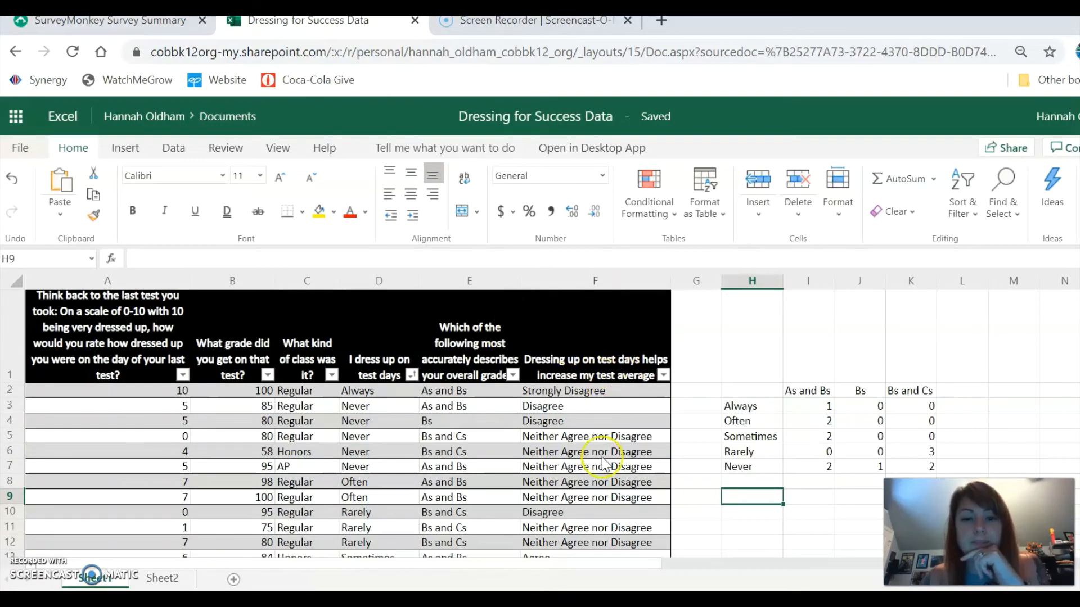
scroll(764, 483, "down", 1)
type("Strong")
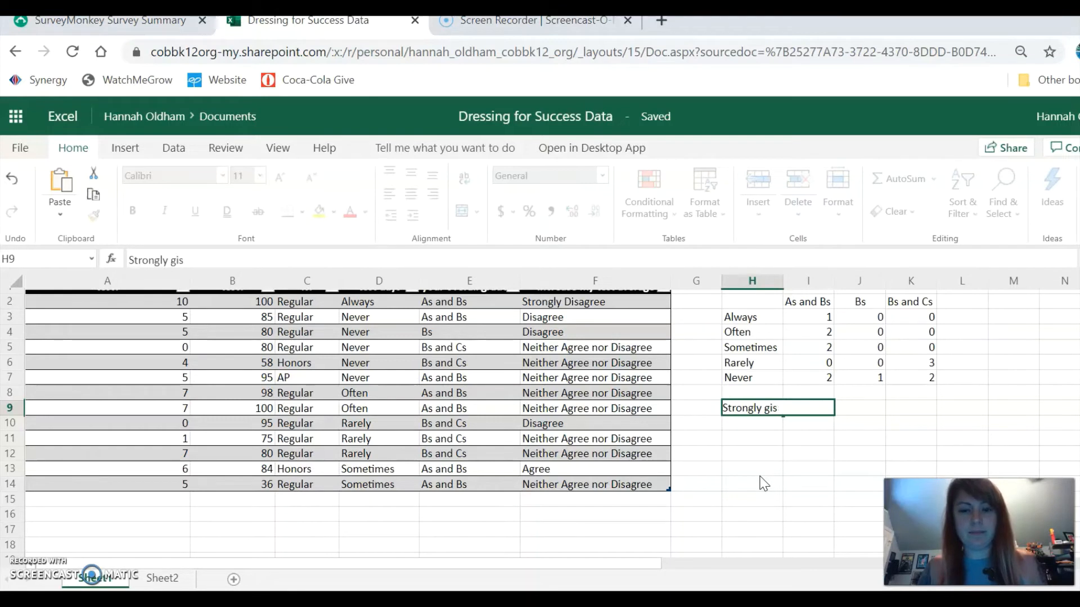
type("ly disagree")
key("Return")
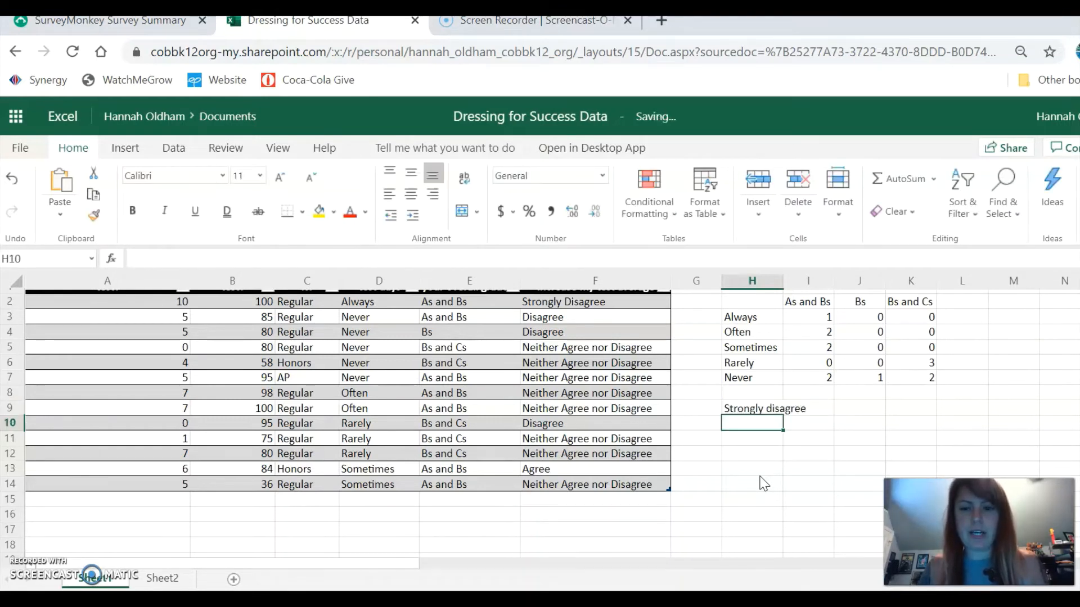
type("disagree")
key("Return")
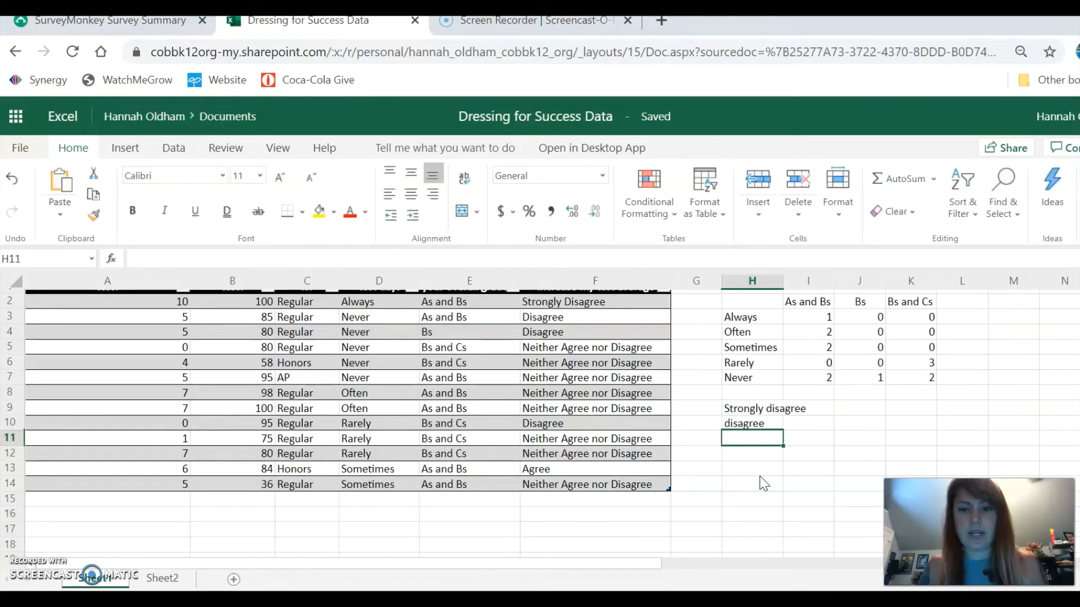
type("agree")
key("Return")
Enter neither as the fourth response label in H12.
type("strongy")
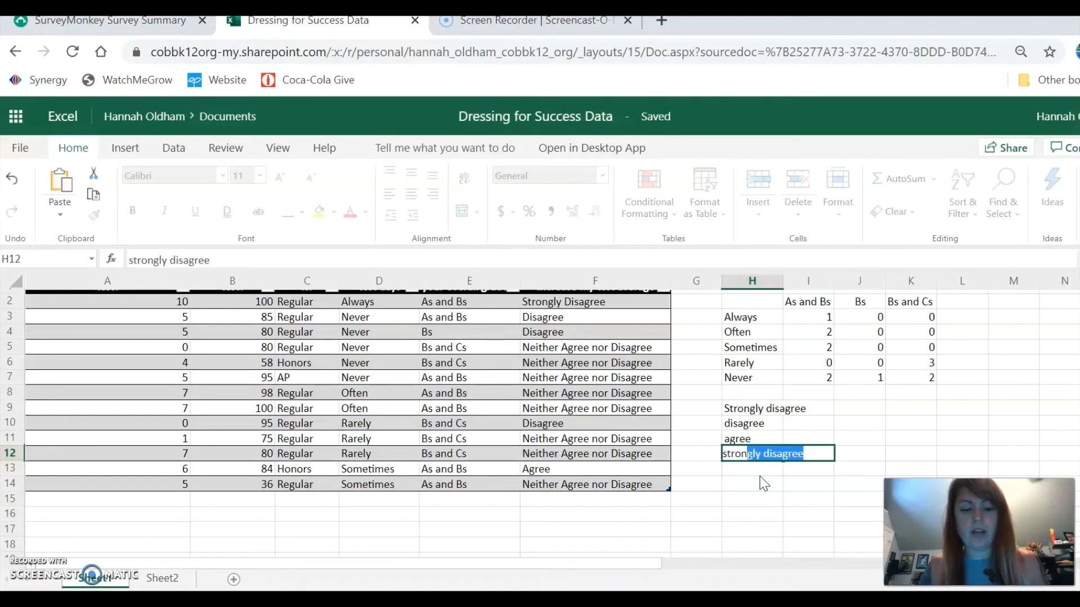
type("l")
key("BackSpace")
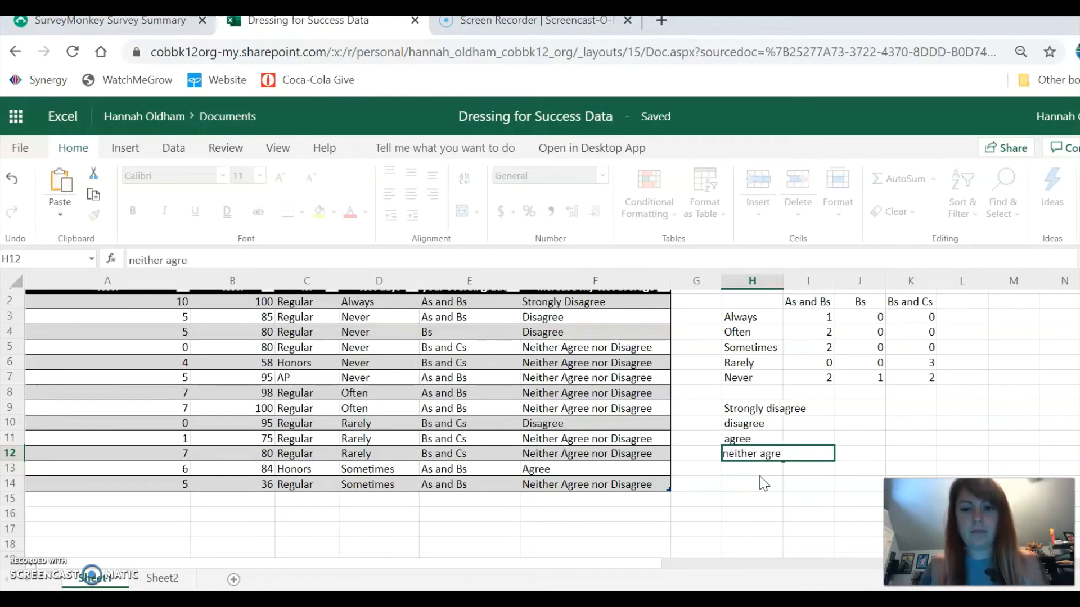
key("BackSpace")
key("BackSpace")
key("BackSpace")
key("Return")
Add agree as a fifth label in H13 and discard the label started in H14.
type("agree")
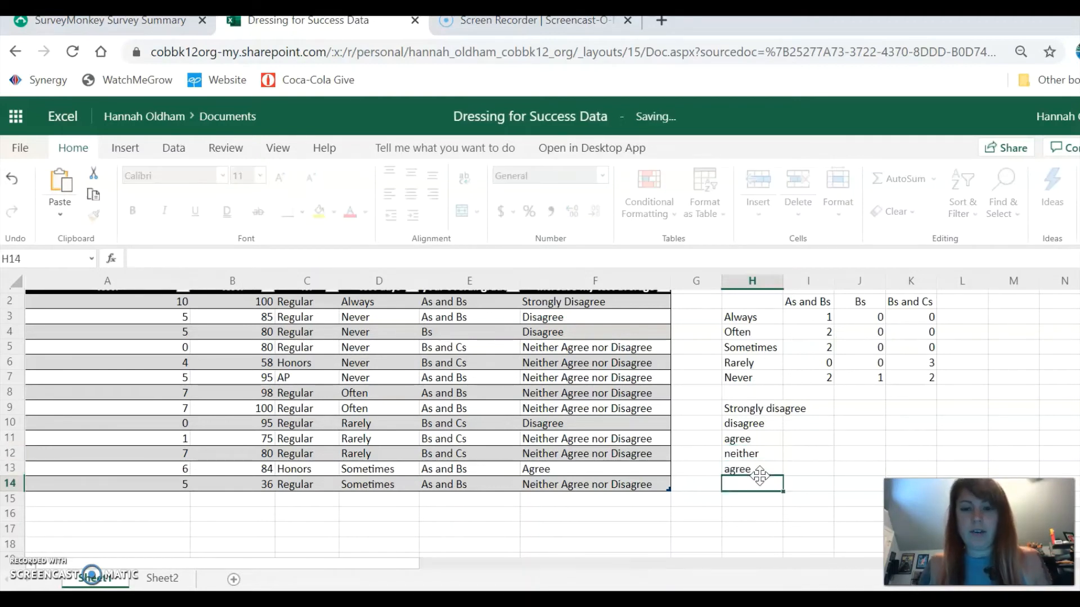
key("Return")
type("strongly")
key("BackSpace")
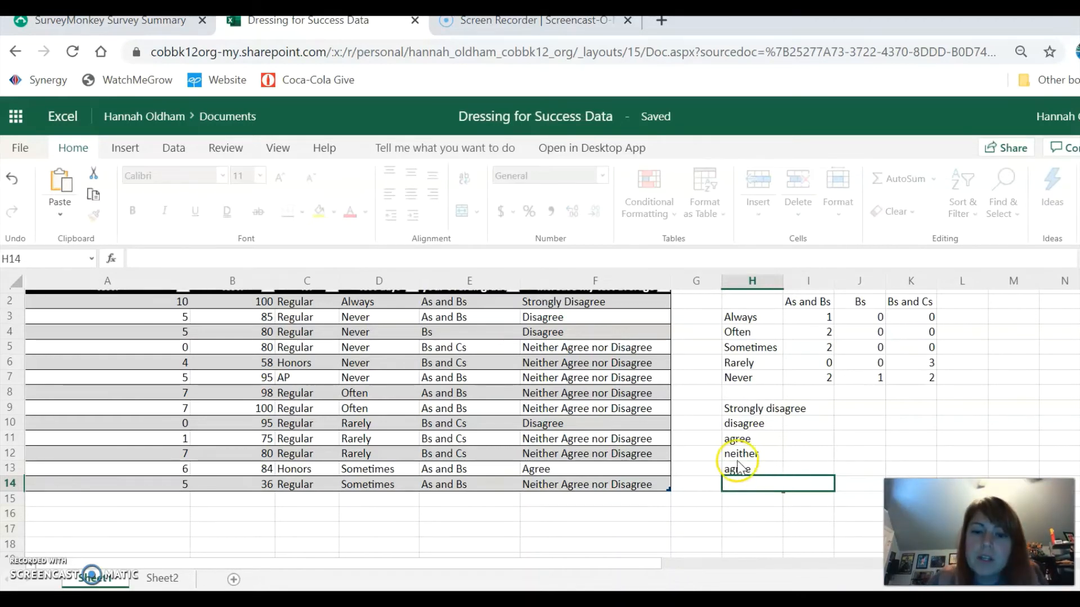
Sort the survey table ascending by "Dressing up on test days helps increase my test average", showing just your own sorting, and dismiss the sheet view guide.
left_click(687, 422)
scroll(715, 385, "up", 2)
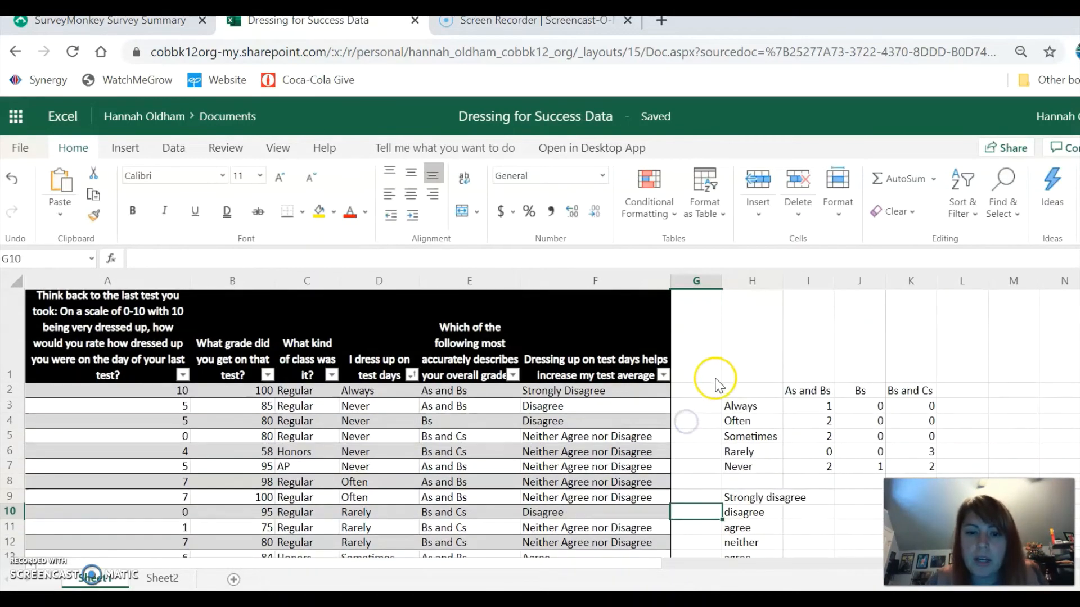
left_click(663, 375)
left_click(687, 394)
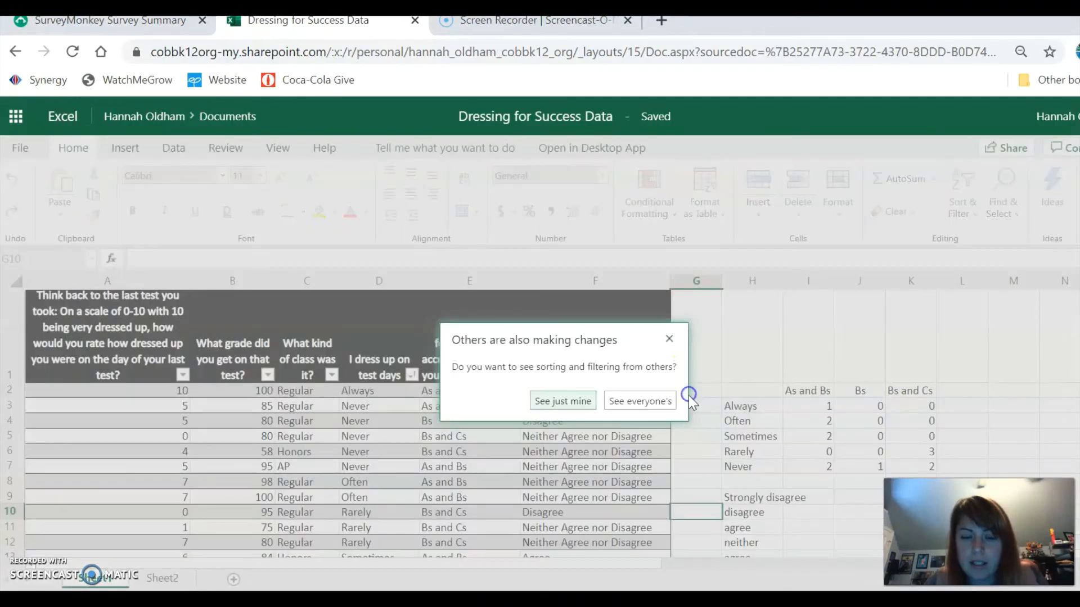
left_click(563, 401)
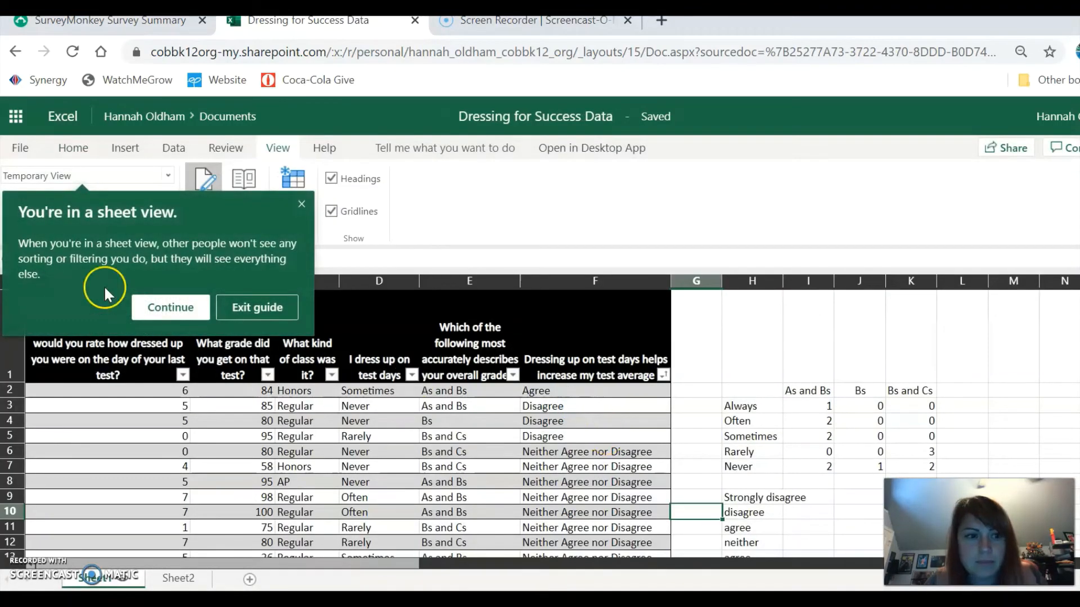
left_click(301, 204)
Count the Strongly Disagree responses in column F and enter 1 in I9.
left_click(734, 467)
scroll(733, 470, "down", 2)
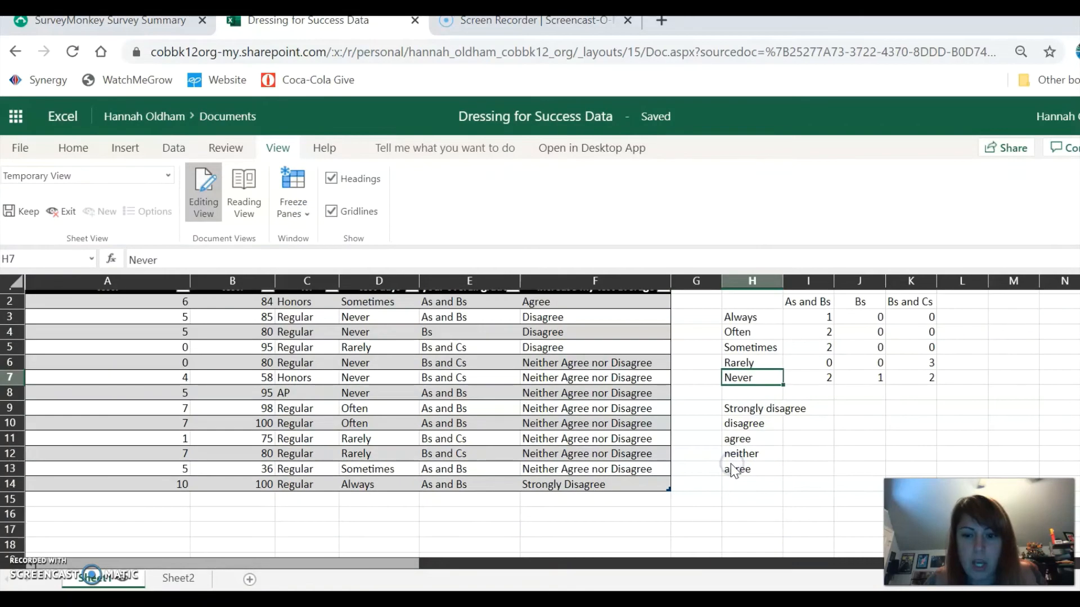
scroll(733, 470, "up", 2)
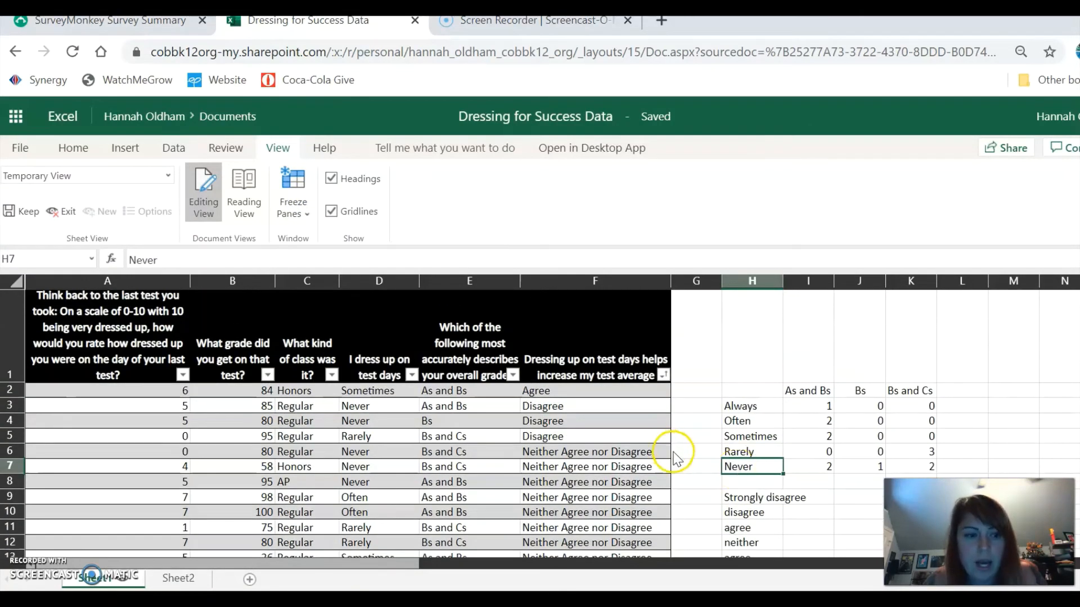
scroll(612, 470, "down", 2)
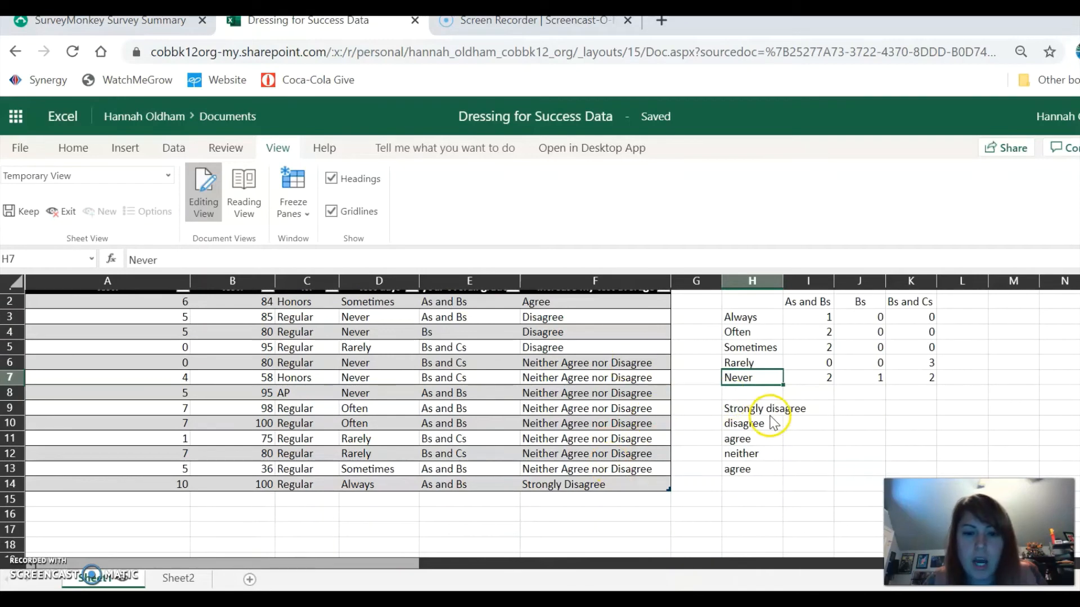
left_click(831, 407)
scroll(682, 433, "up", 2)
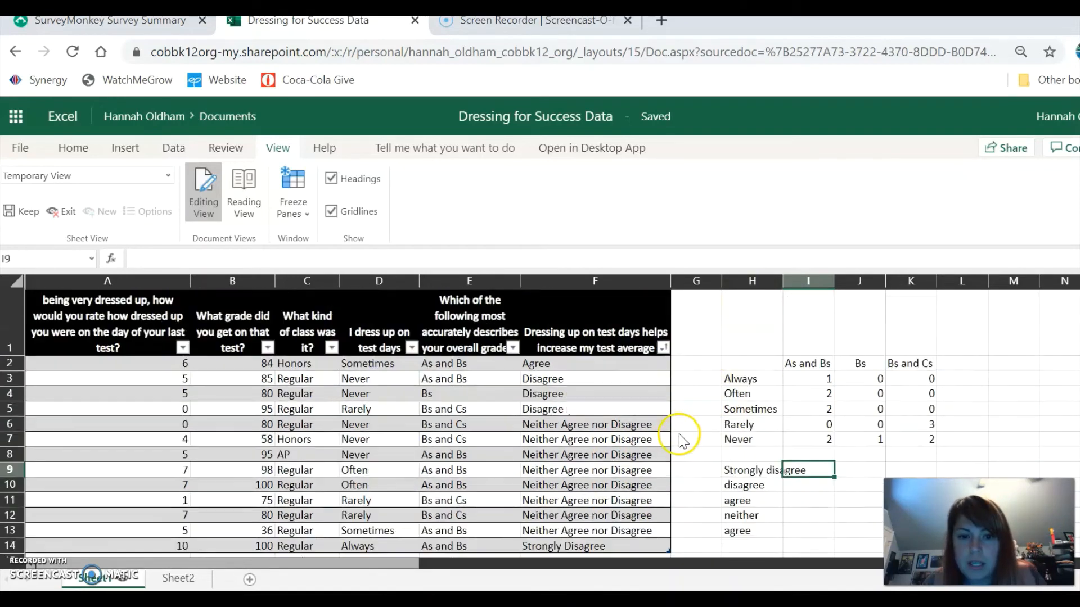
scroll(686, 497, "down", 2)
type("1")
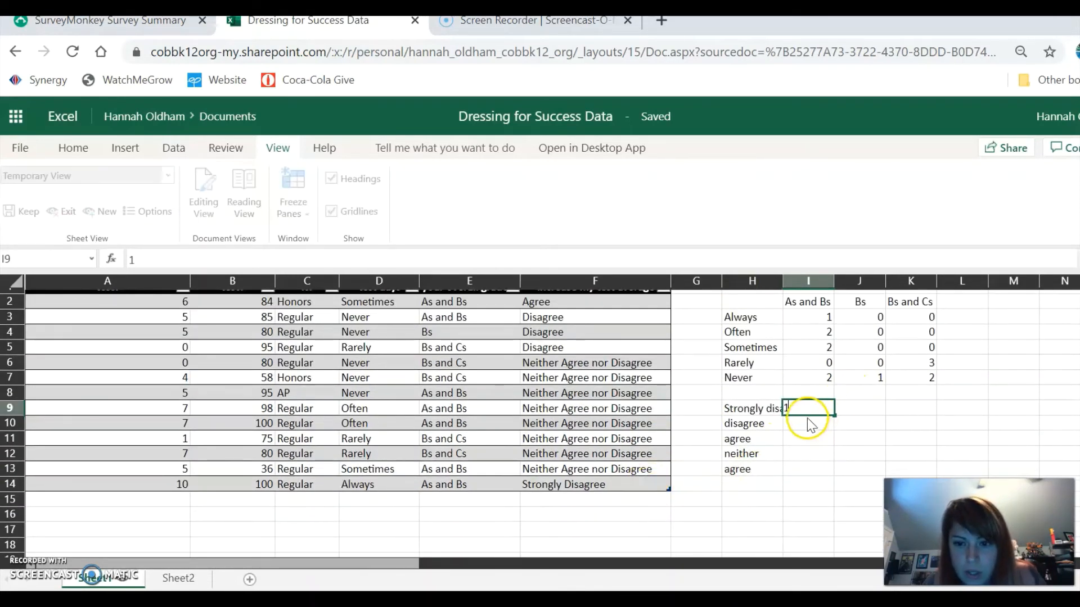
key("Return")
Count the Disagree and Agree responses, entering 3 in I10 and 1 in I11.
scroll(621, 482, "up", 2)
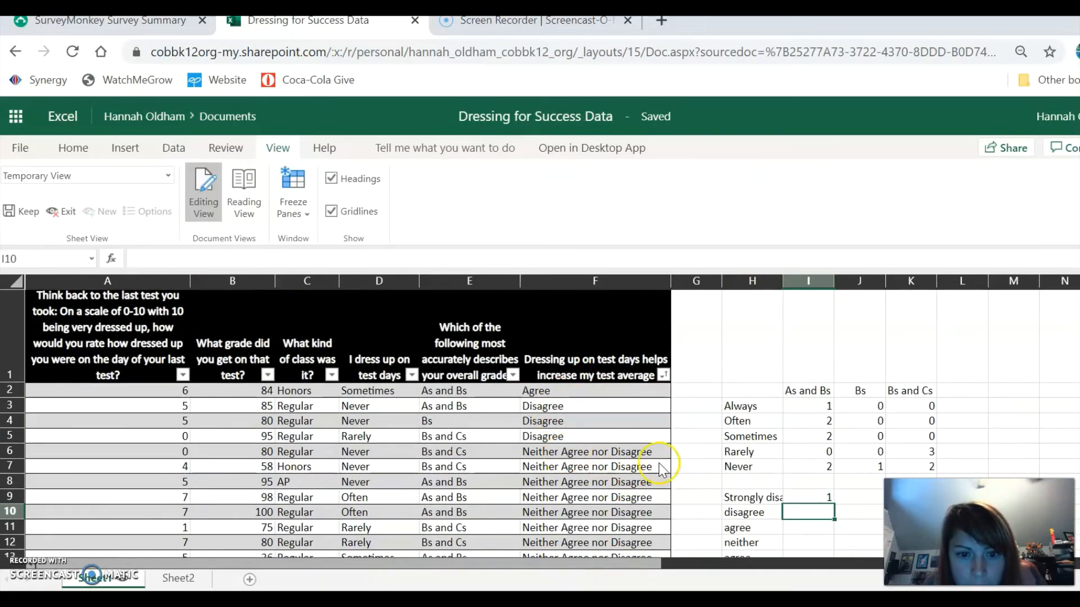
type("3")
scroll(810, 506, "down", 2)
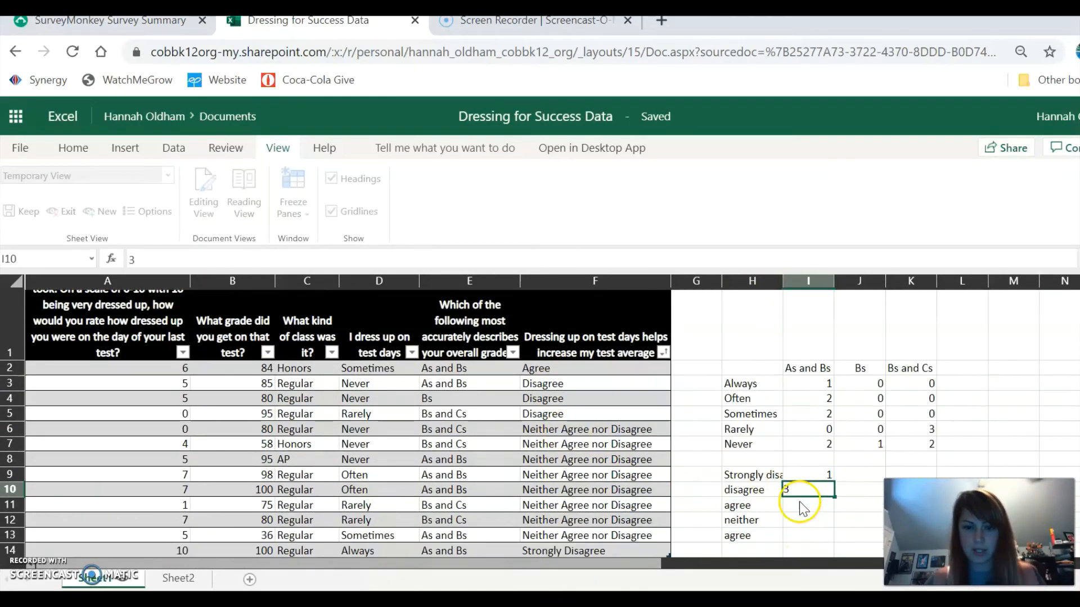
key("Return")
scroll(576, 407, "up", 2)
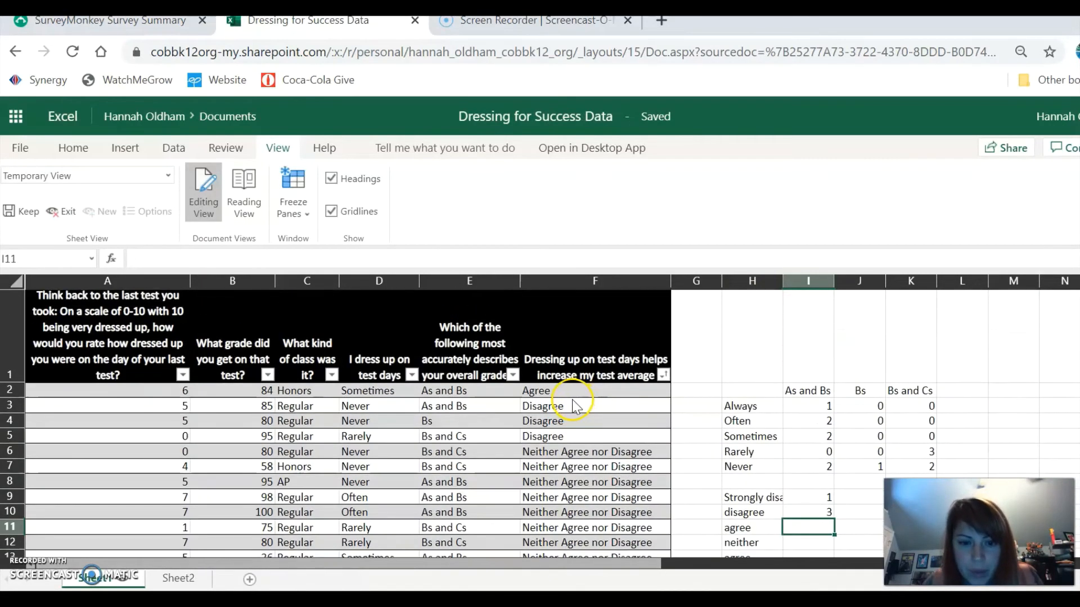
type("1")
scroll(680, 456, "down", 2)
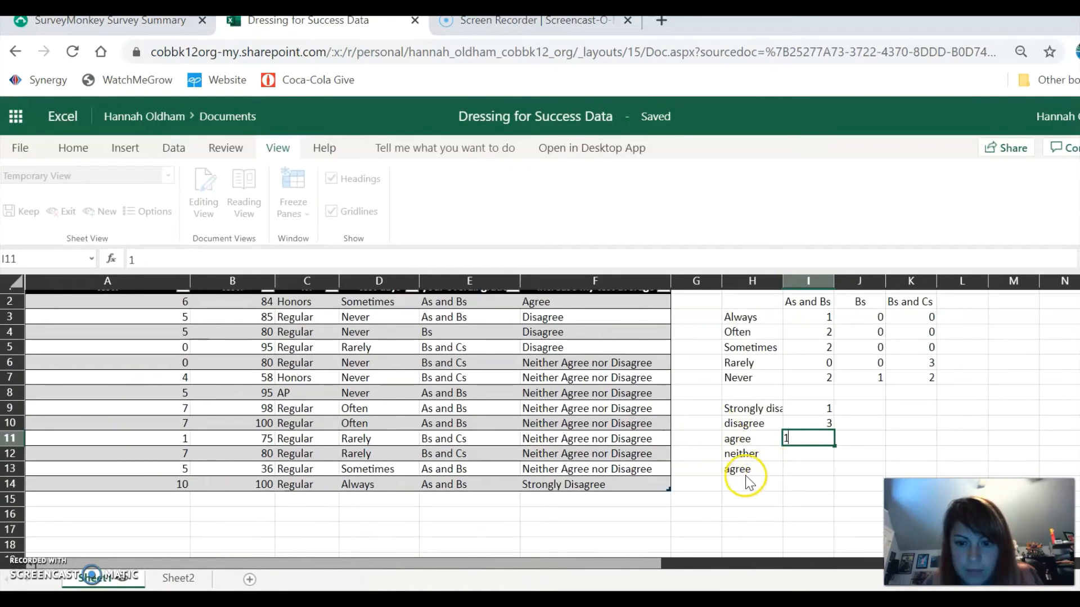
Delete the duplicate agree label in H13 and enter 8 for neither in I12.
left_click(740, 472)
key("Delete")
key("Up")
key("Right")
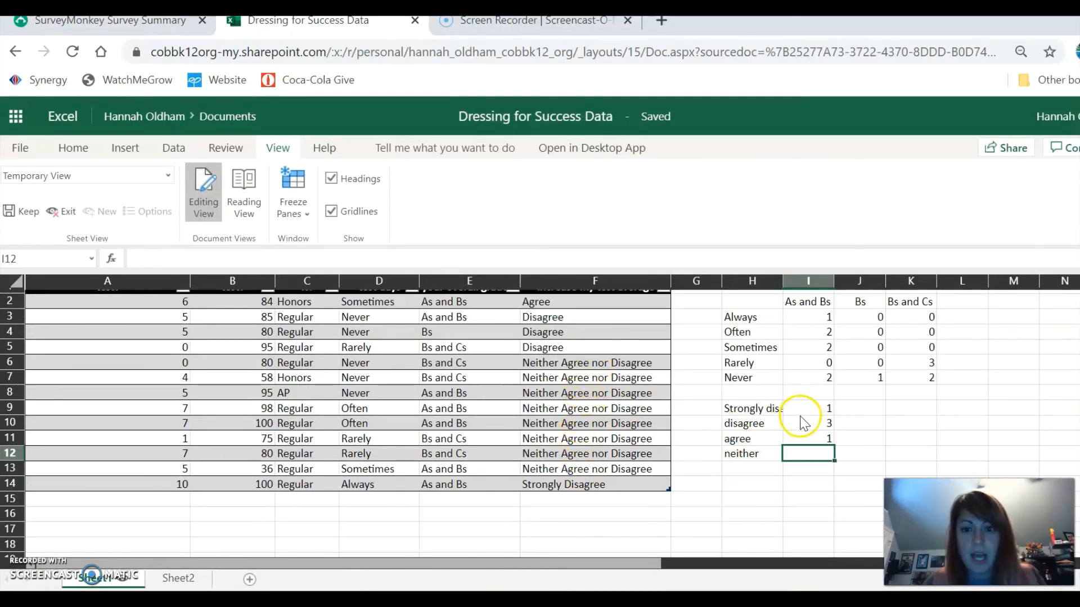
type("8")
left_click(816, 500)
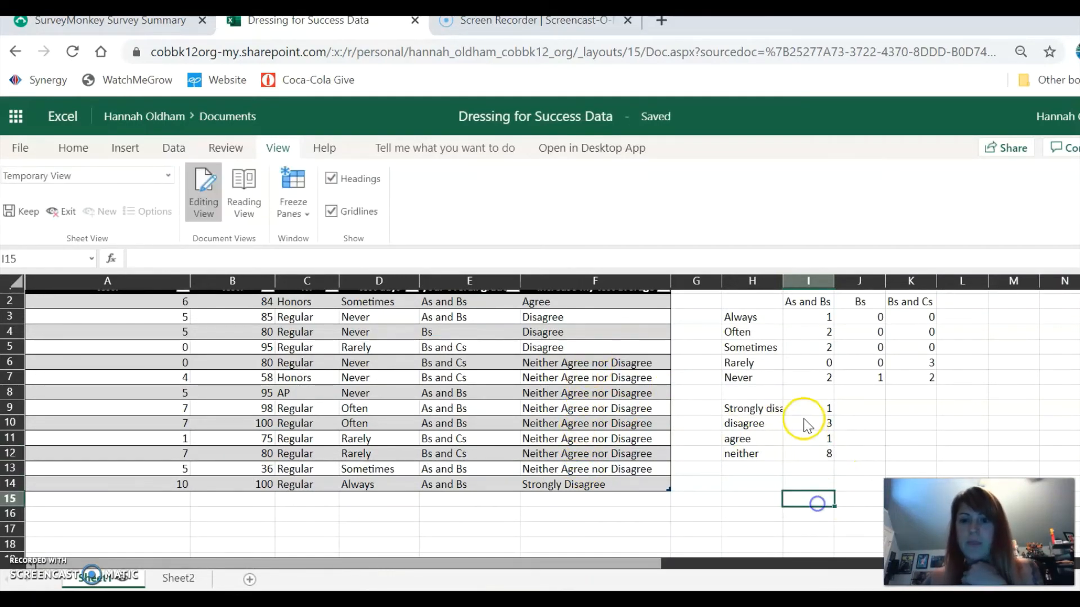
Insert a 2-D pie chart from the response counts in H9 to I12.
left_click_drag(736, 409, 810, 454)
left_click(134, 148)
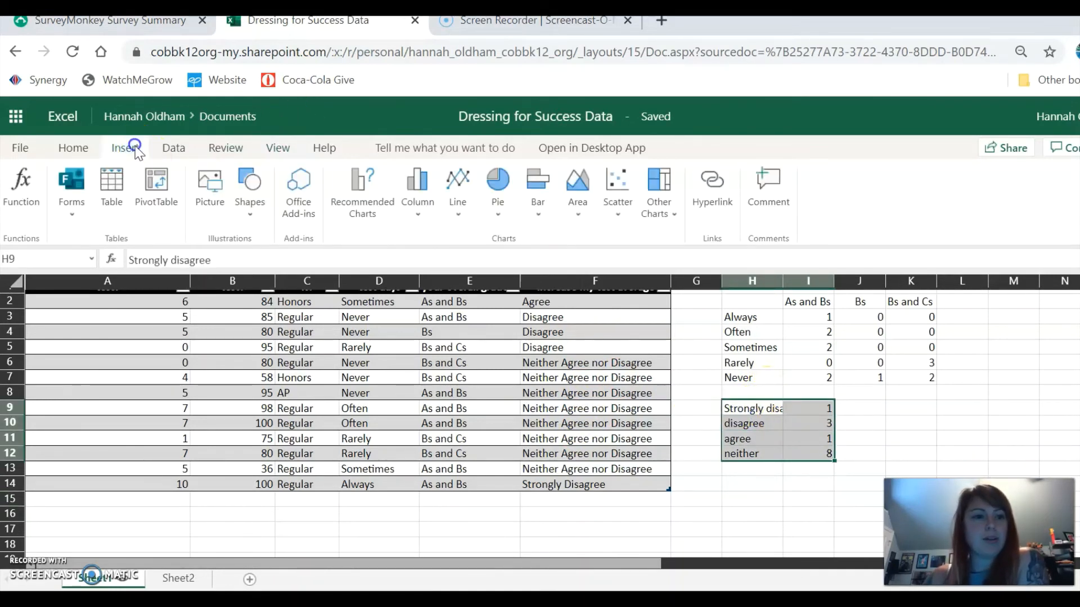
left_click(497, 185)
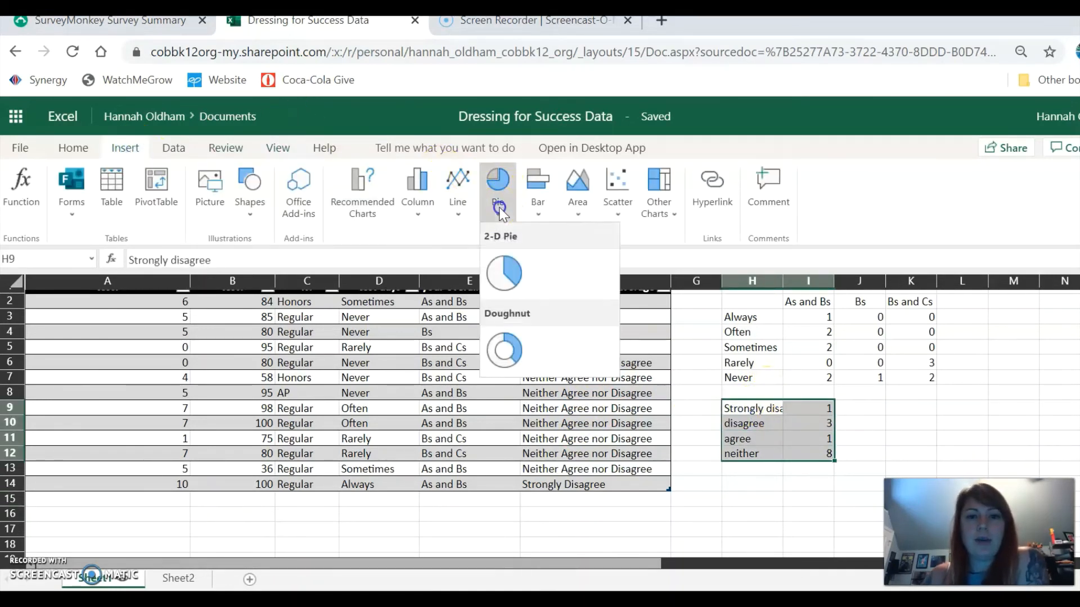
left_click(509, 288)
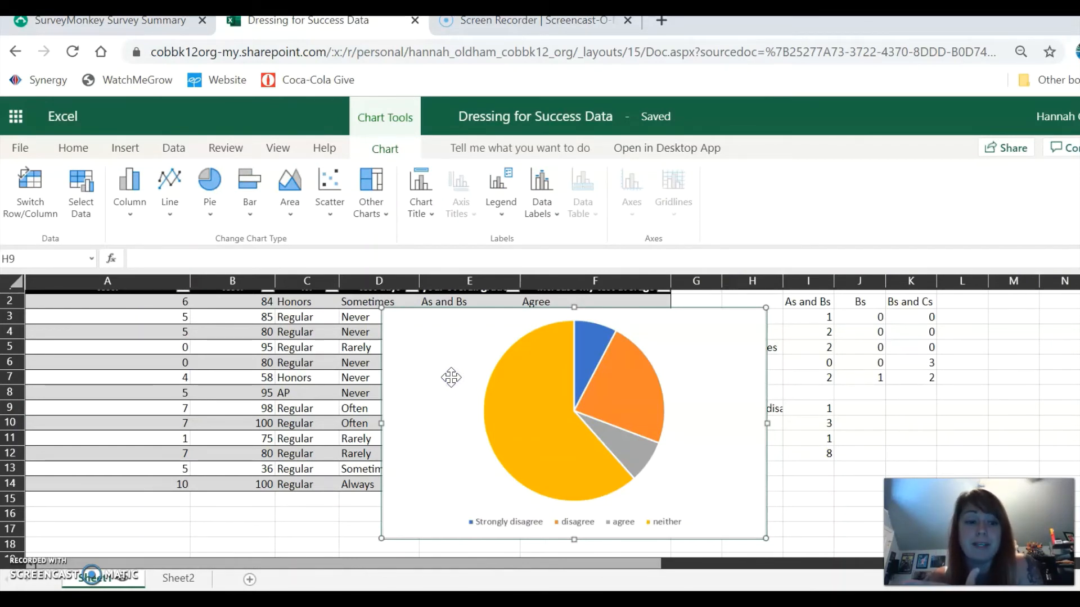
Open the workbook in the desktop version of Excel and copy the pie chart from Sheet1.
left_click(673, 145)
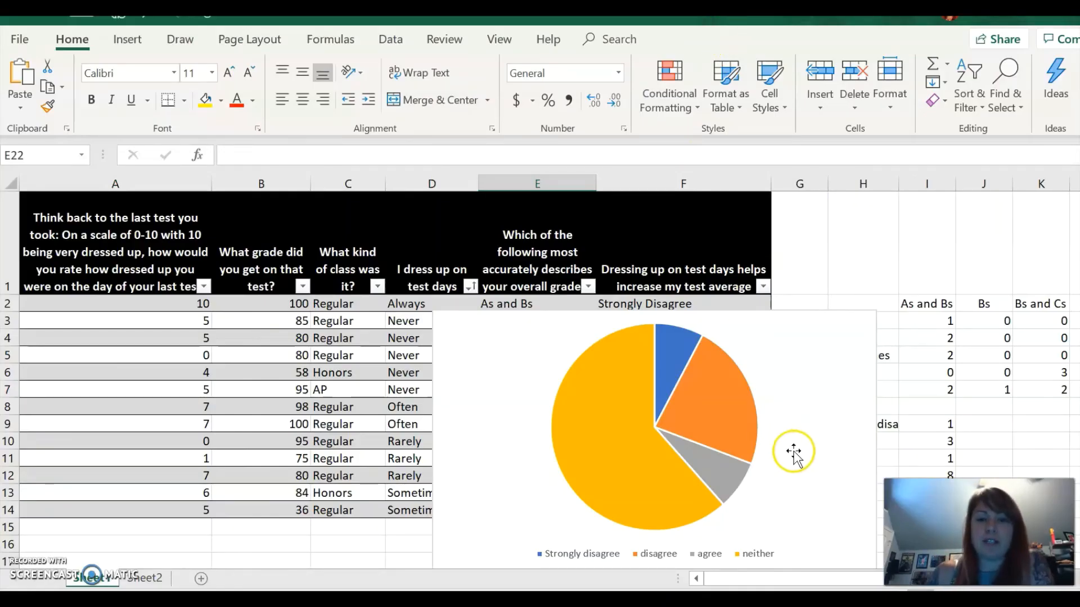
left_click(793, 452)
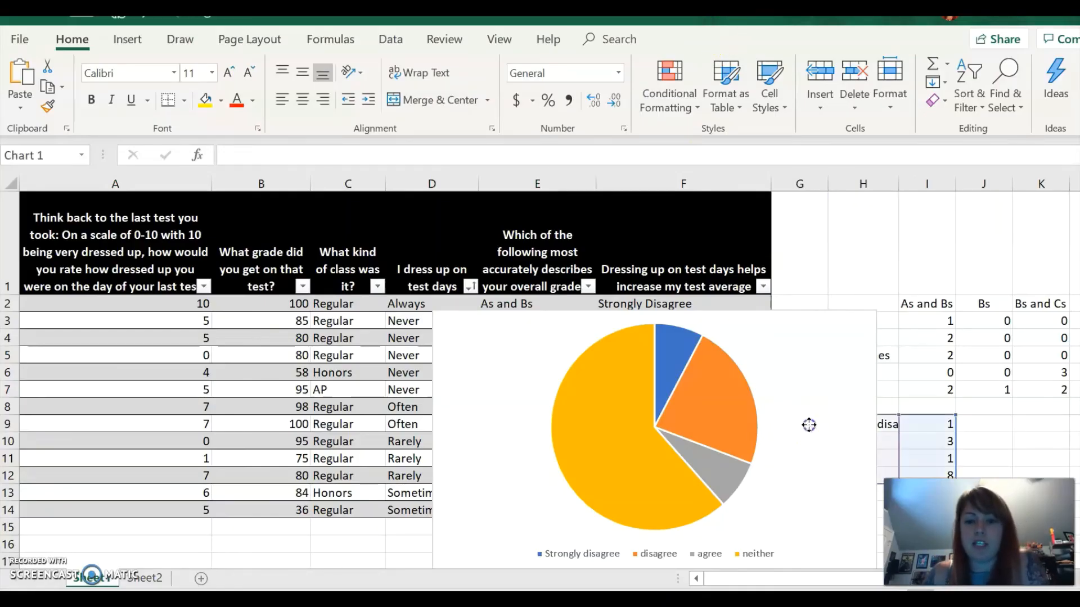
key("ctrl+c")
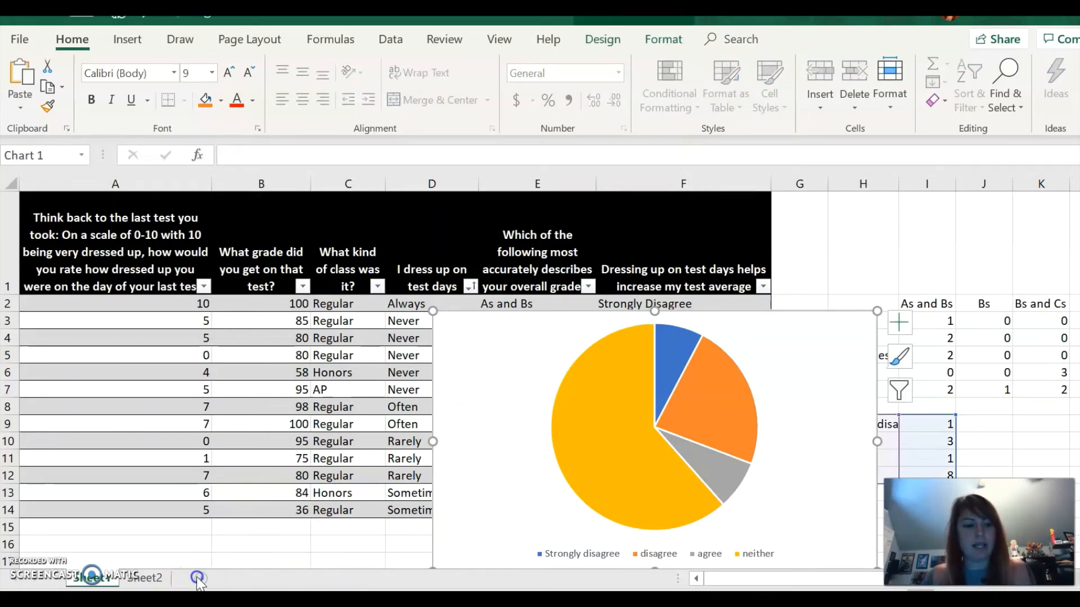
Paste the copied pie chart into a new sheet and position it over about columns D to K, starting in row 3.
left_click(200, 579)
left_click(337, 371)
key("ctrl+v")
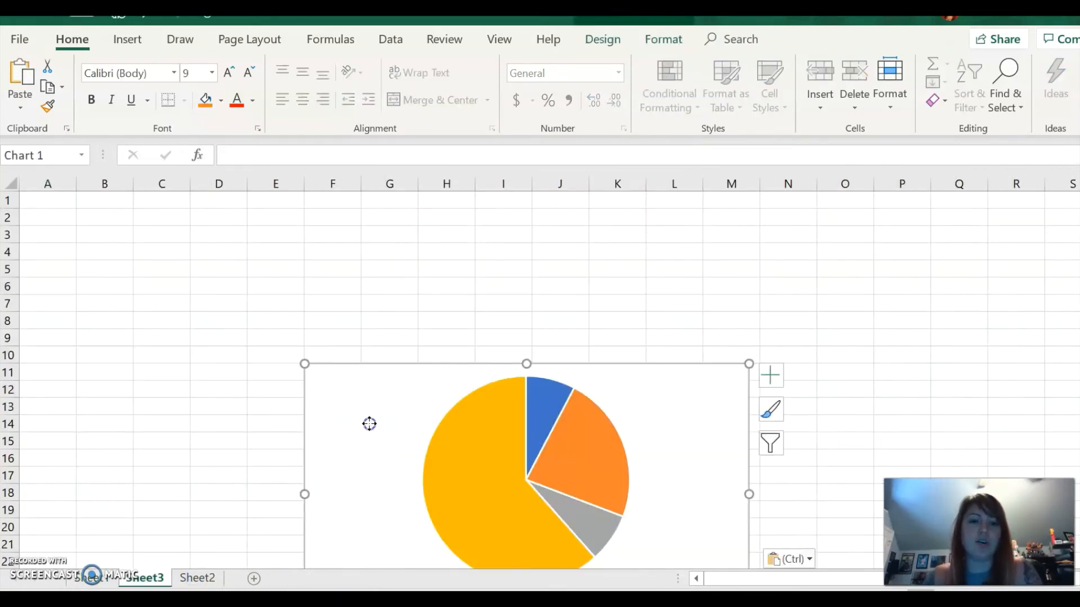
left_click_drag(369, 424, 248, 288)
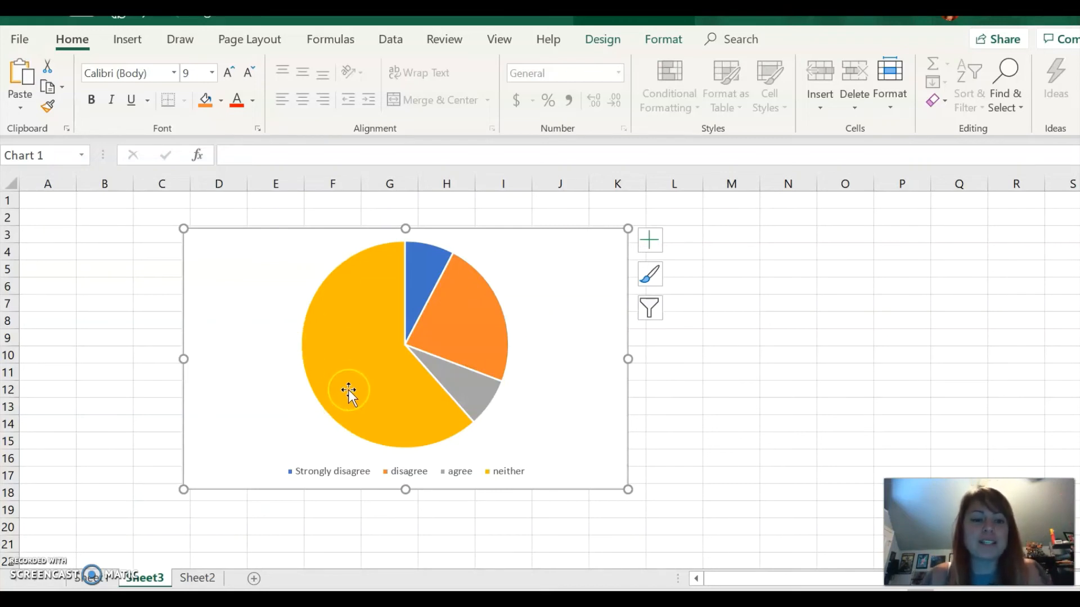
Apply the chart style with a grey gradient background and dark percentage labels to the pie chart.
mouse_move(350, 312)
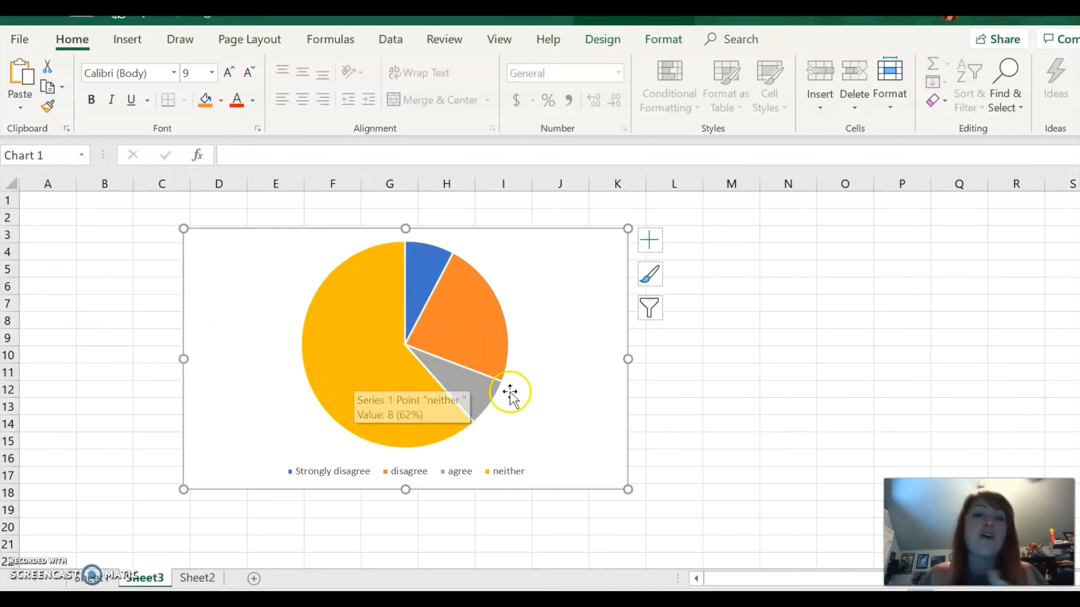
left_click(666, 39)
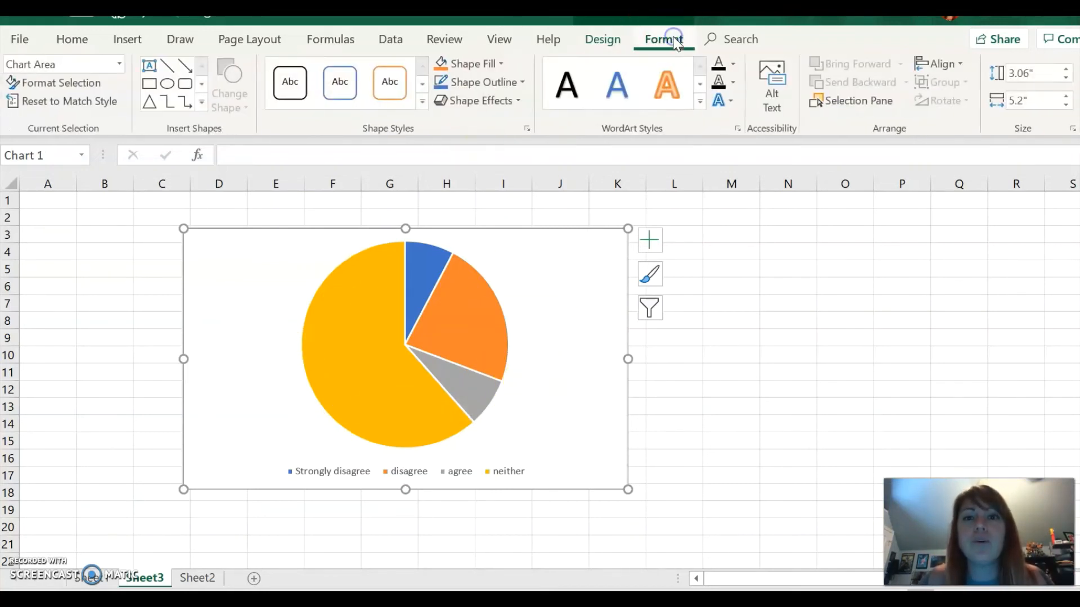
left_click(604, 39)
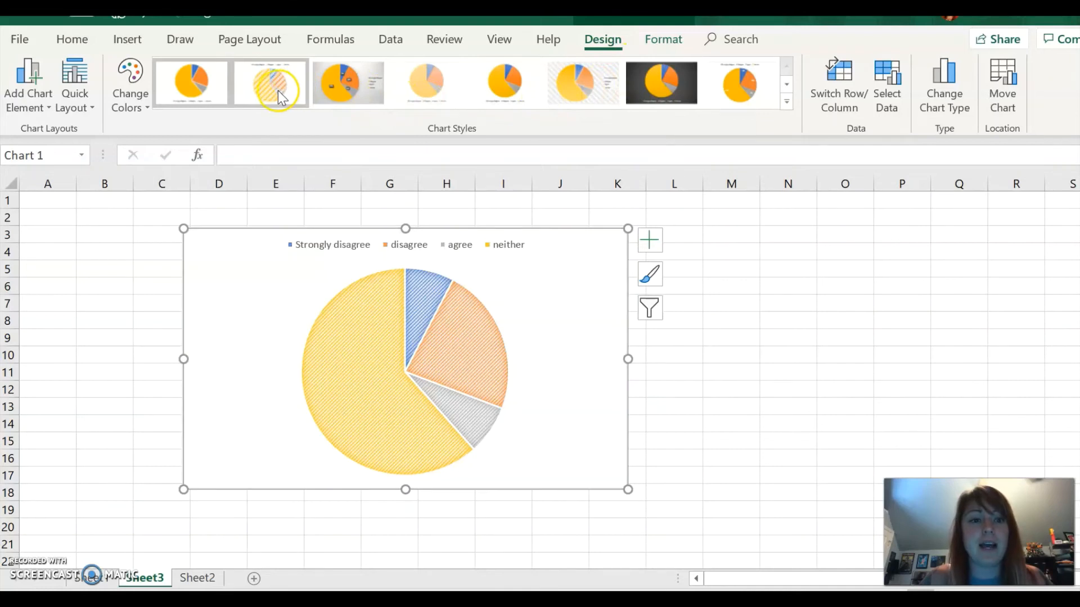
left_click(345, 87)
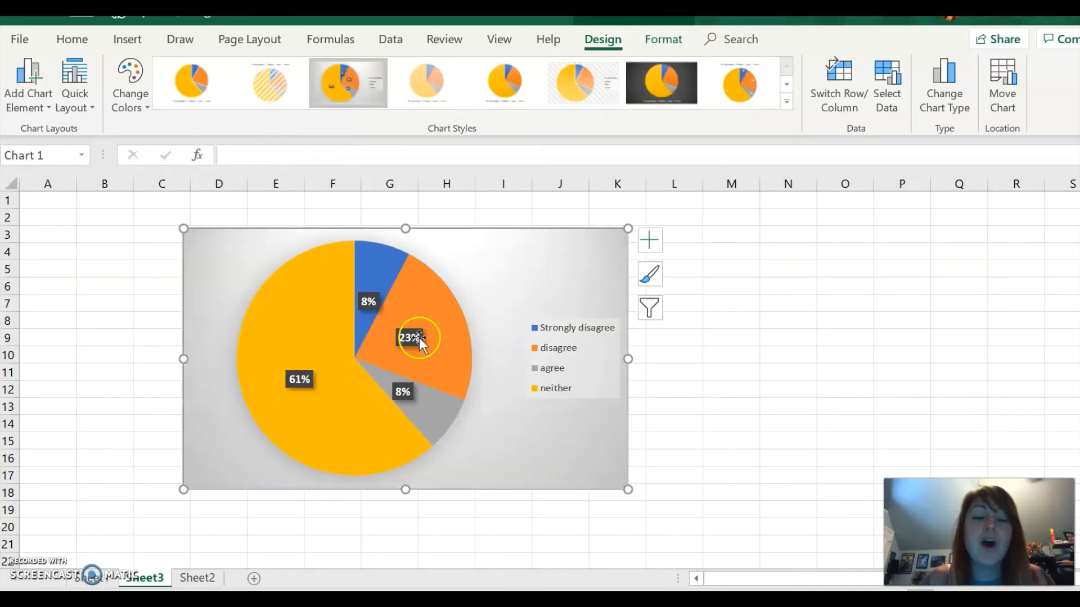
mouse_move(318, 372)
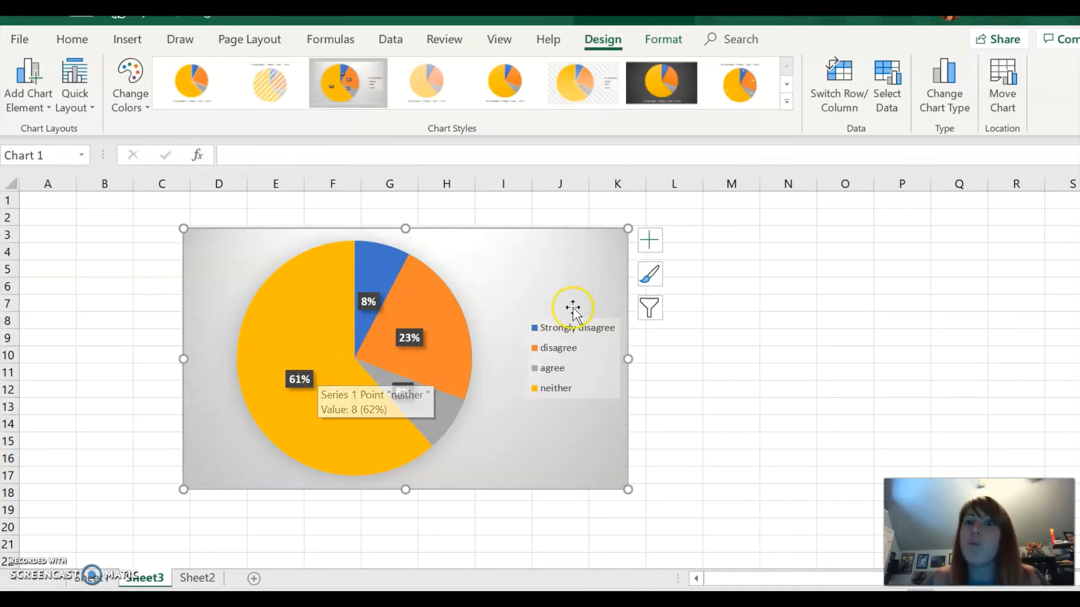
Set the pie chart's legend position to Bottom in the legend formatting options.
left_click(647, 277)
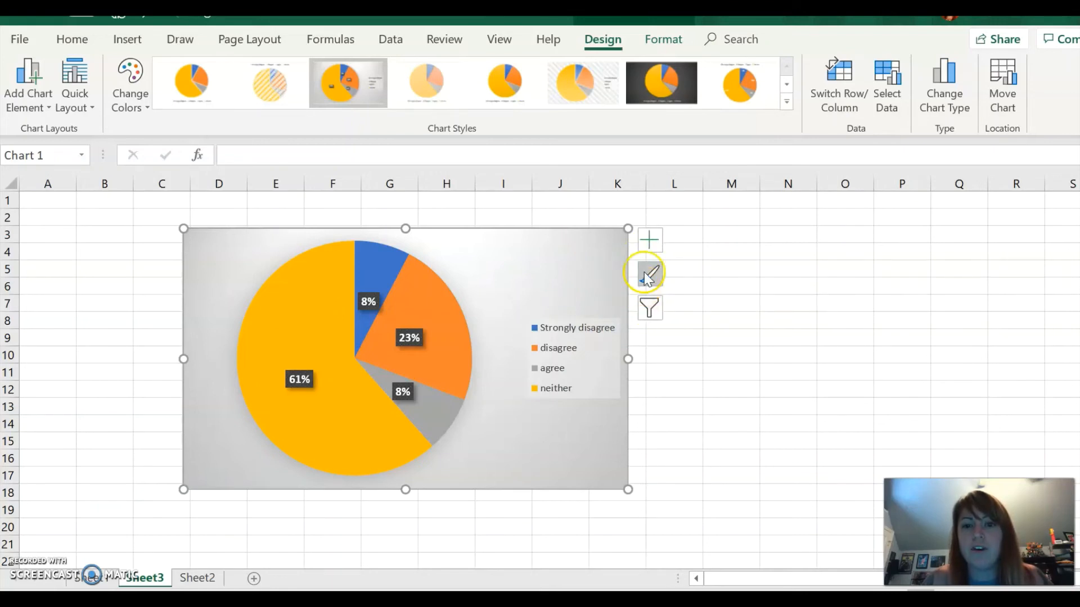
left_click(645, 254)
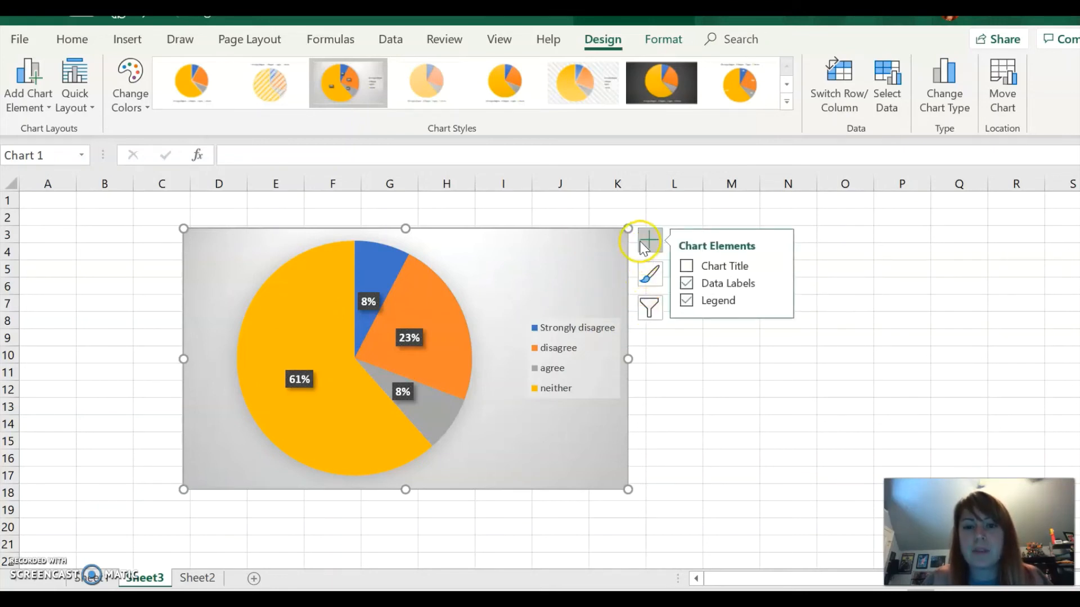
mouse_move(731, 300)
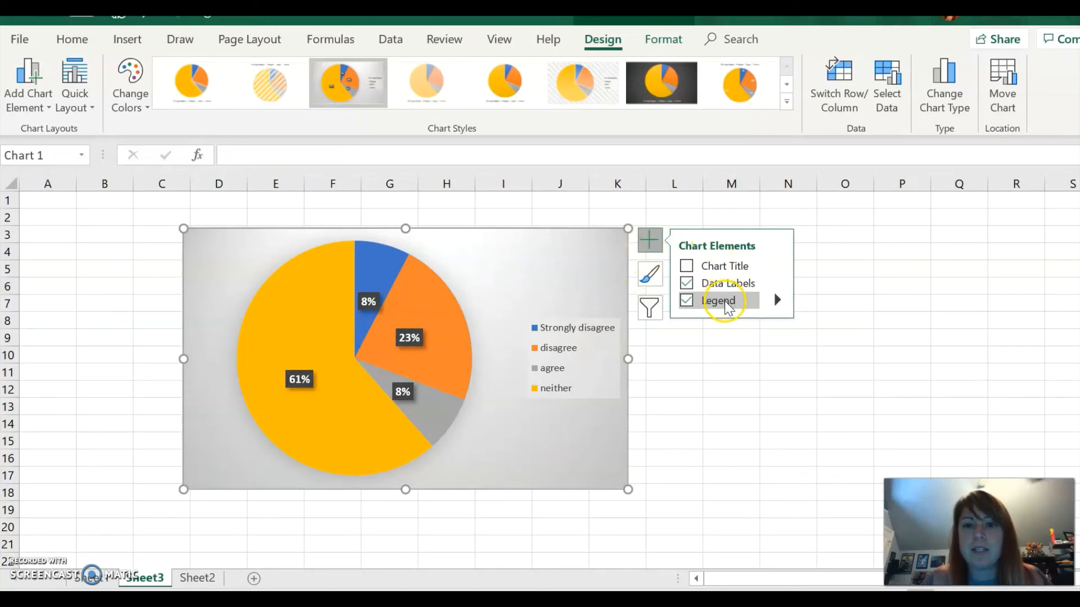
left_click(777, 282)
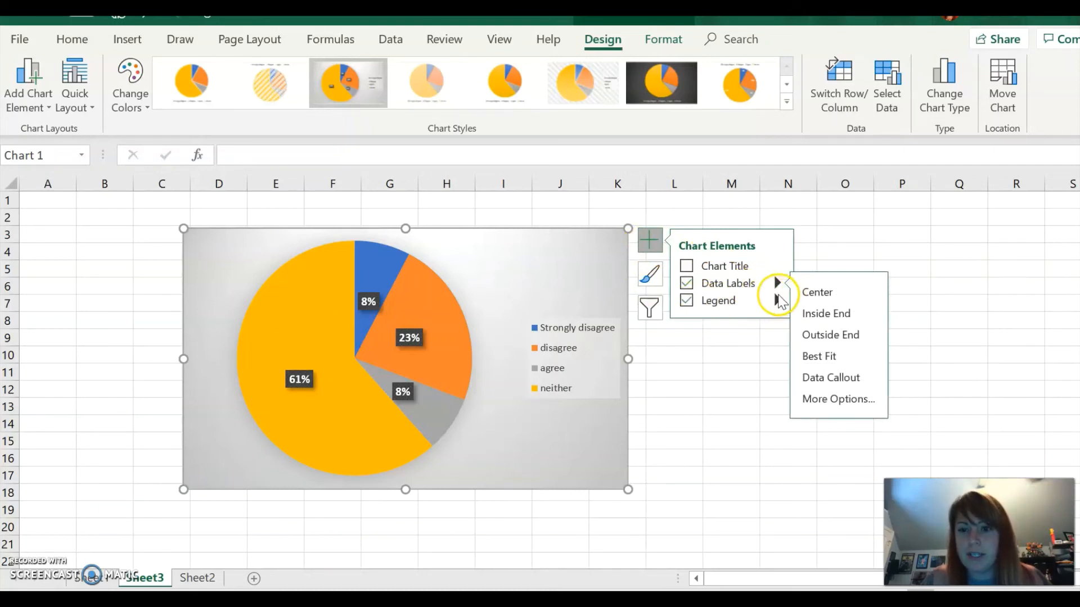
left_click(779, 300)
left_click(818, 400)
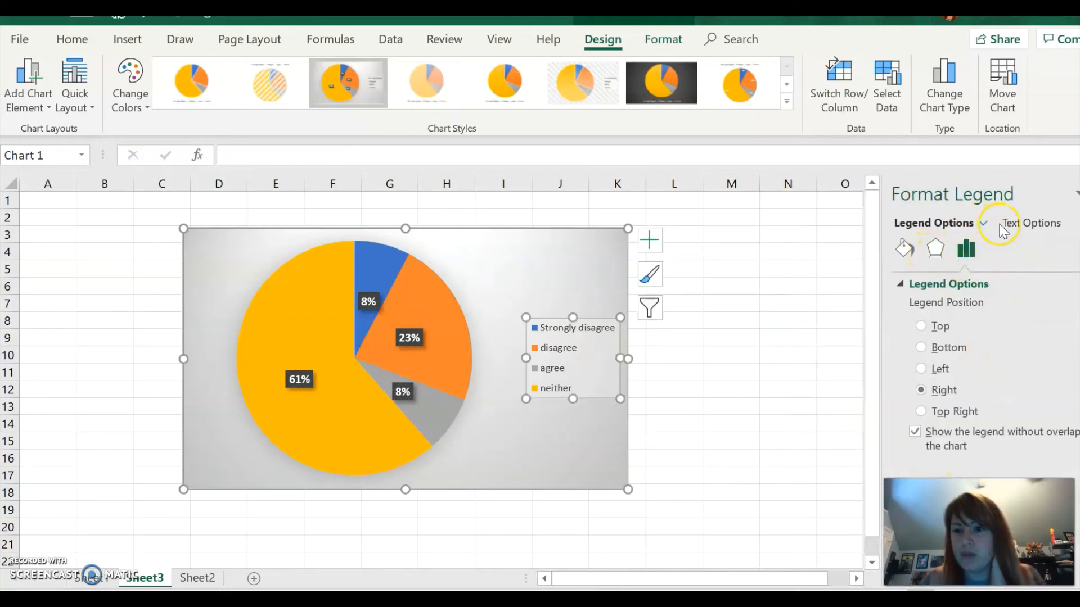
left_click(1038, 223)
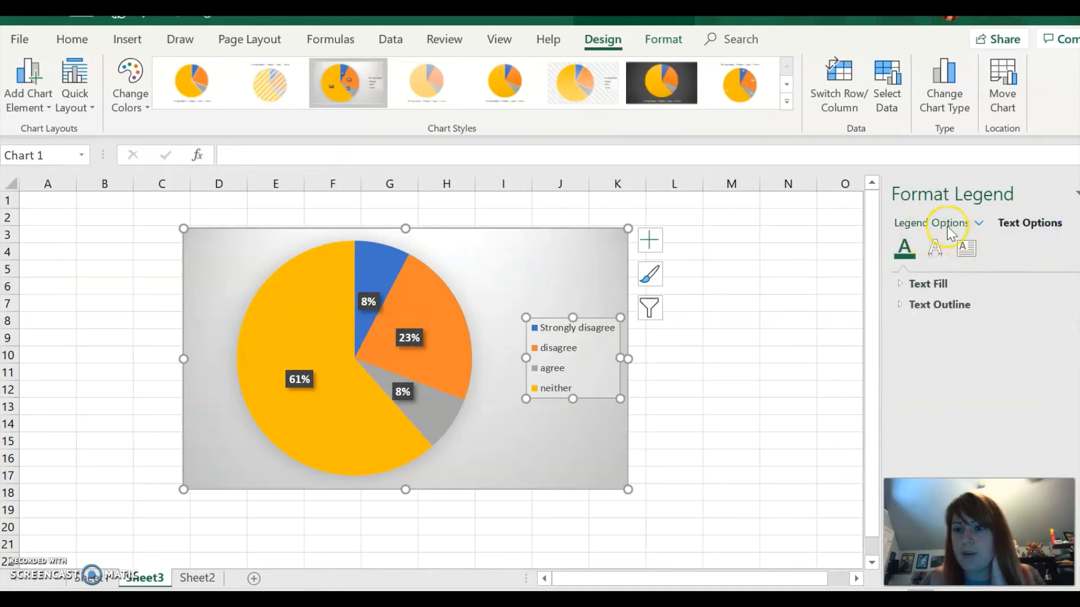
left_click(956, 225)
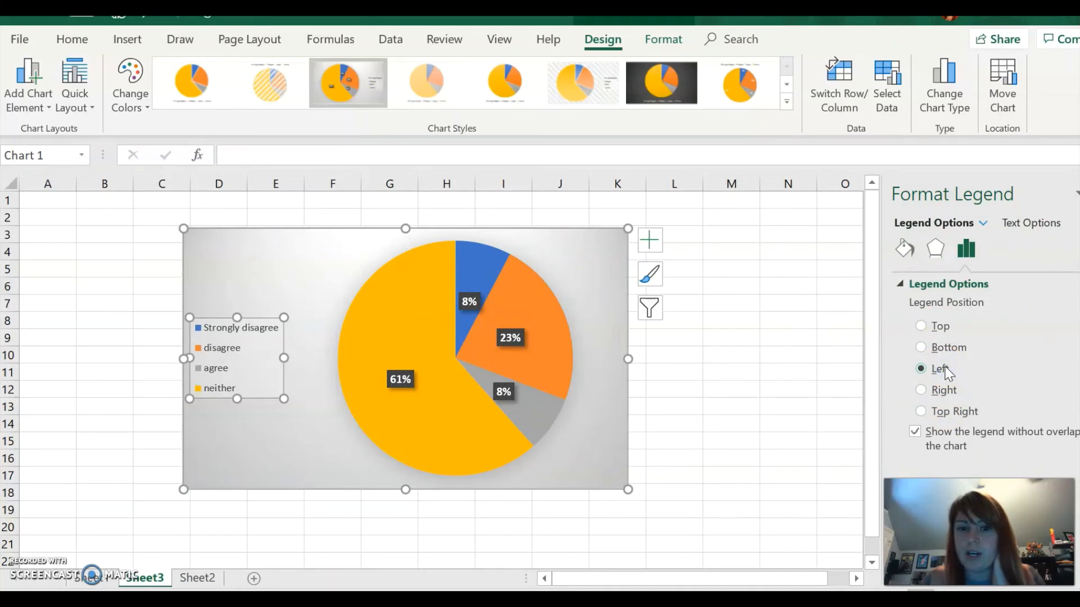
left_click(948, 348)
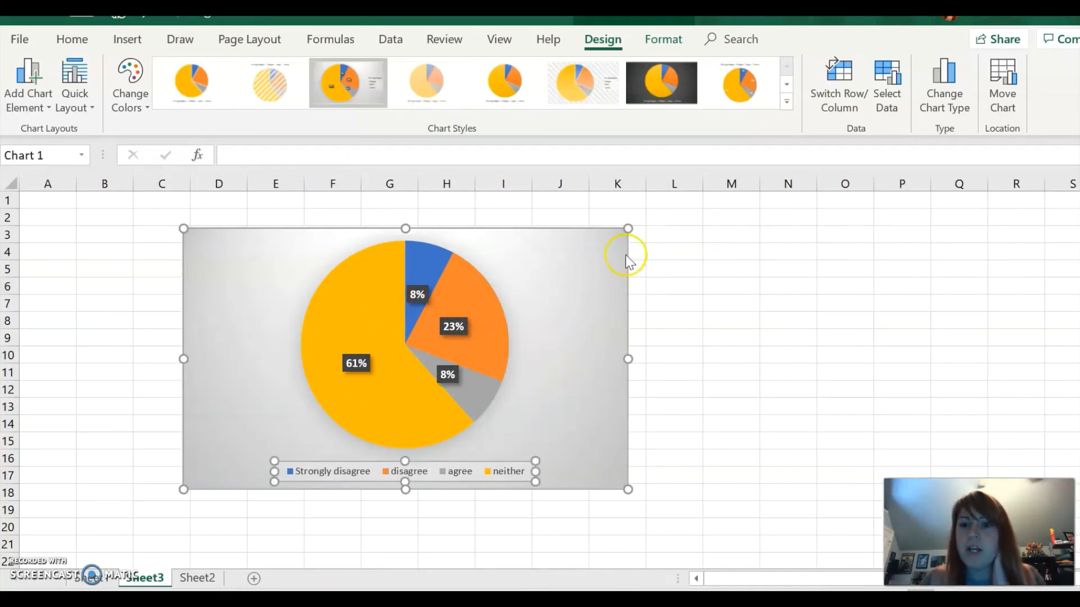
Add a title to the pie chart reading "Does dressing up on test adys increase scores?".
left_click(650, 242)
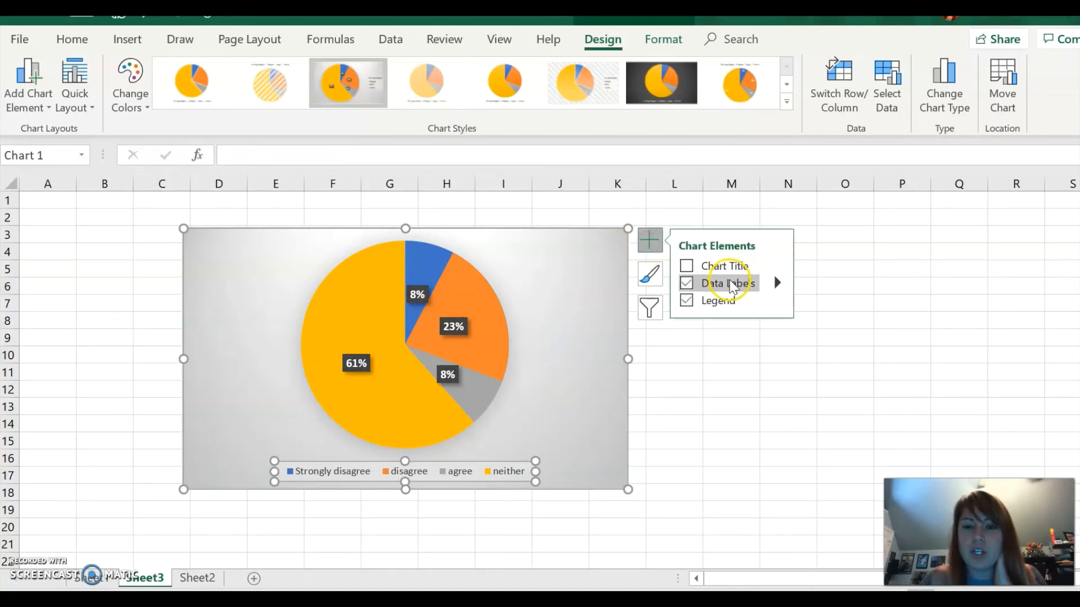
left_click(737, 266)
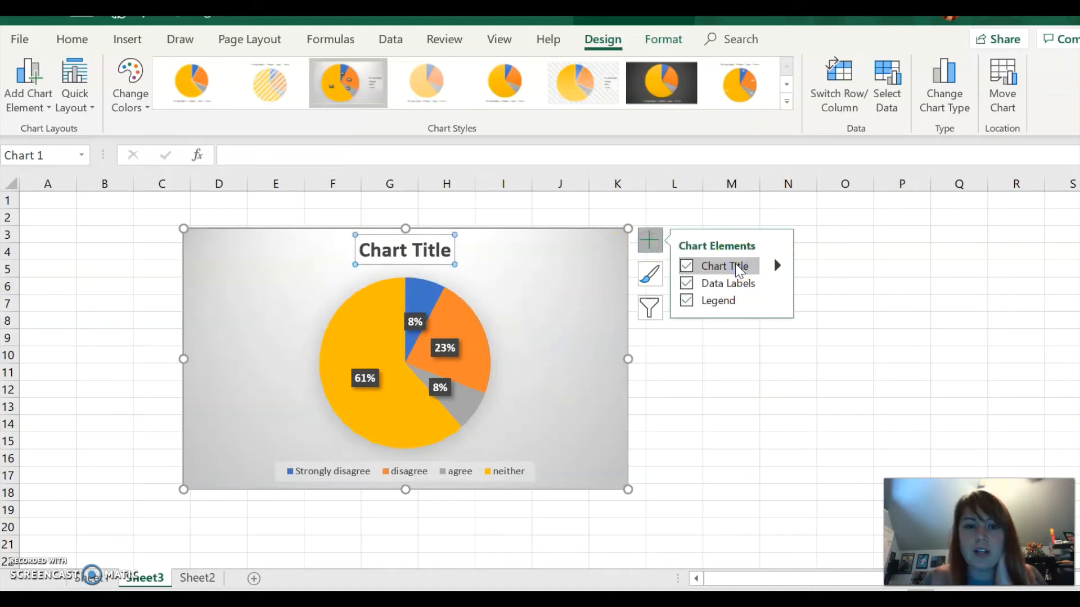
left_click(427, 250)
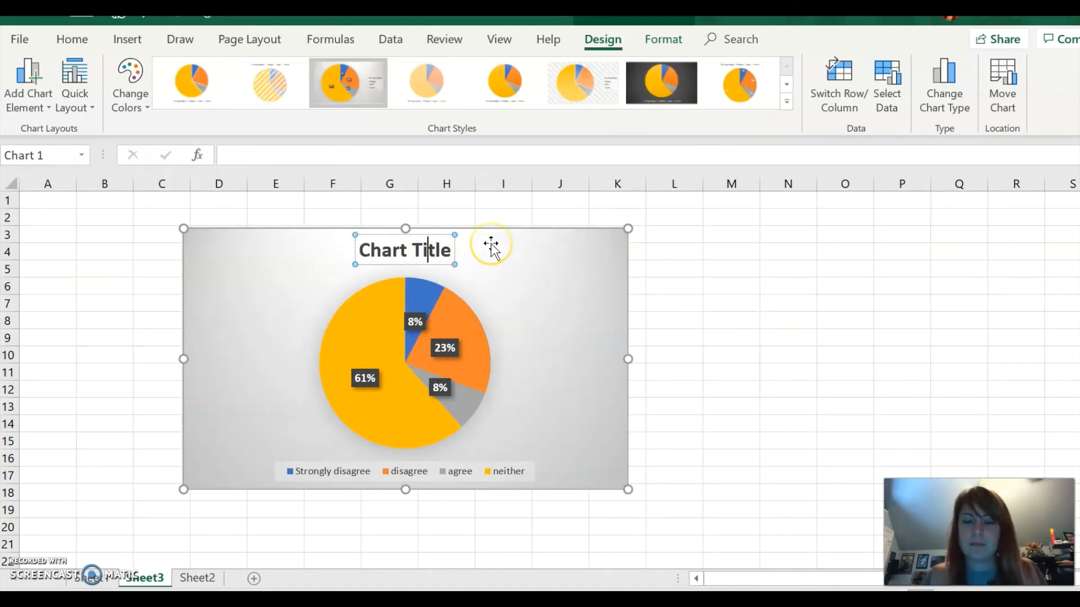
key("Right")
key("Right")
key("Right")
key("BackSpace")
key("BackSpace")
key("BackSpace")
key("BackSpace")
key("BackSpace")
key("BackSpace")
key("BackSpace")
key("BackSpace")
key("BackSpace")
key("BackSpace")
key("BackSpace")
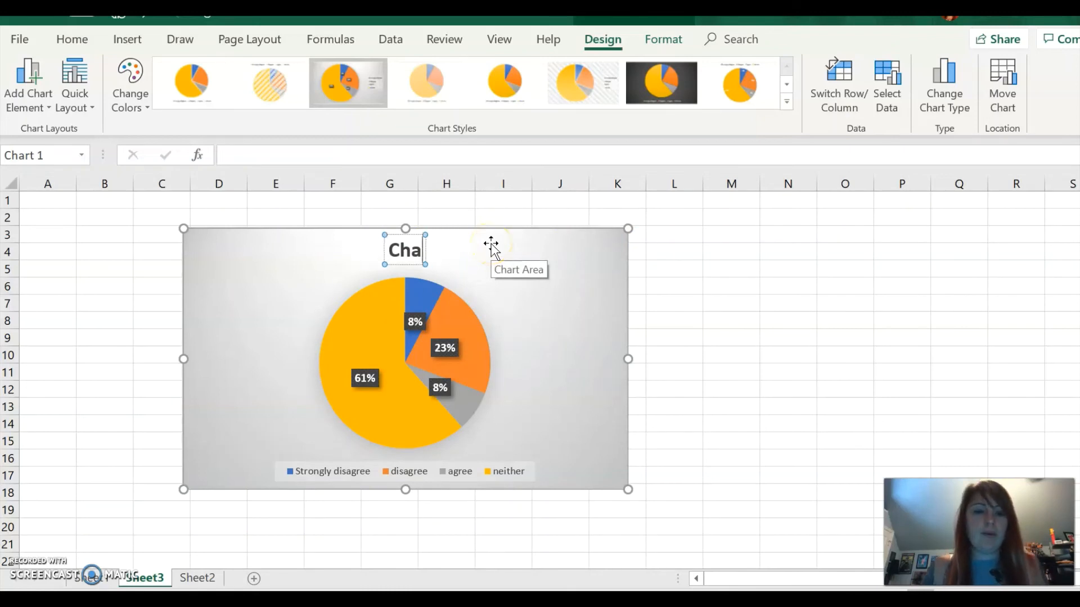
type("Does dre")
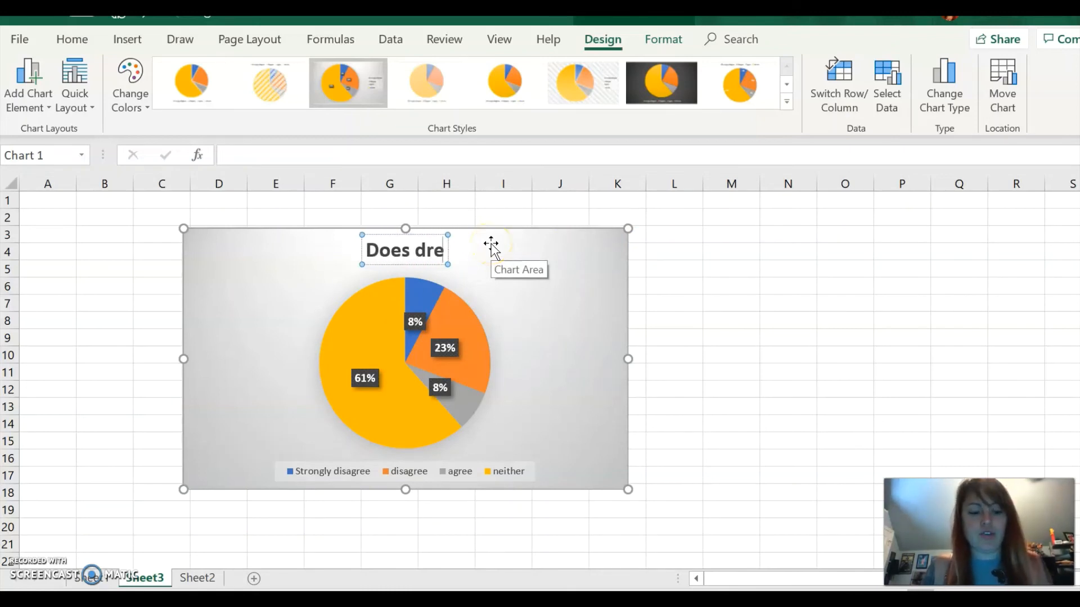
type("ssing up on rest")
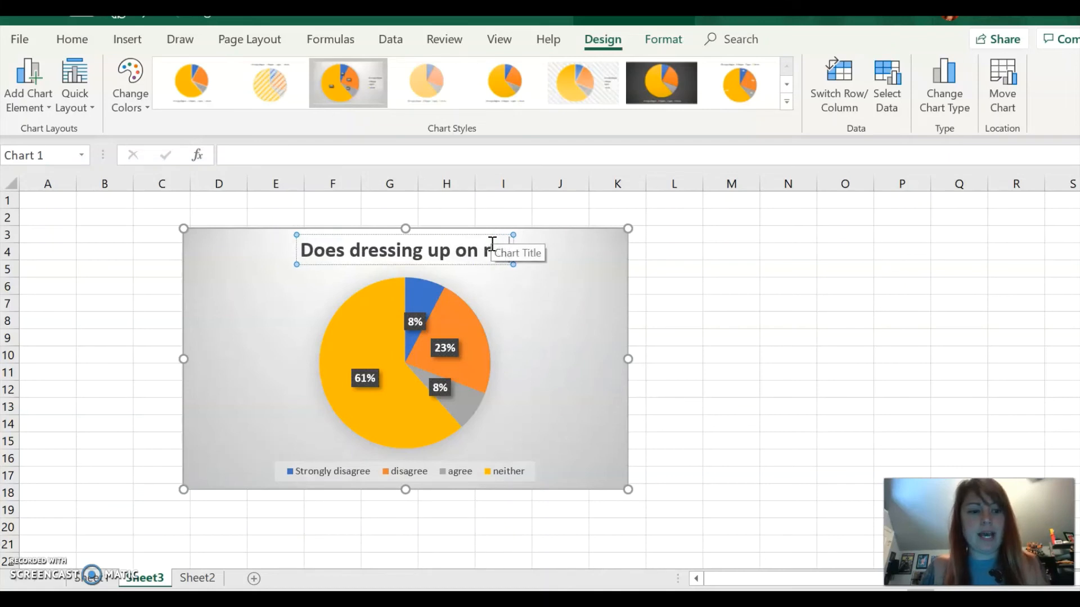
key("BackSpace")
key("BackSpace")
key("BackSpace")
key("BackSpace")
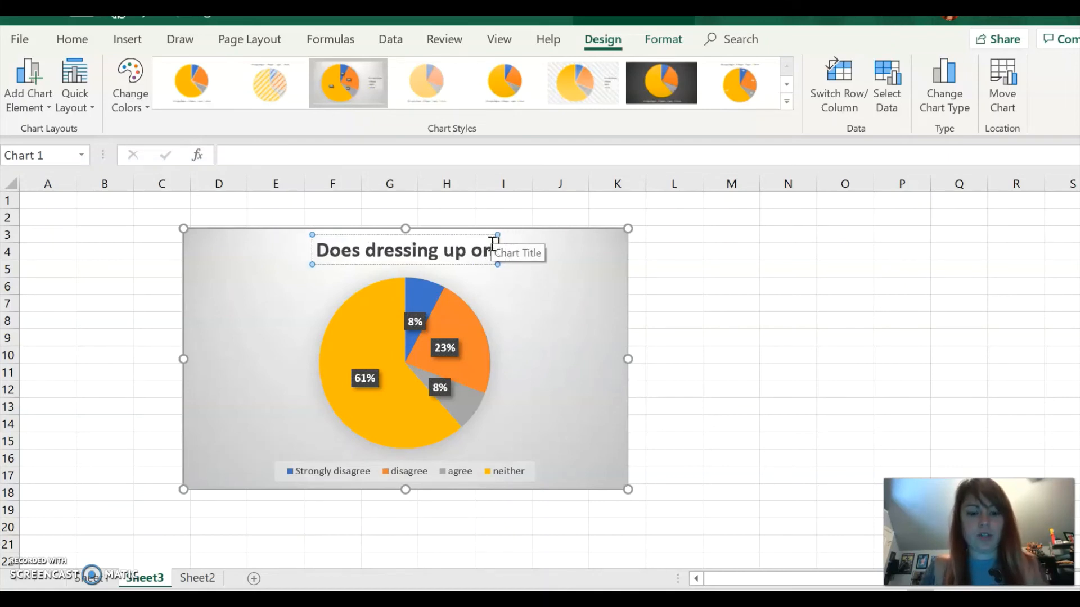
type("test days inc")
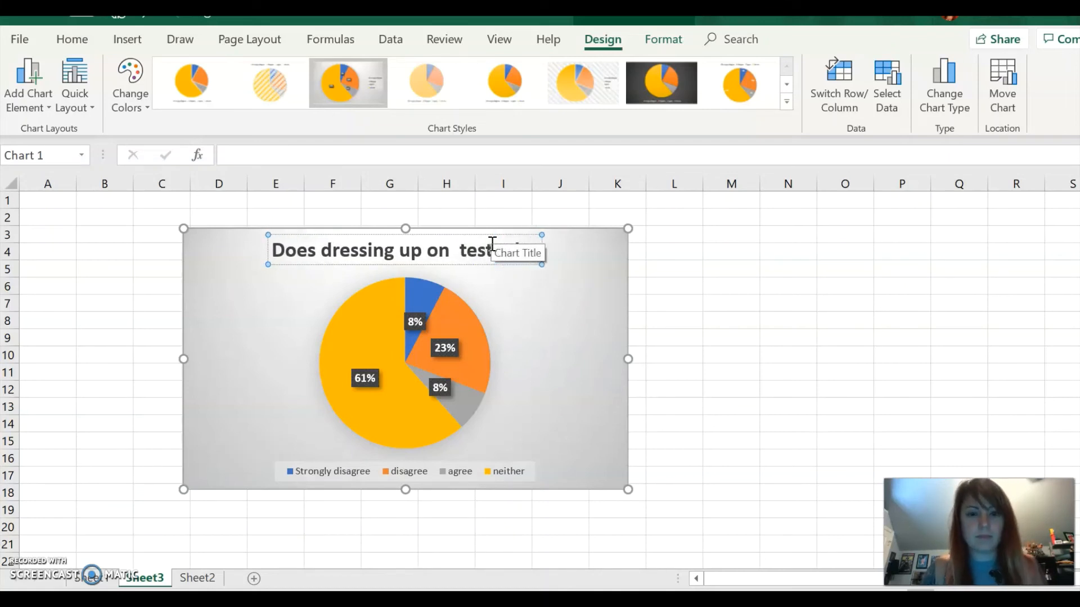
type("rease scores?")
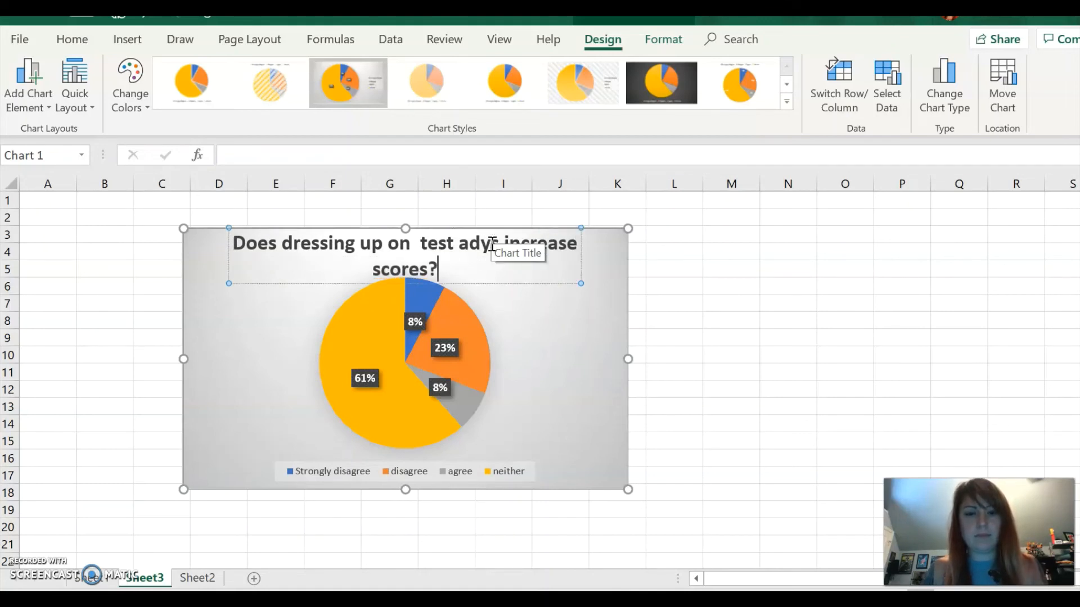
left_click(883, 319)
left_click(788, 338)
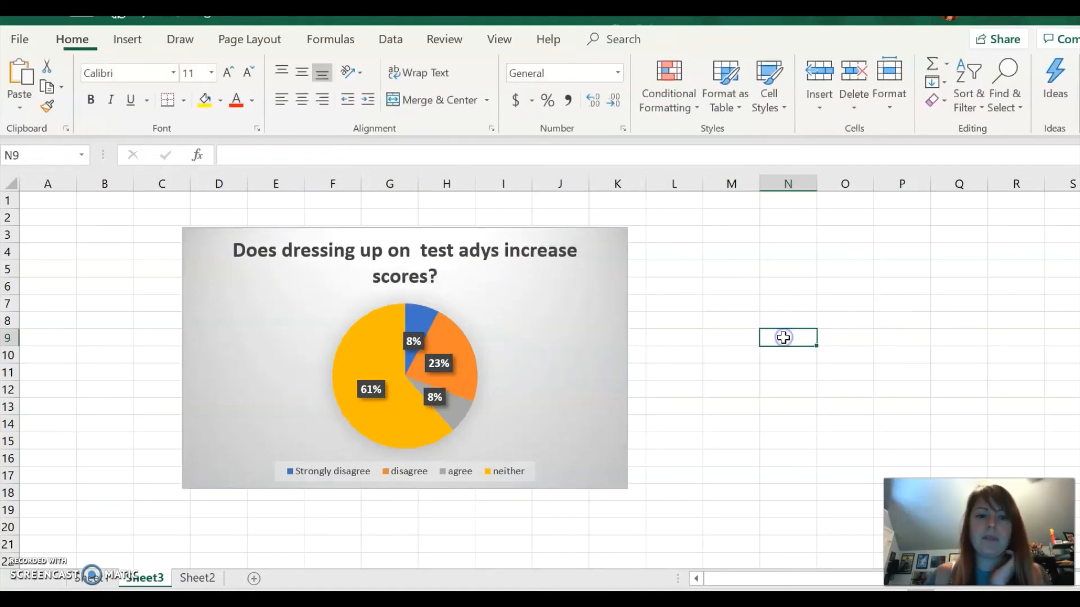
Try showing the response values alongside the percentages in the pie chart's data labels.
left_click(456, 341)
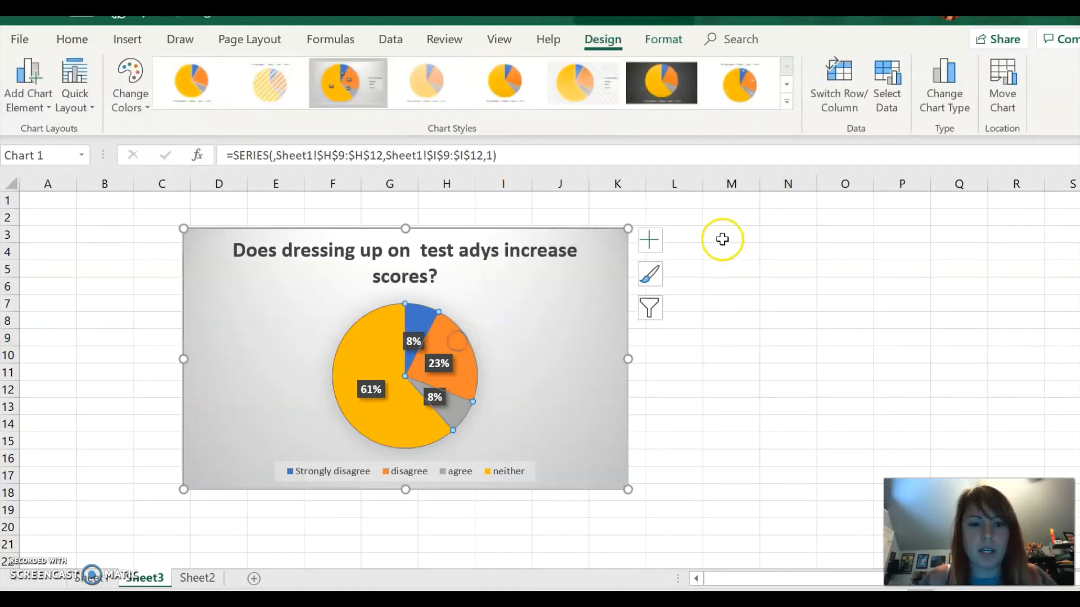
left_click(650, 241)
left_click(777, 283)
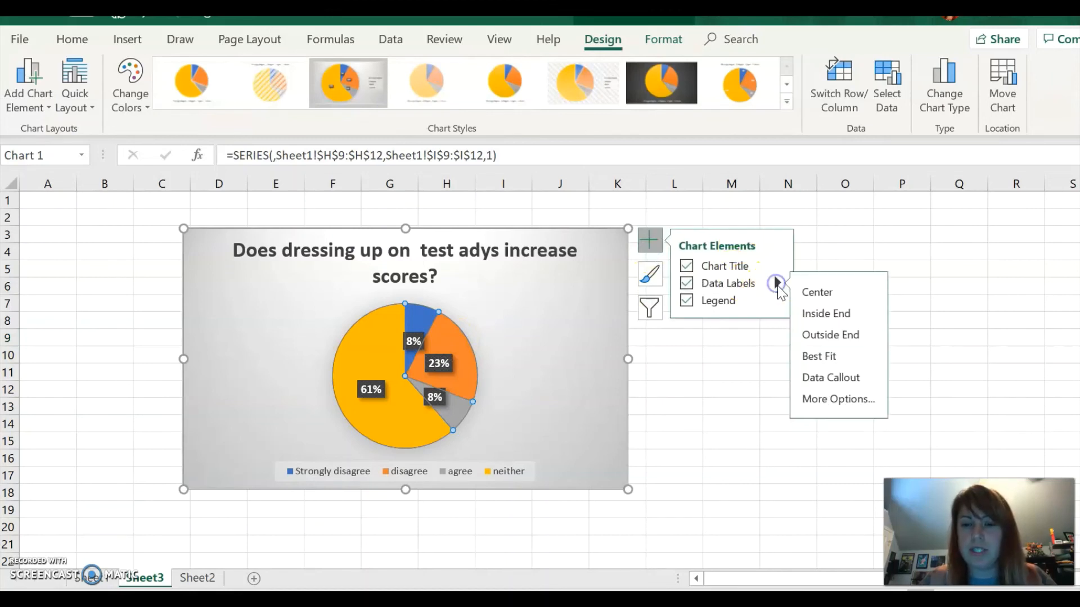
left_click(838, 399)
left_click(920, 387)
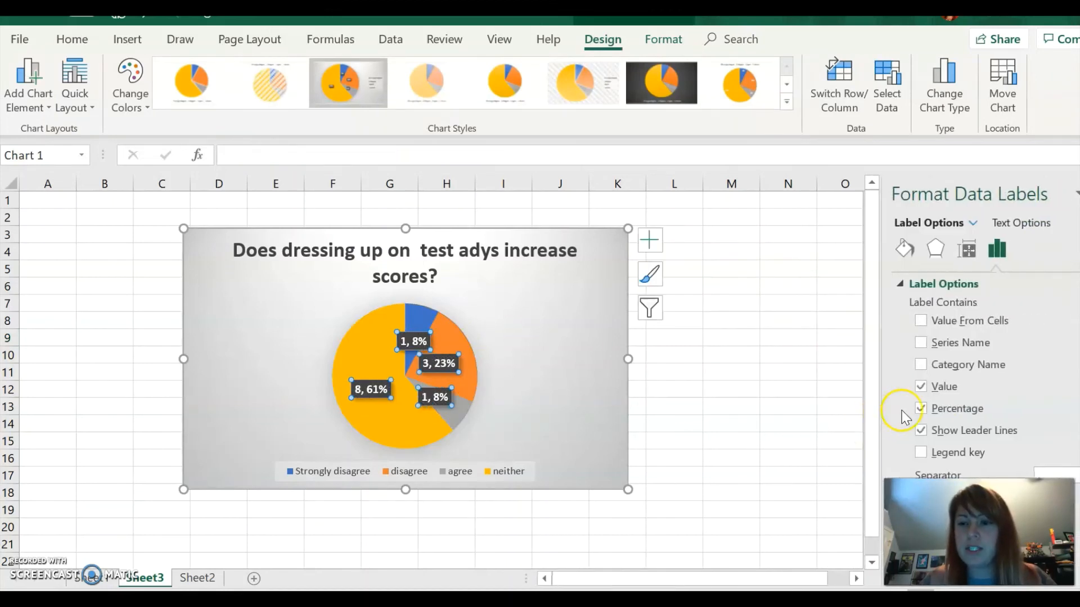
left_click(947, 409)
left_click(946, 407)
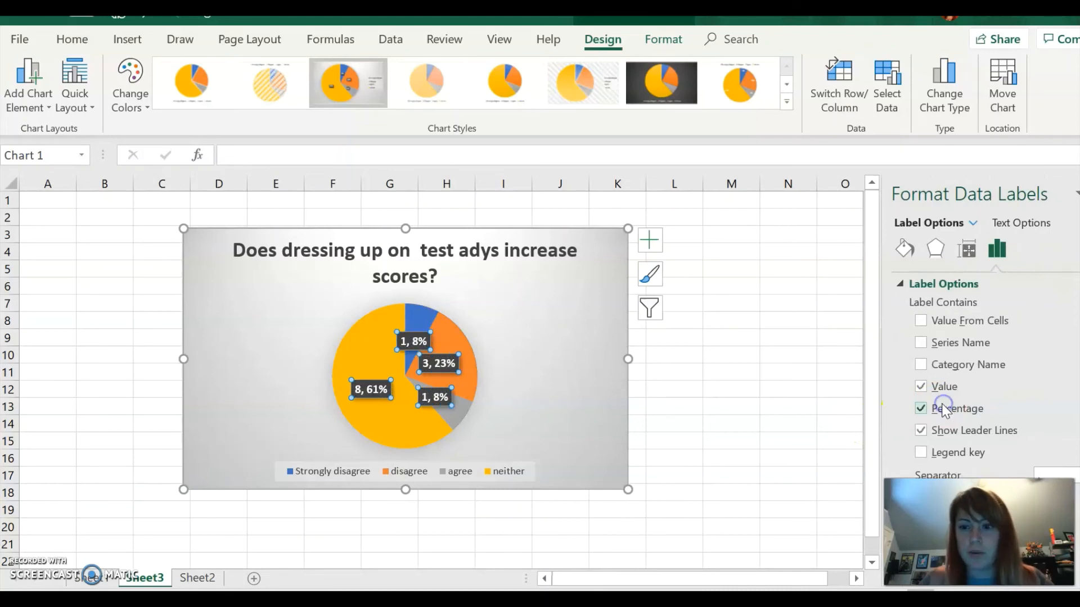
left_click(938, 391)
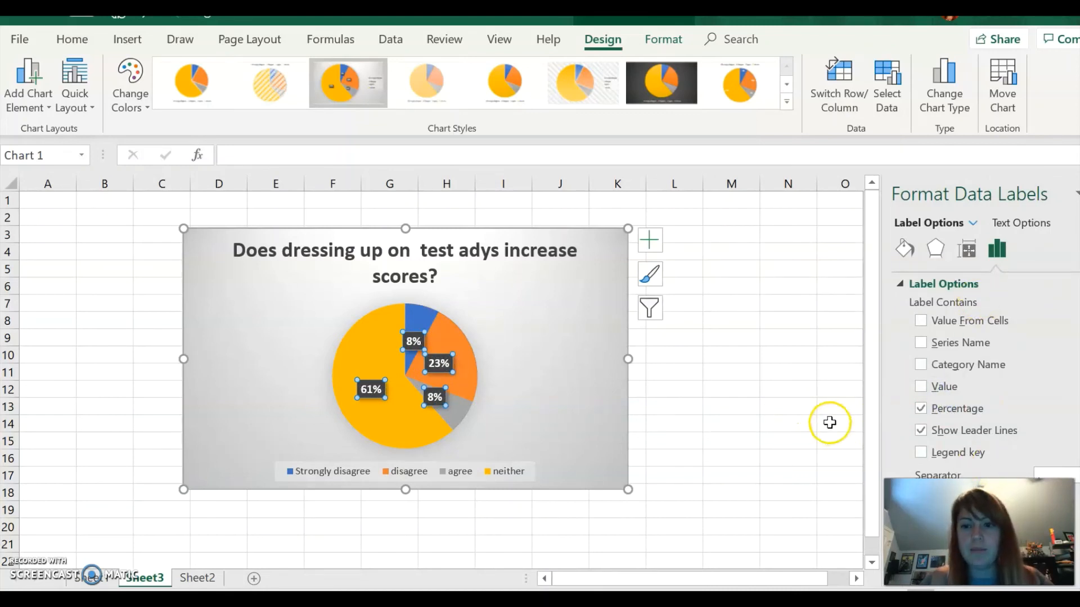
left_click(809, 409)
Apply the dark background chart style to the column chart of grades and dressing frequency on Sheet2.
left_click(200, 578)
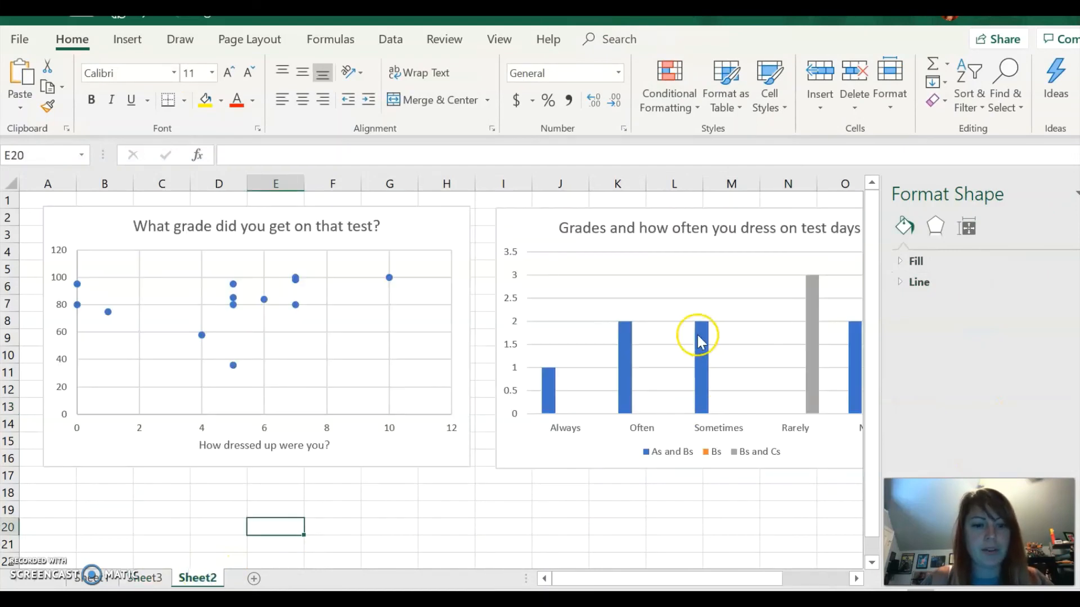
left_click(1079, 193)
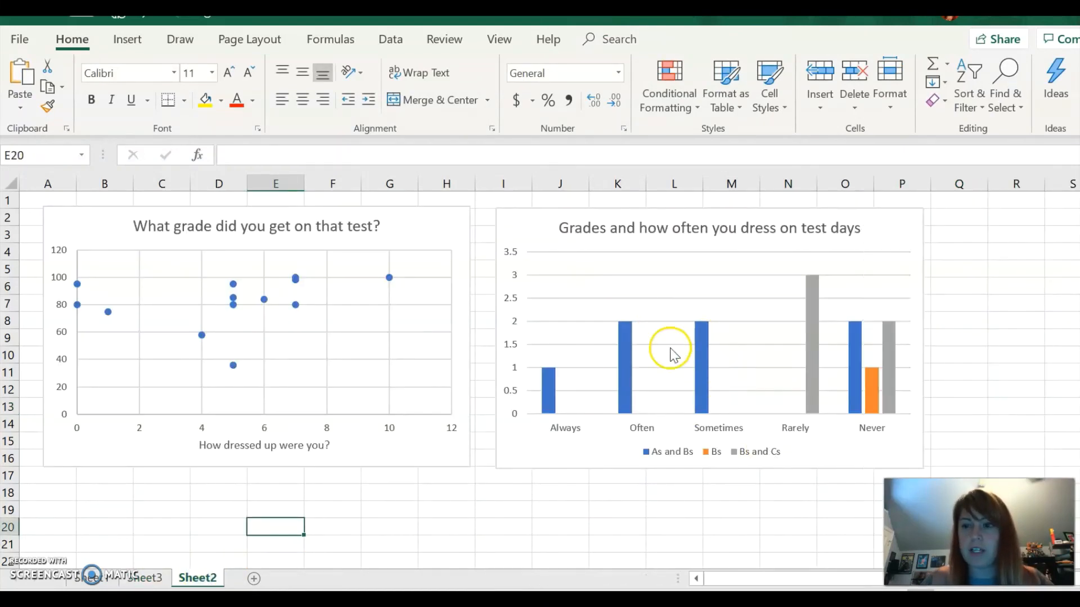
left_click(528, 225)
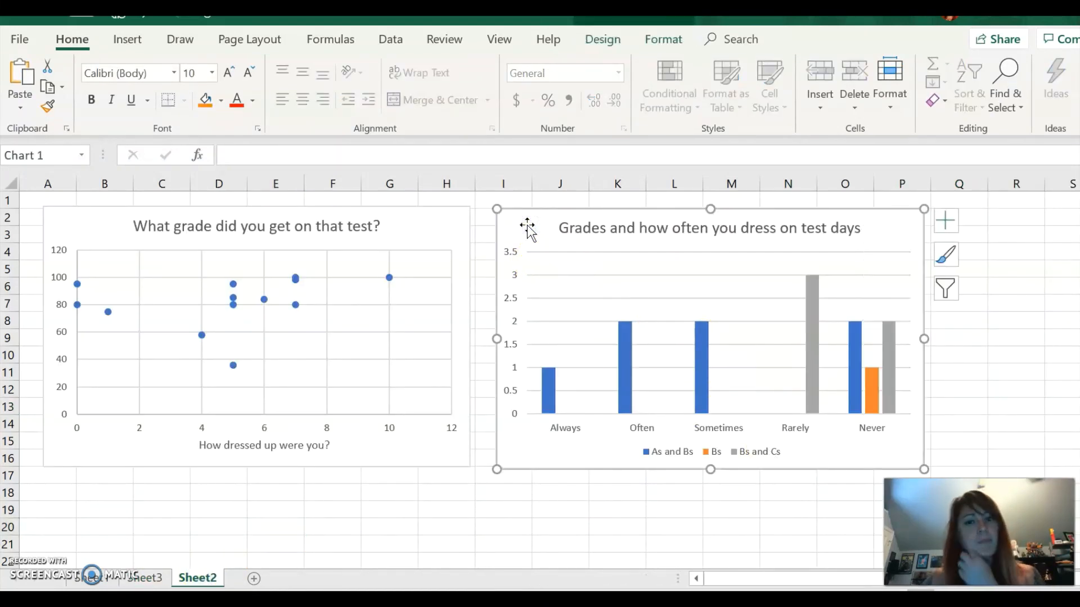
left_click(613, 40)
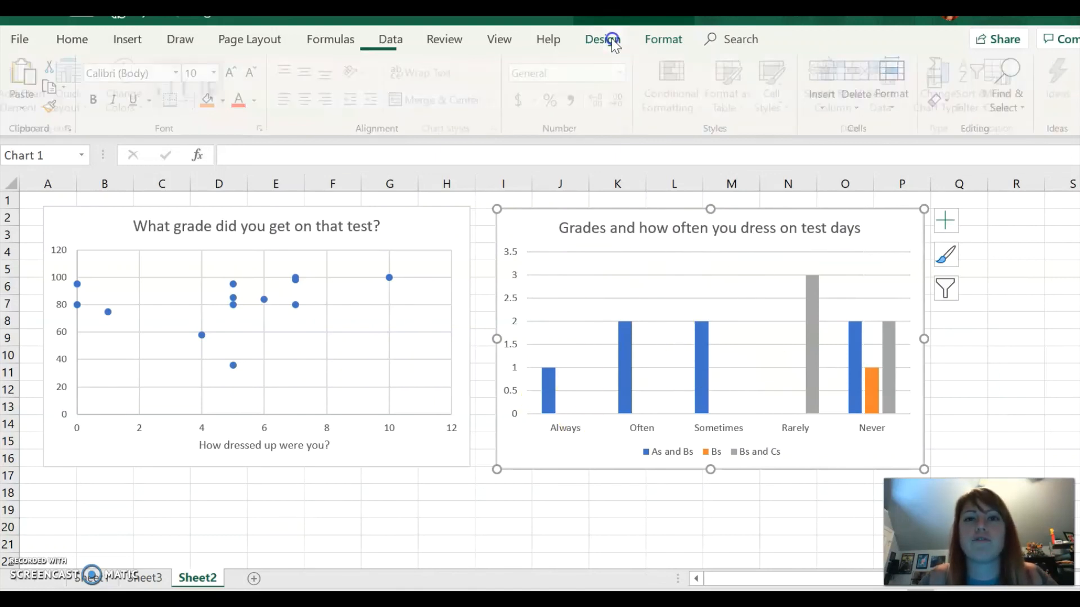
left_click(721, 79)
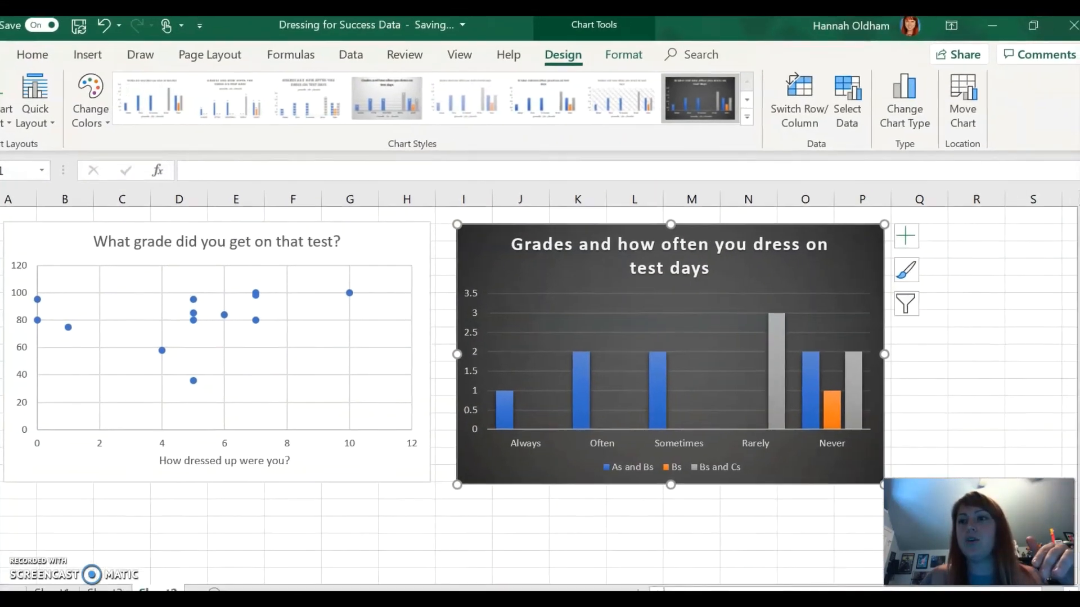
Switch from desktop Excel back to editing the workbook in the browser and check the pie chart on Sheet3.
left_click(1066, 28)
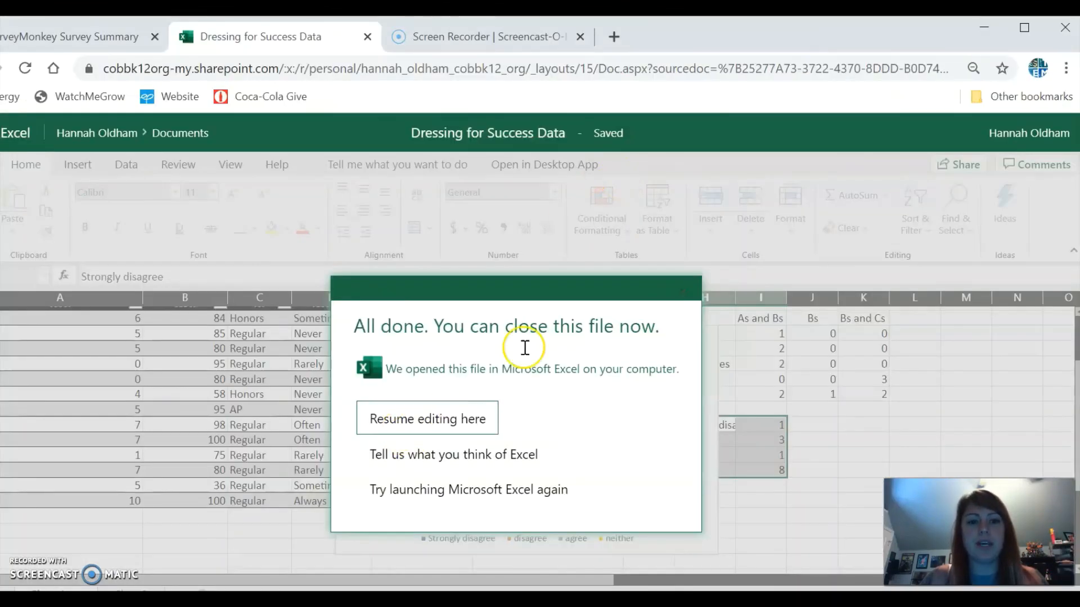
left_click(436, 419)
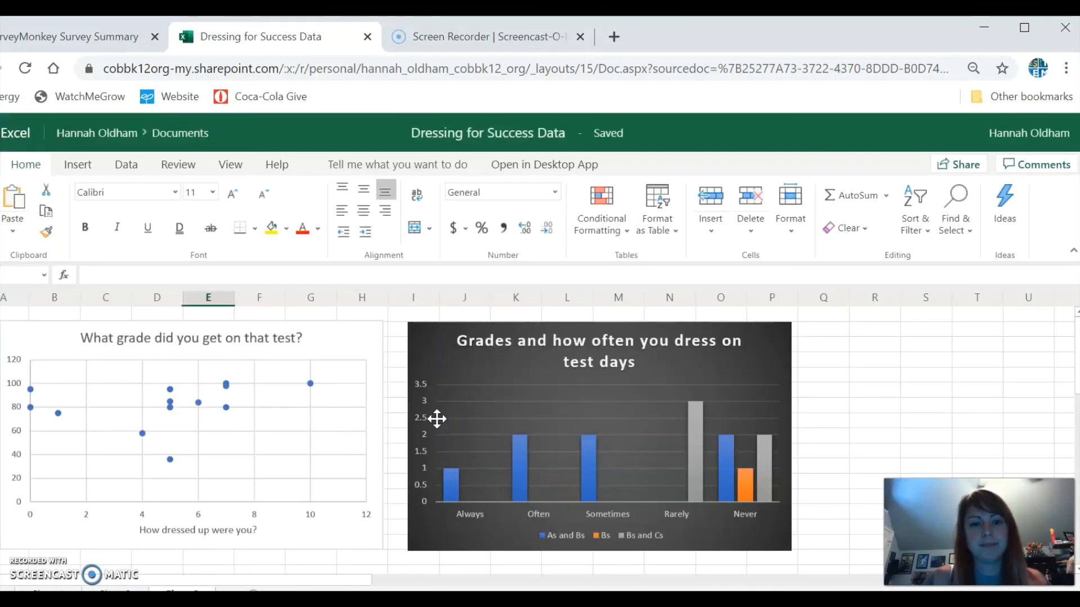
left_click(620, 446)
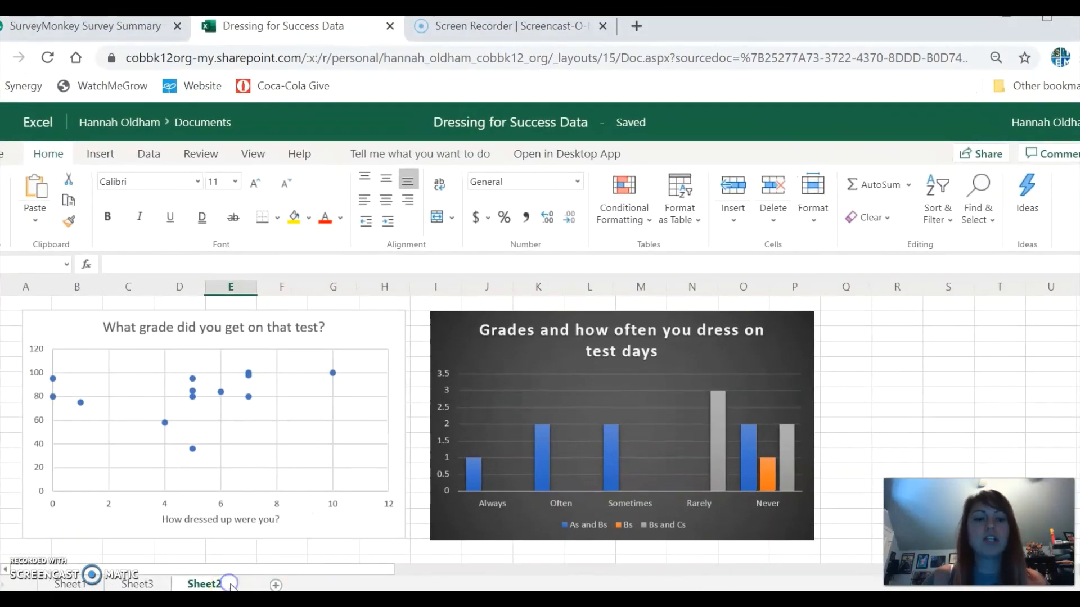
left_click(137, 584)
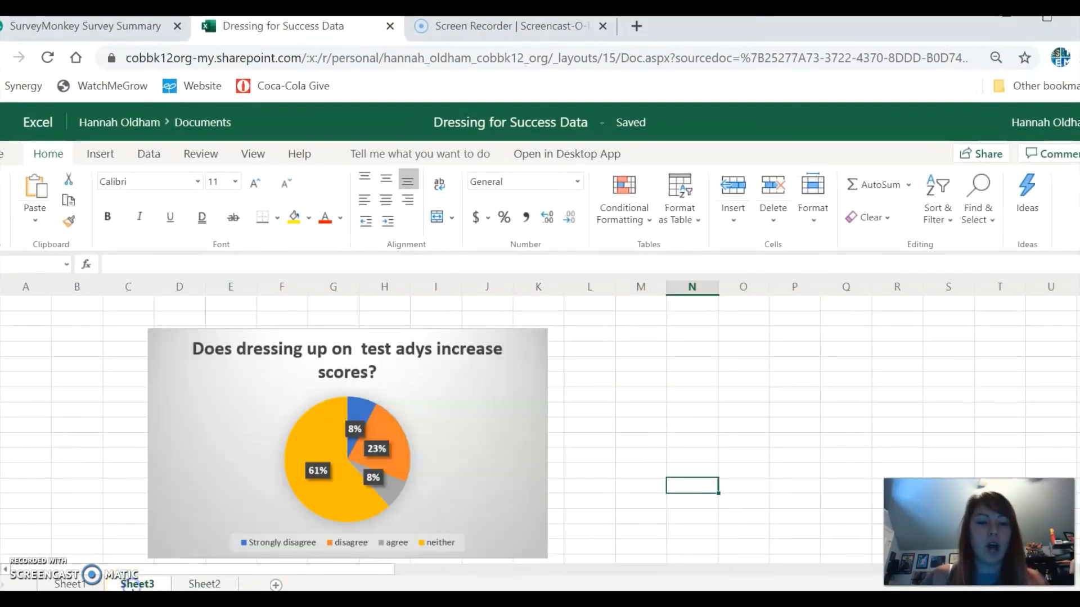
left_click(402, 470)
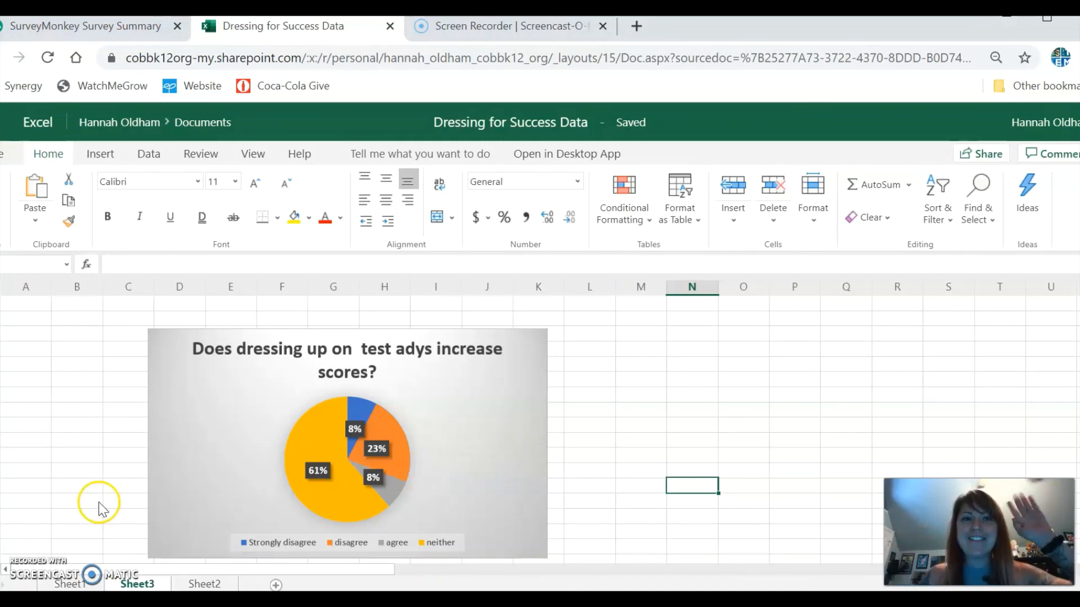